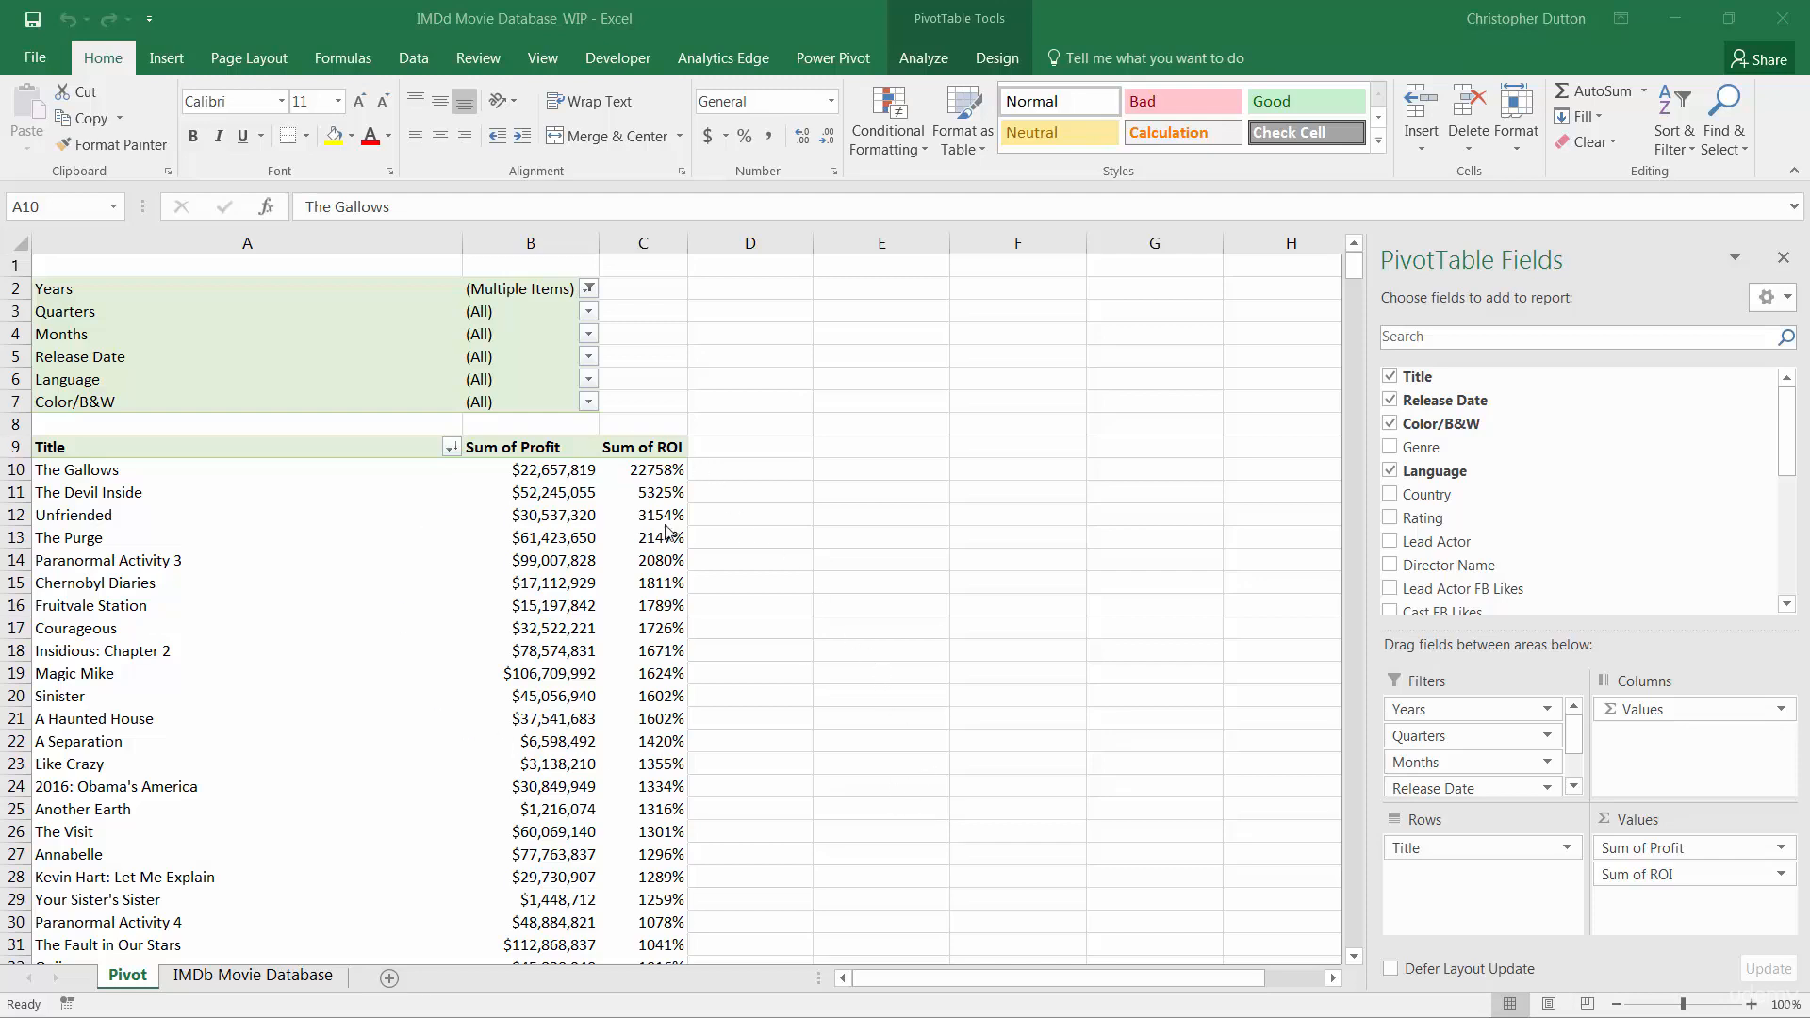
Step: In the IMDb Movie Database sheet, insert a column before Budget and give it the header "ROI (raw)"
left_click(660, 449)
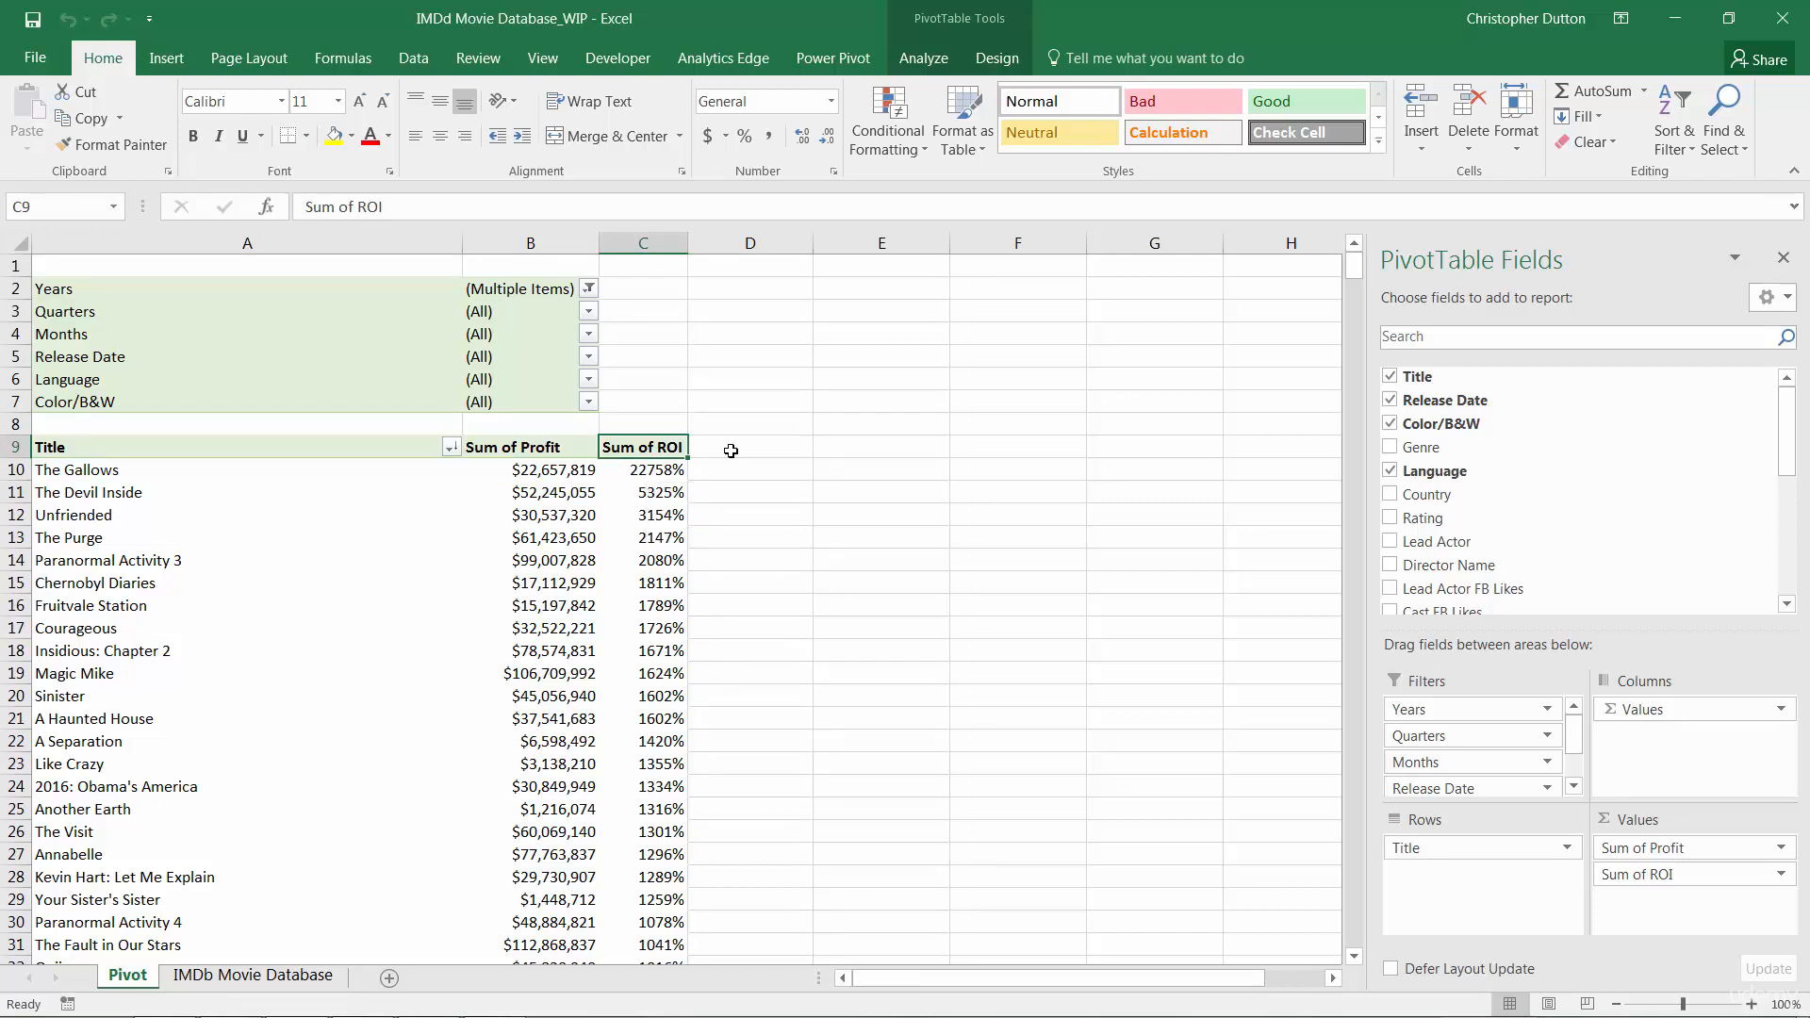
left_click(263, 980)
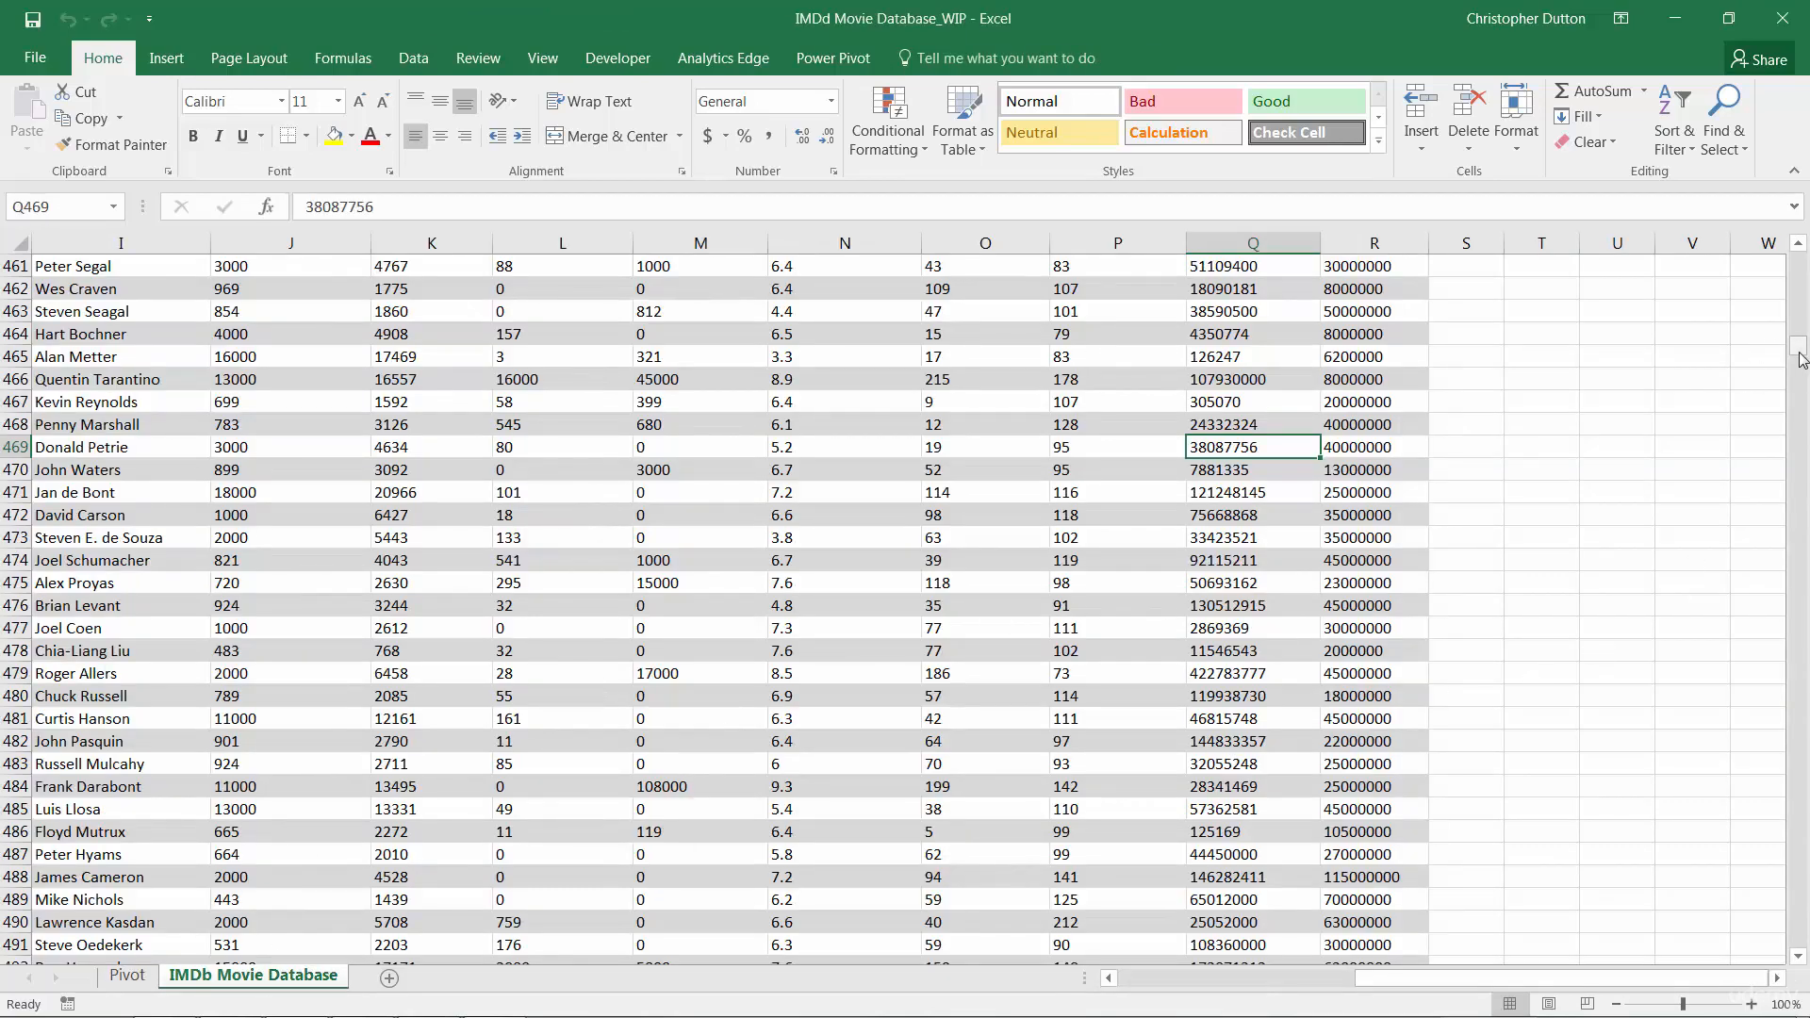
left_click_drag(1796, 353, 1794, 247)
right_click(1393, 243)
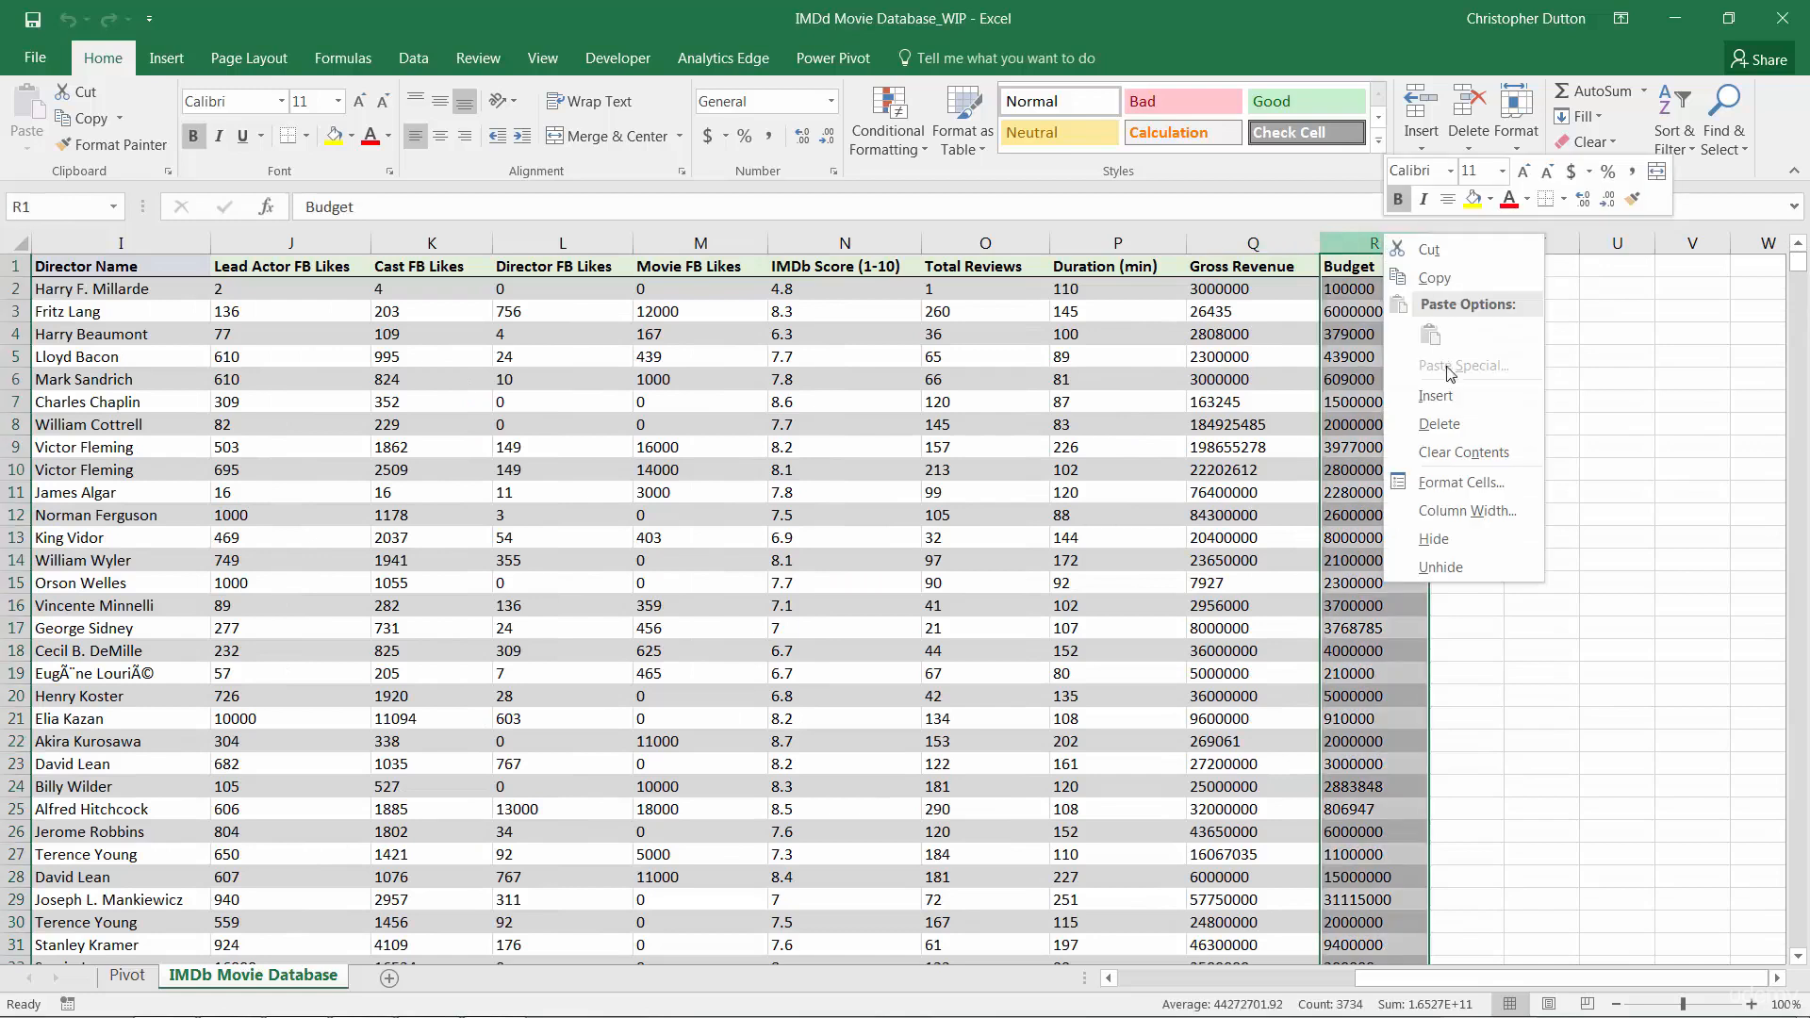
left_click(1435, 396)
key("Up")
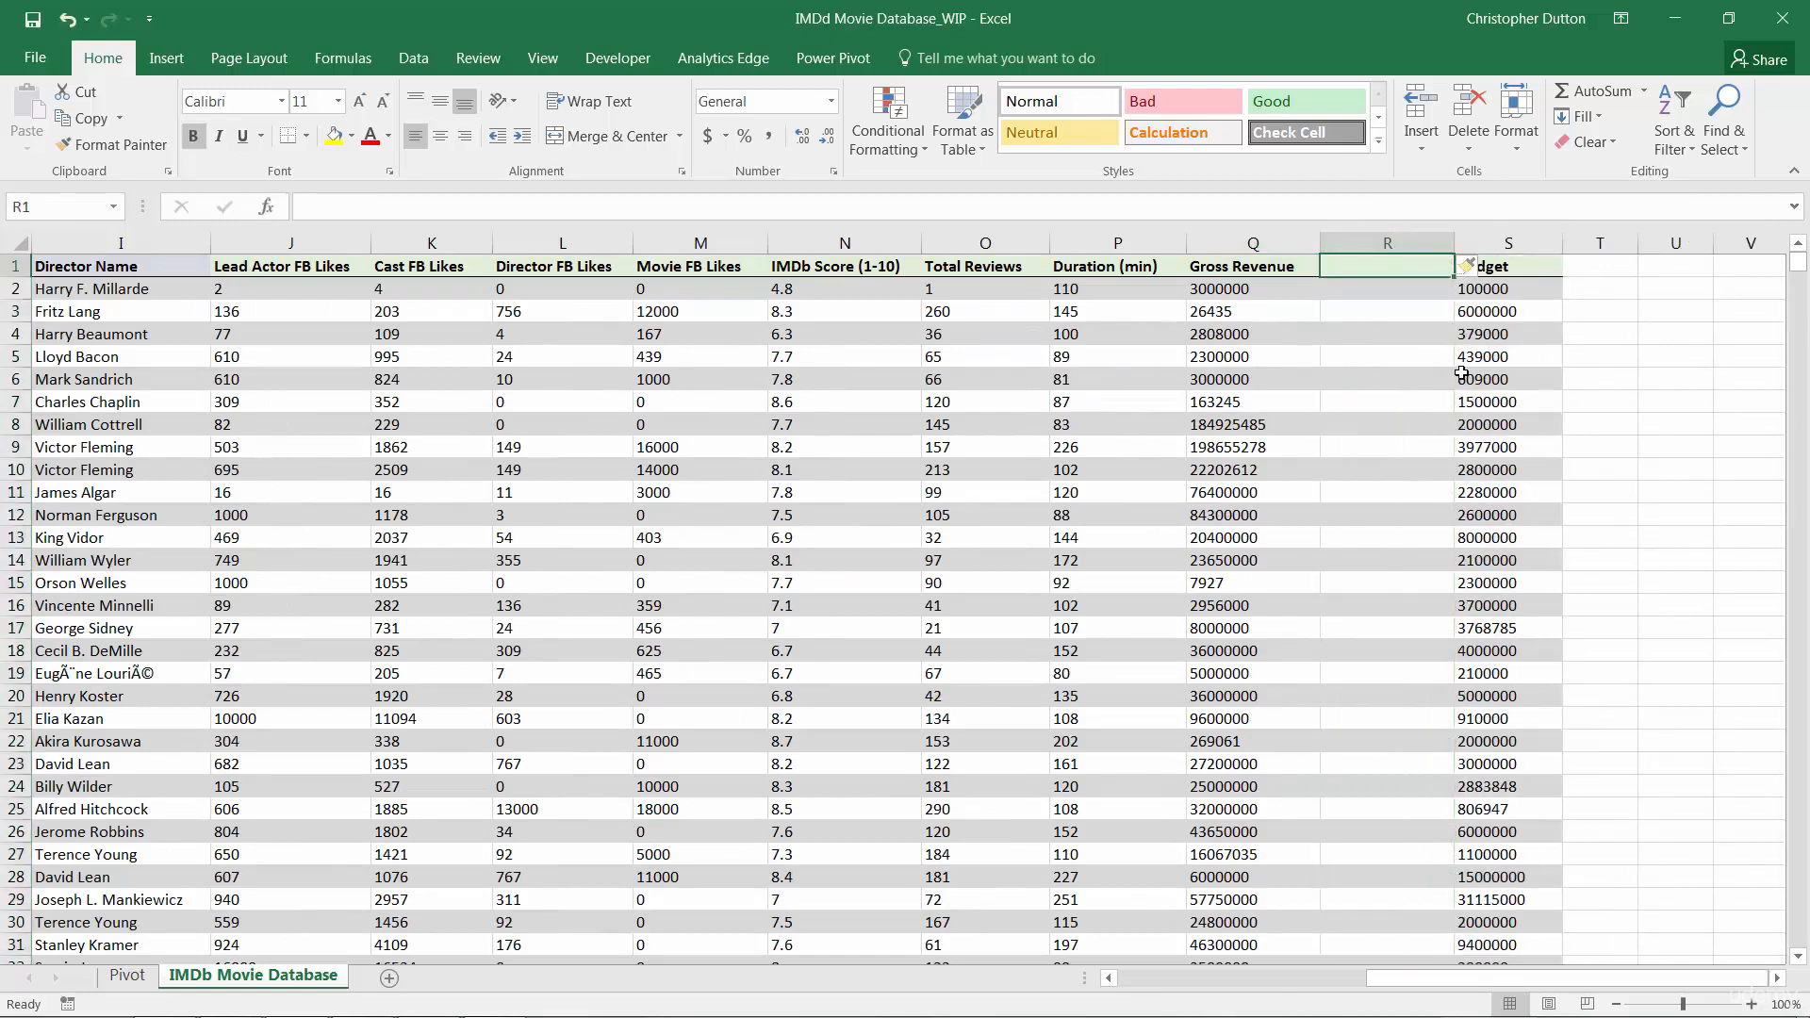
type("ROI (raw")
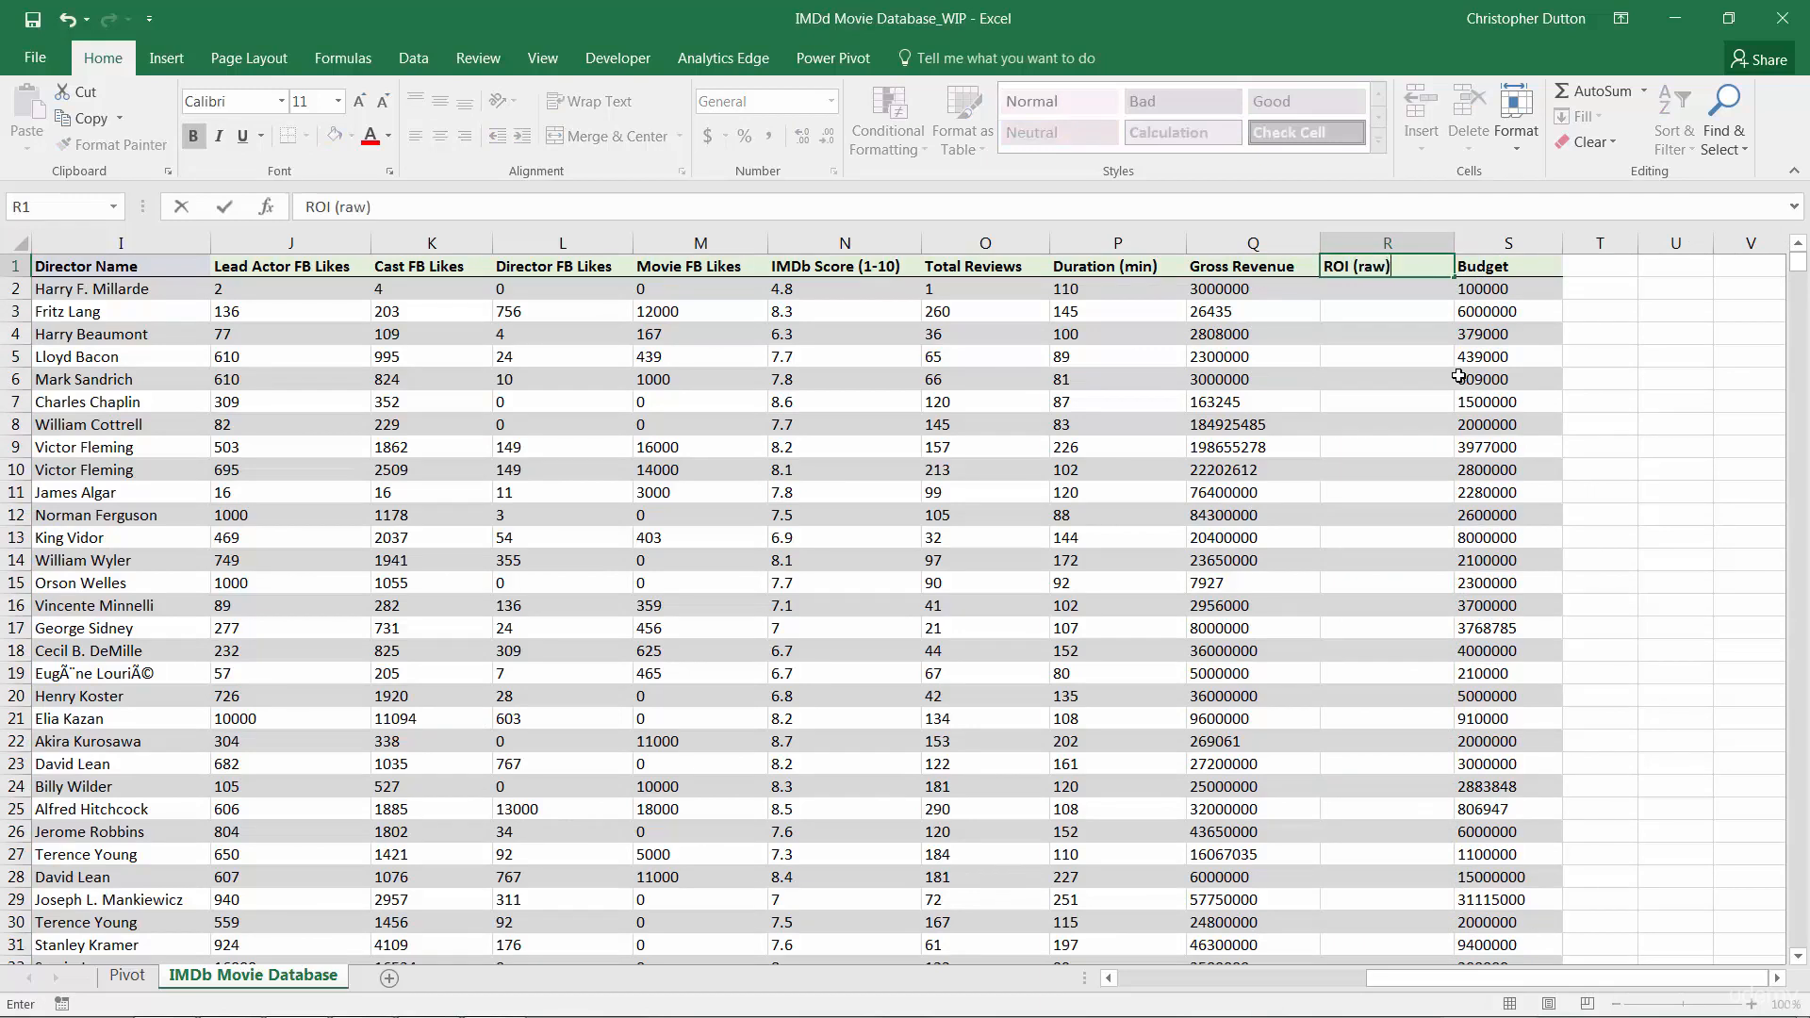
key("Return")
Step: Enter the formula =Q2/S2 in R2 to divide gross revenue by budget
type("=")
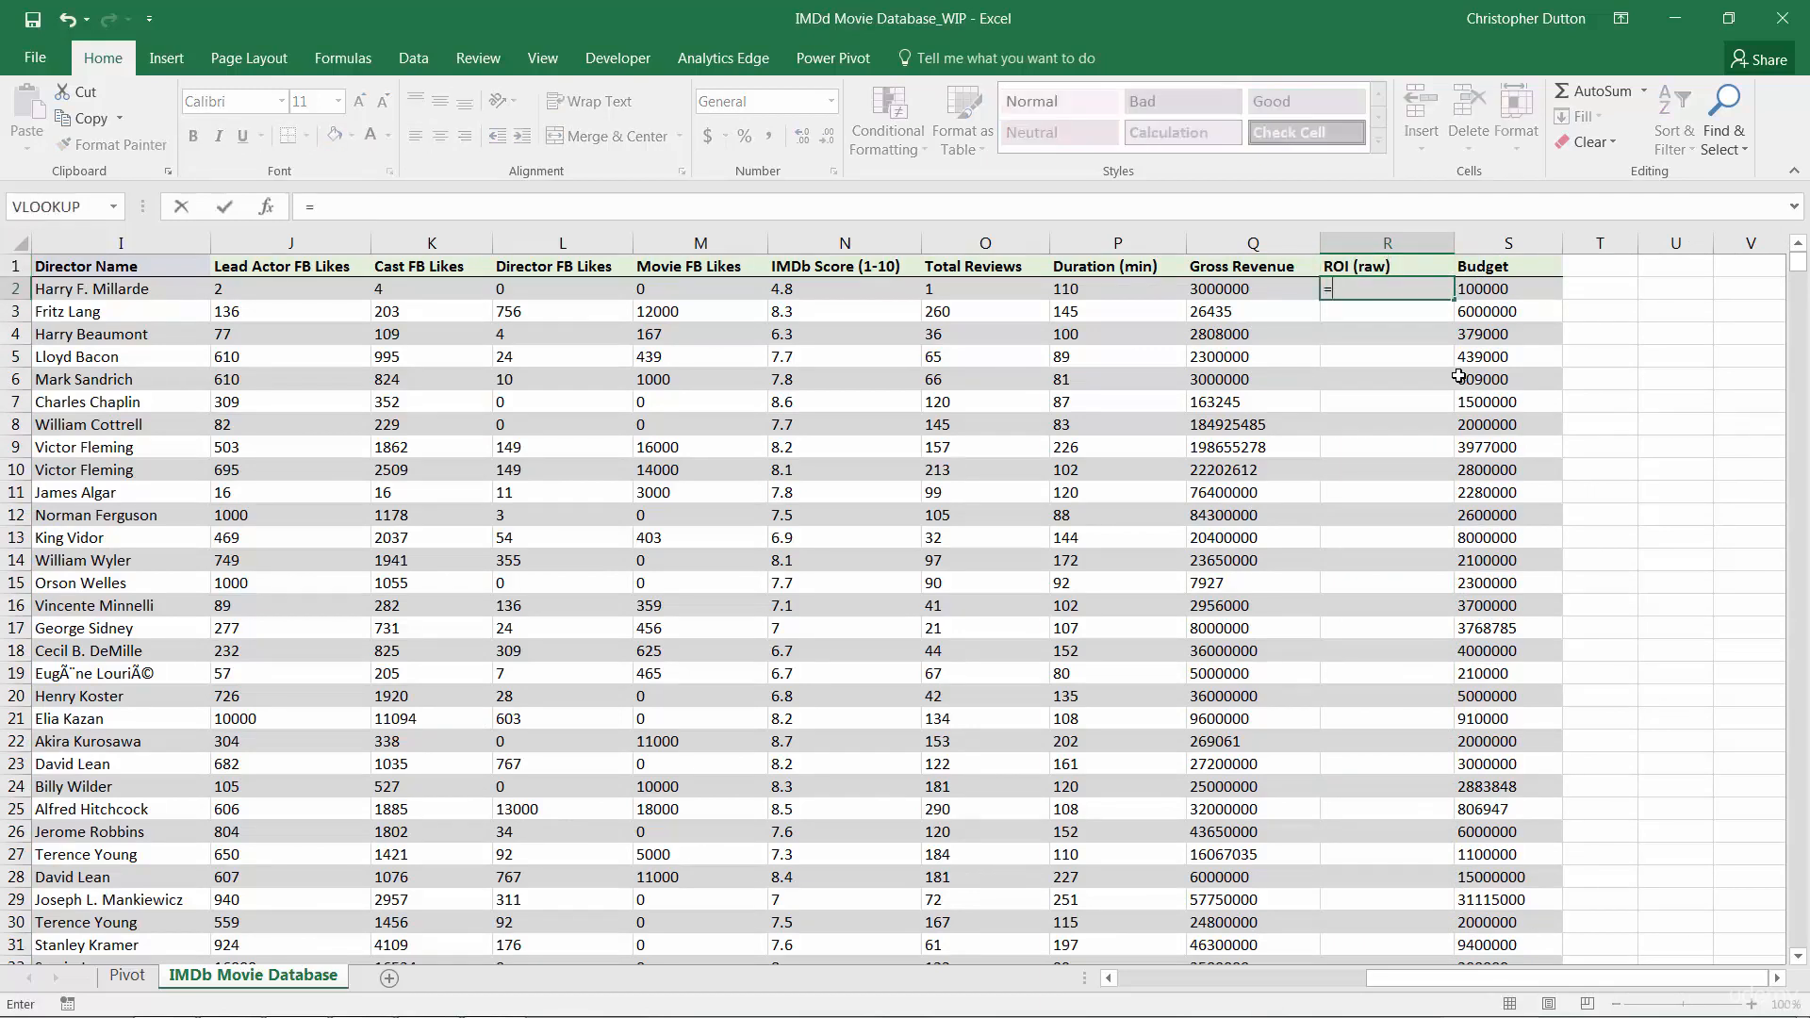
key("Left")
type("/")
key("Right")
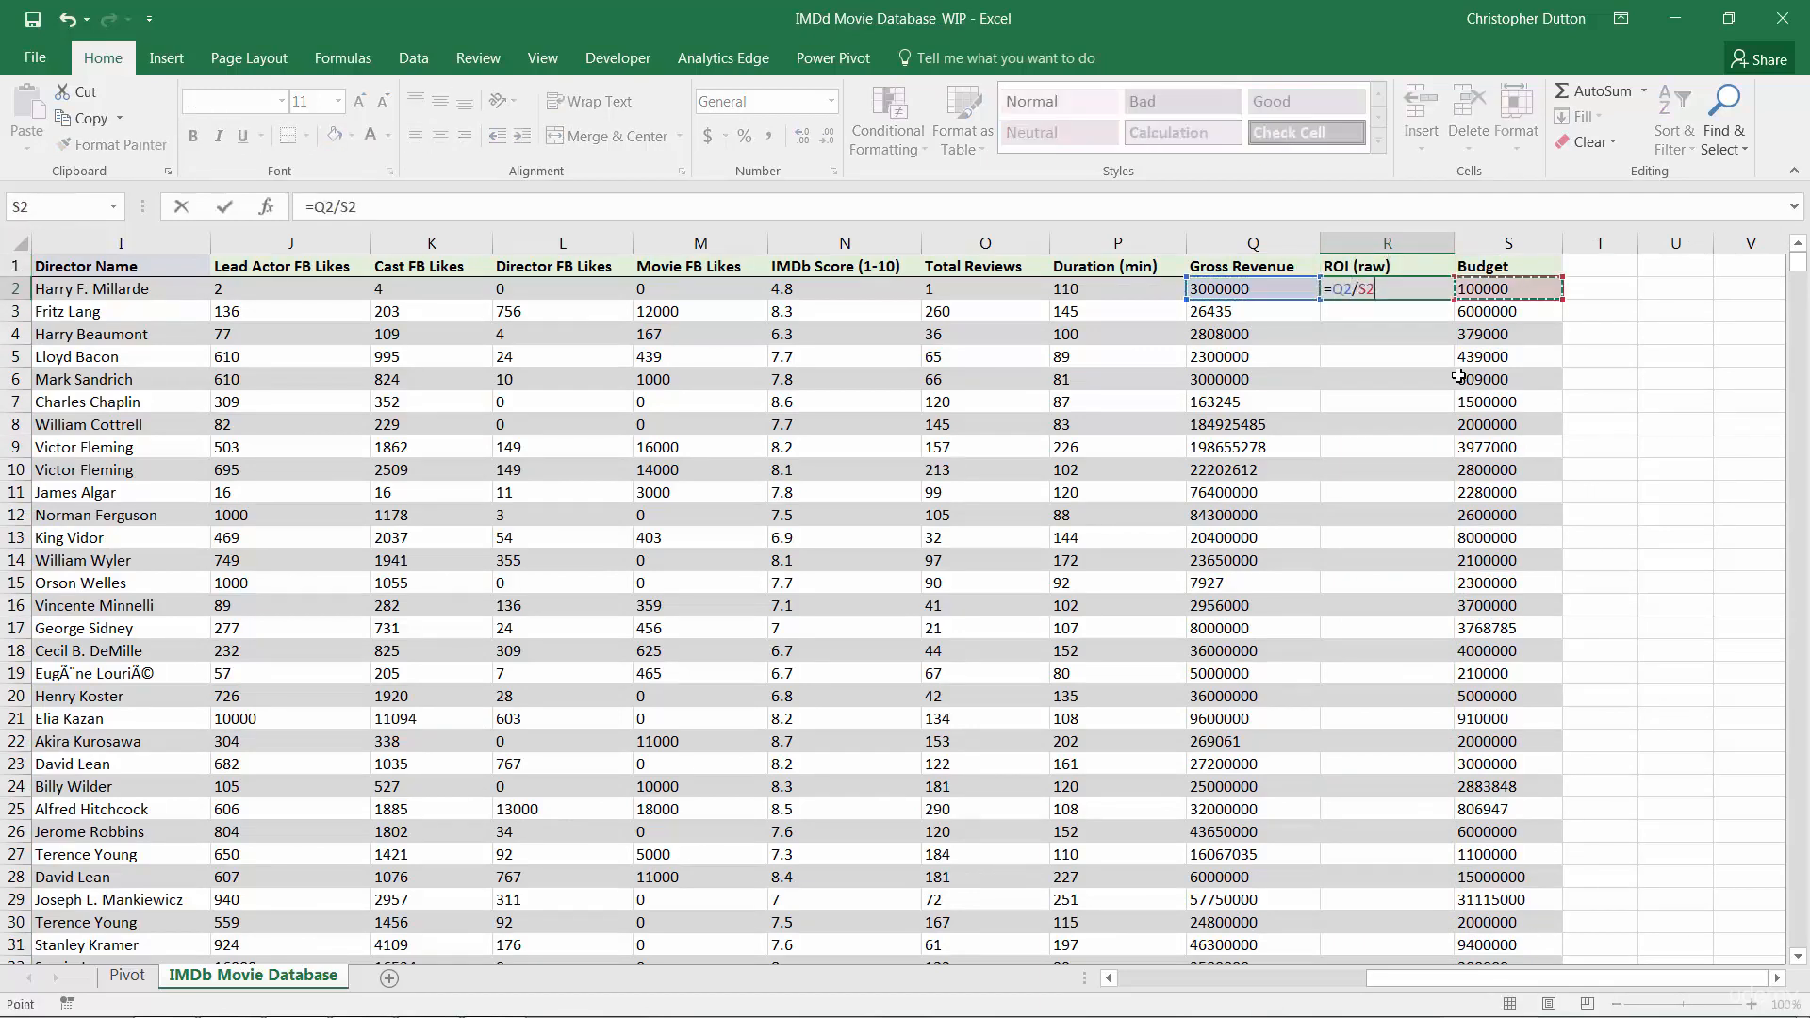
key("Return")
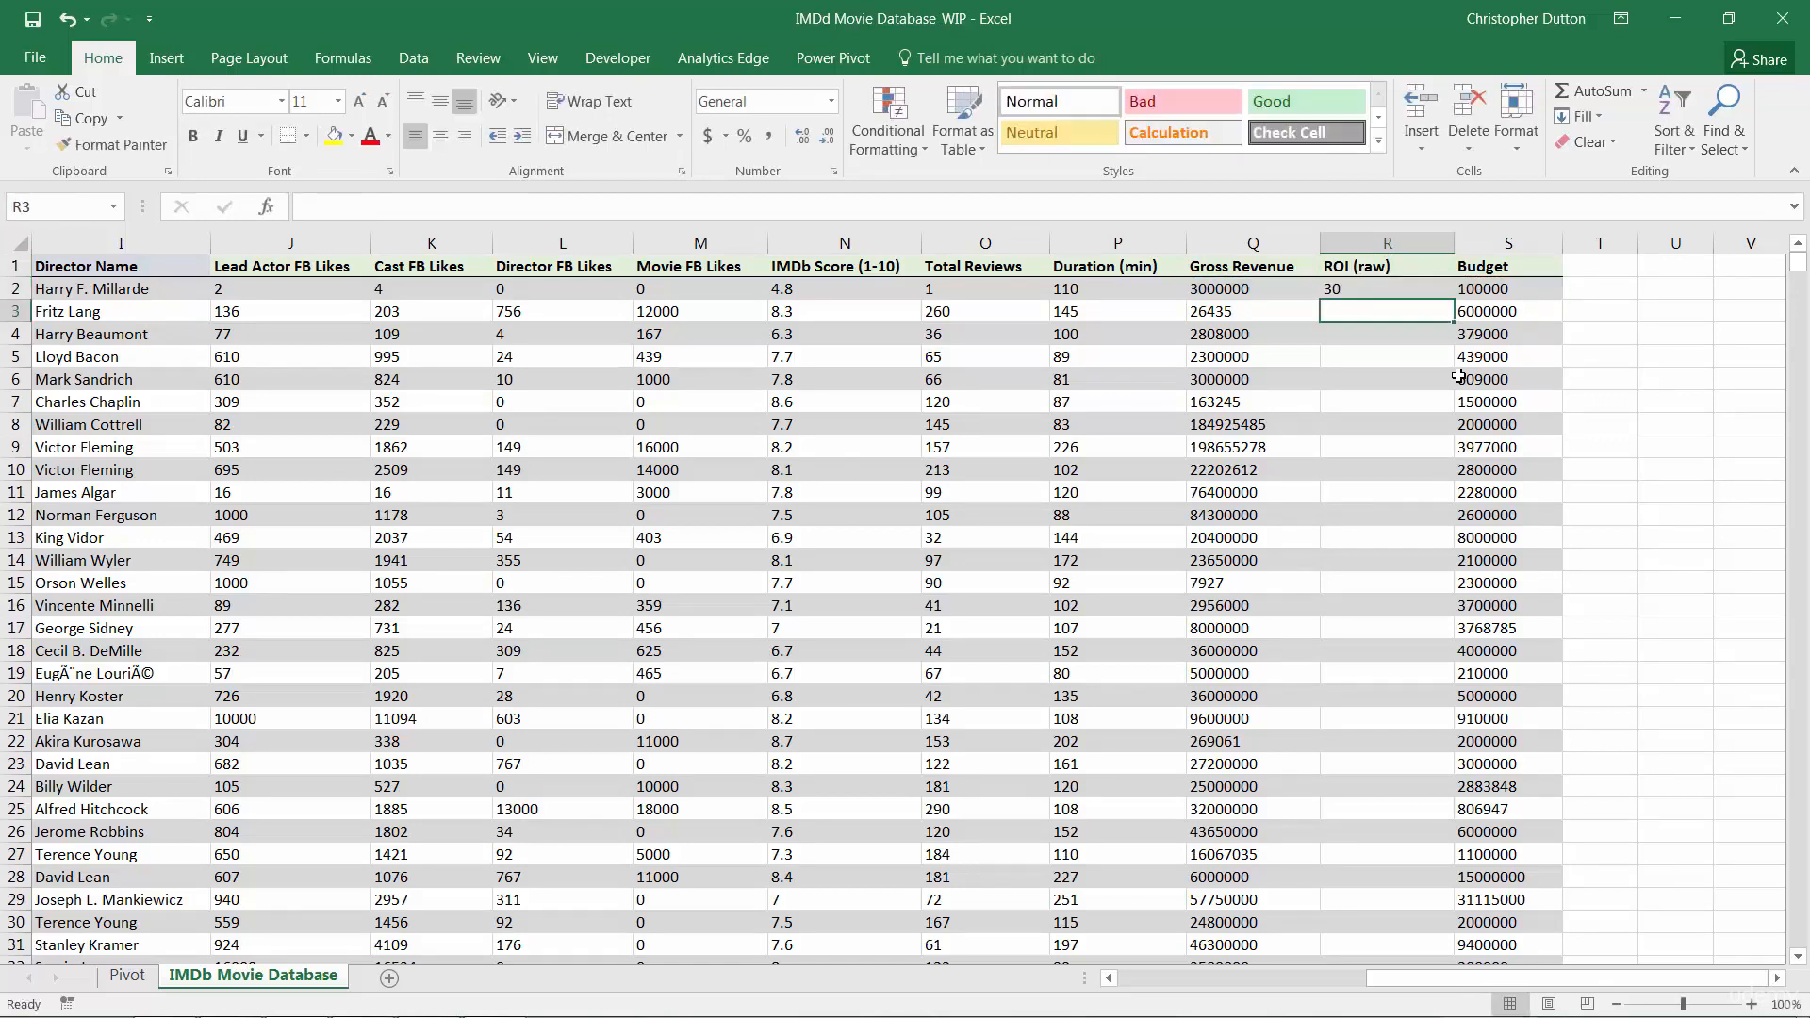
Step: Fill the R2 formula down the ROI (raw) column without formatting and format the values as percentages
left_click(1440, 296)
double_click(1457, 300)
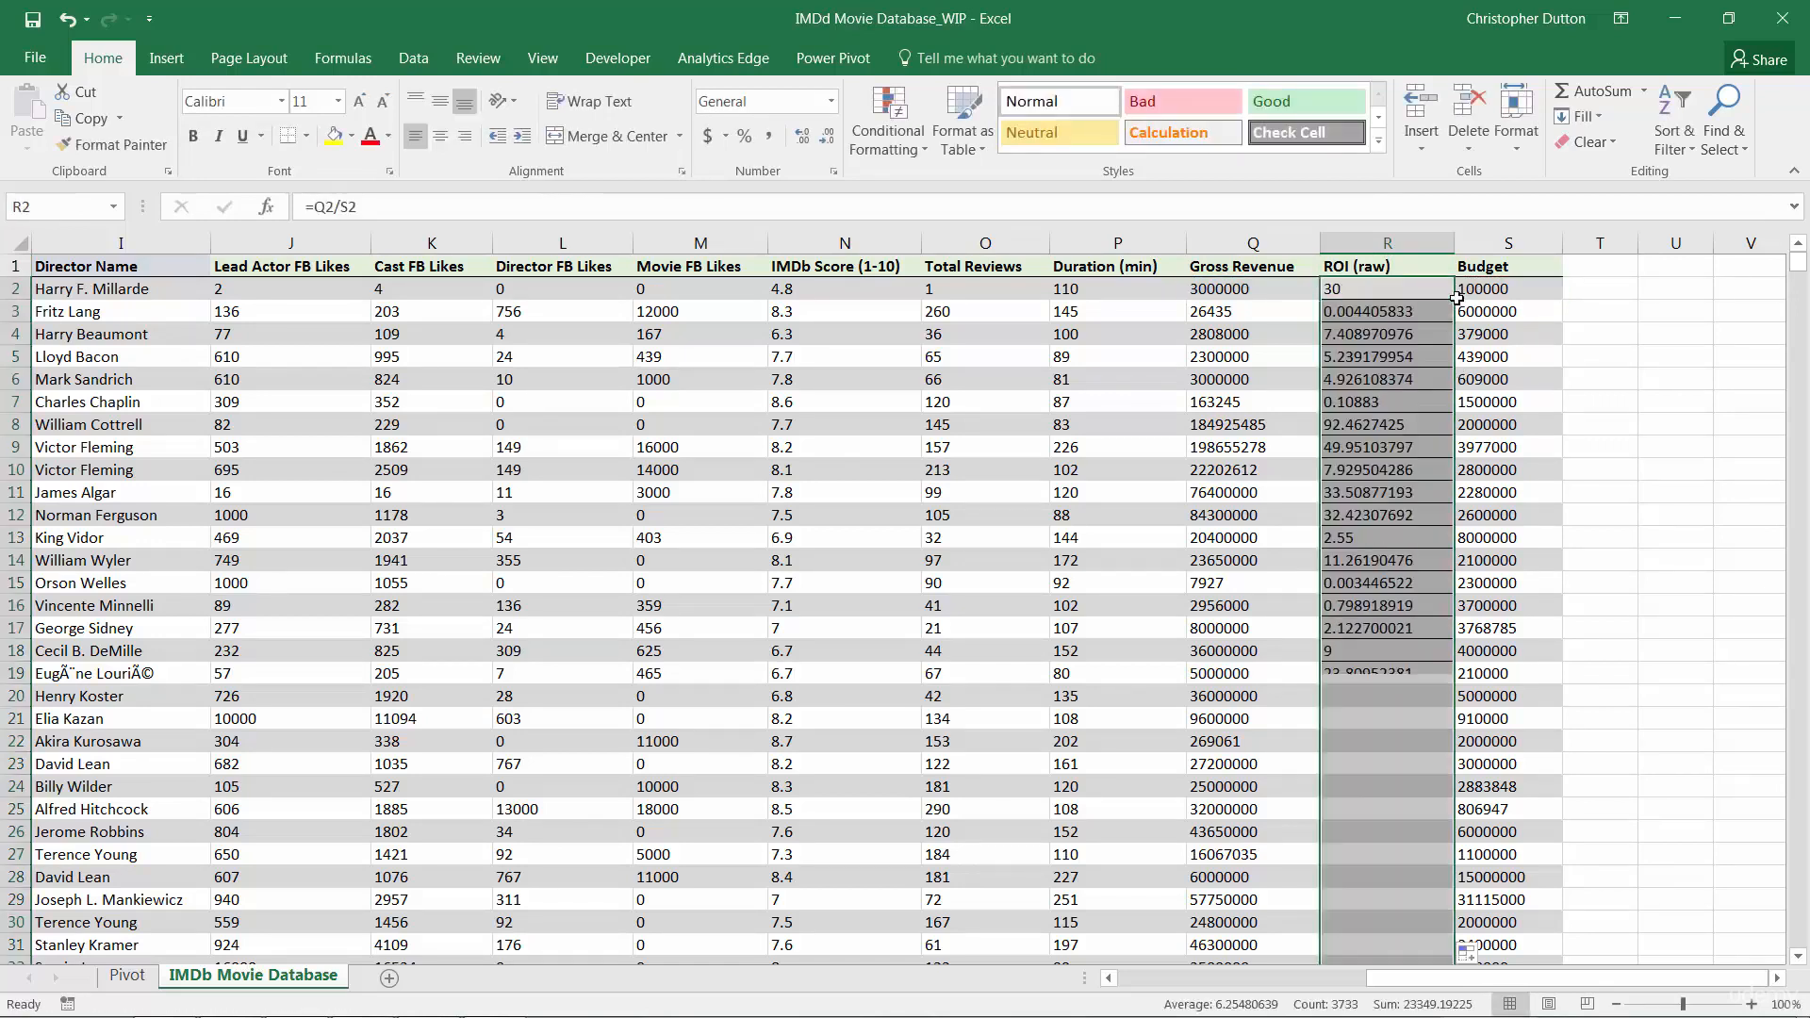
left_click(1486, 954)
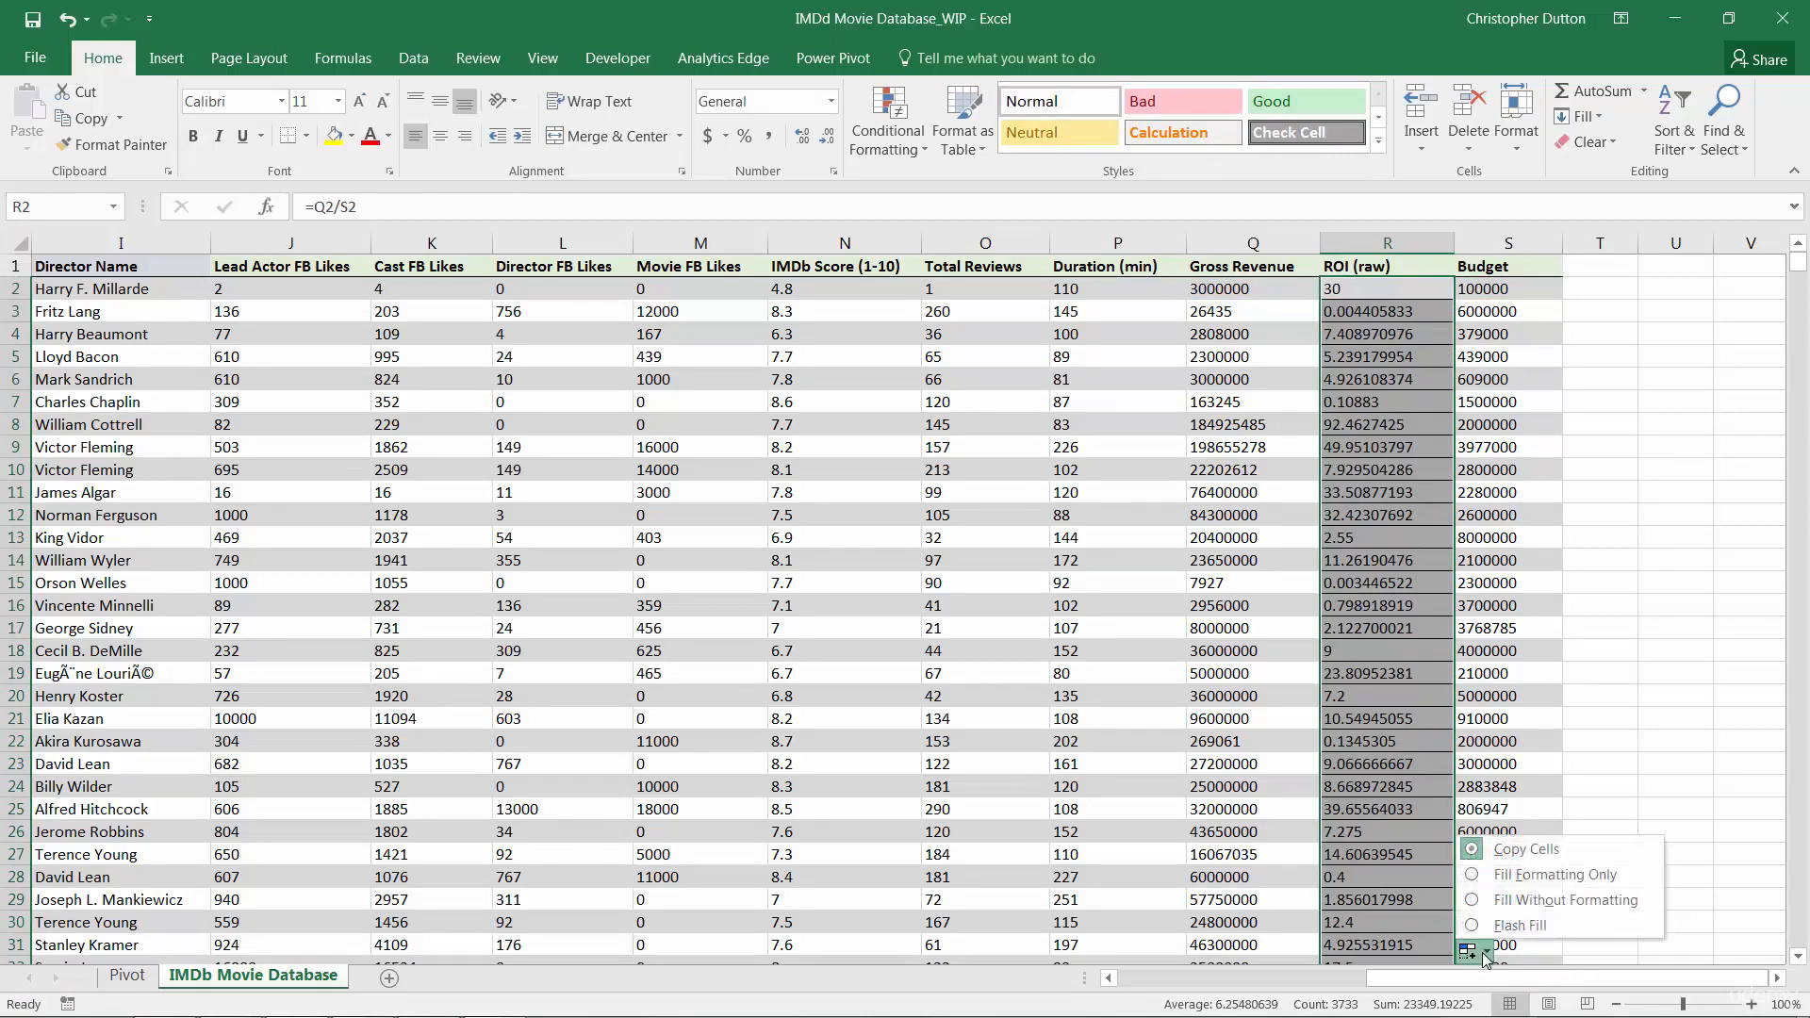
left_click(1581, 900)
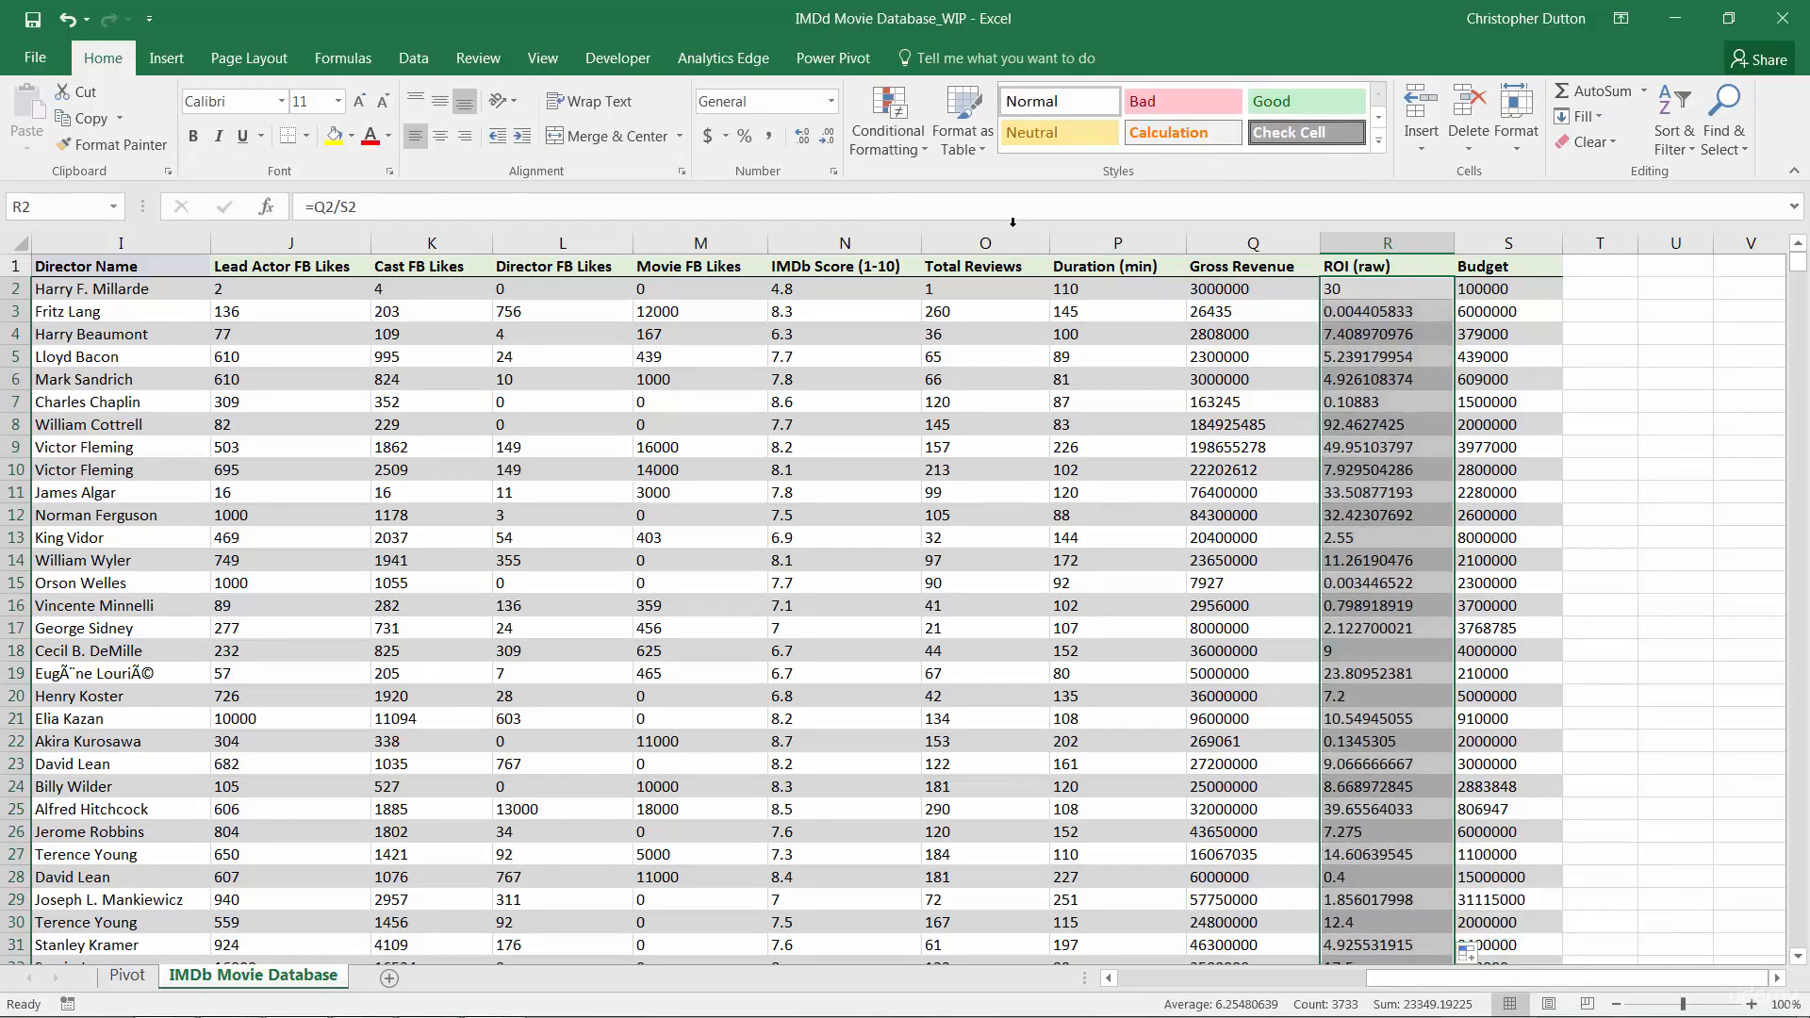
left_click(744, 137)
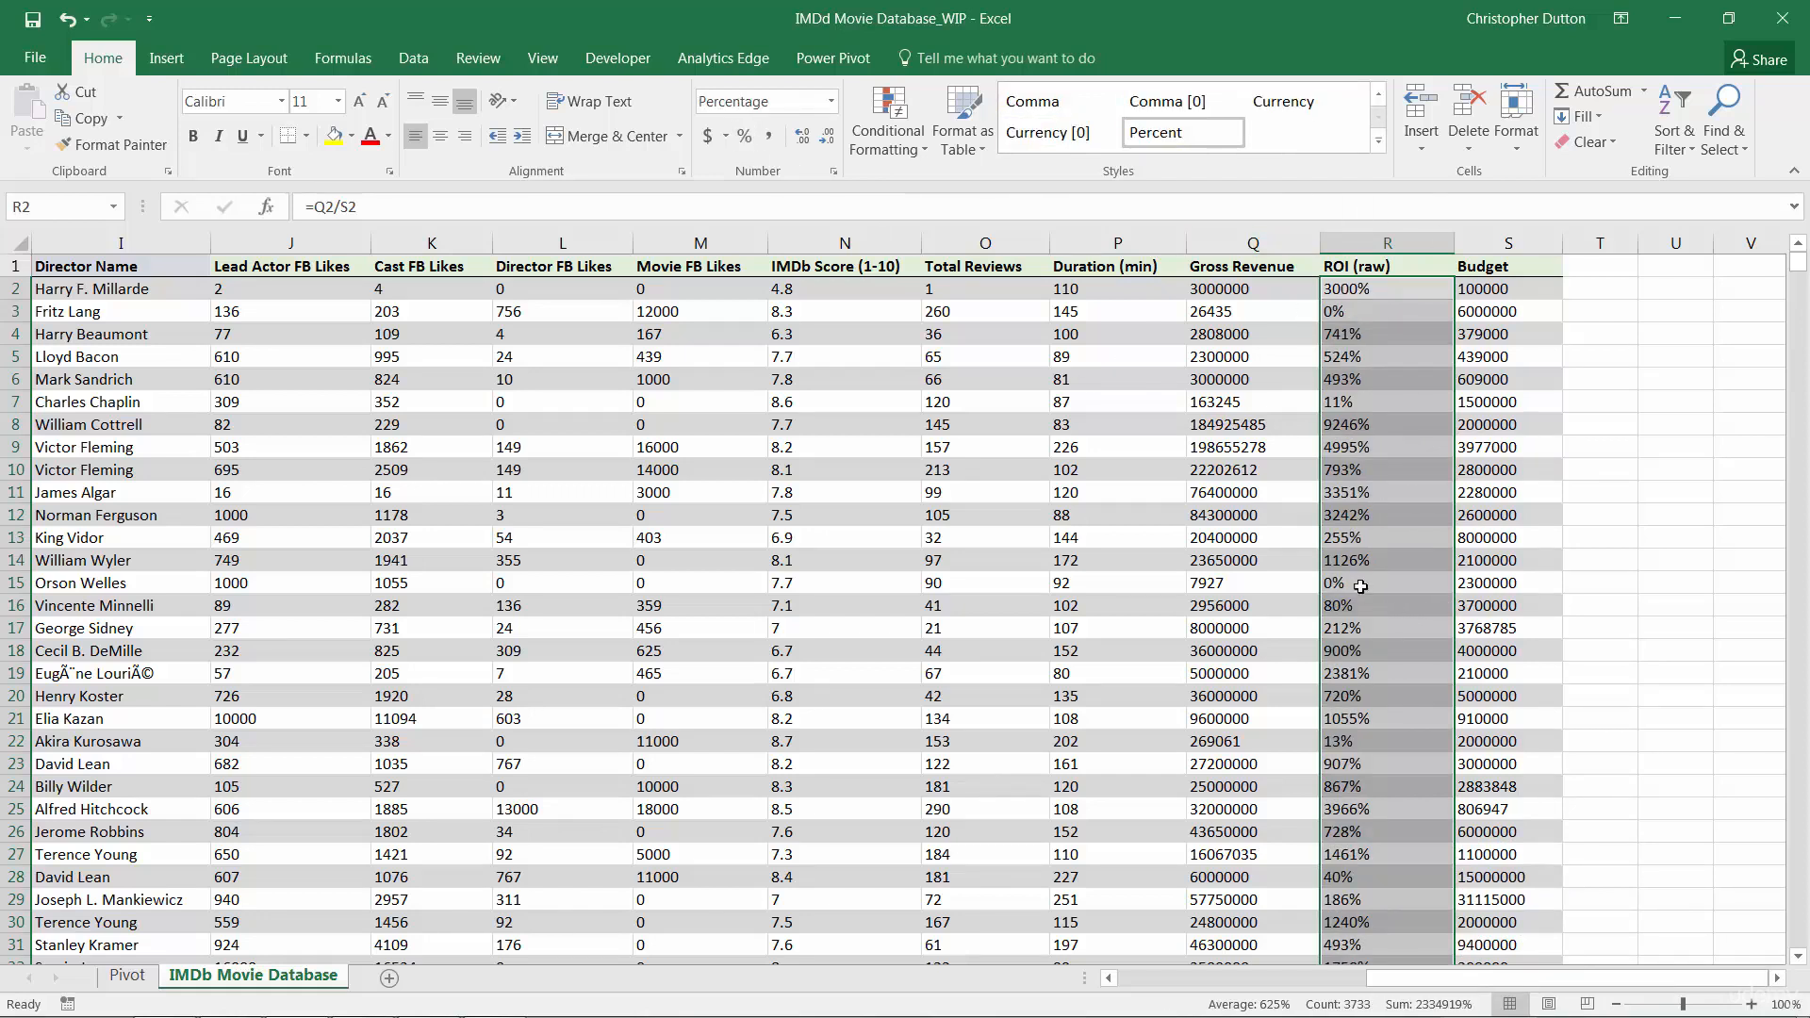
left_click(1396, 237)
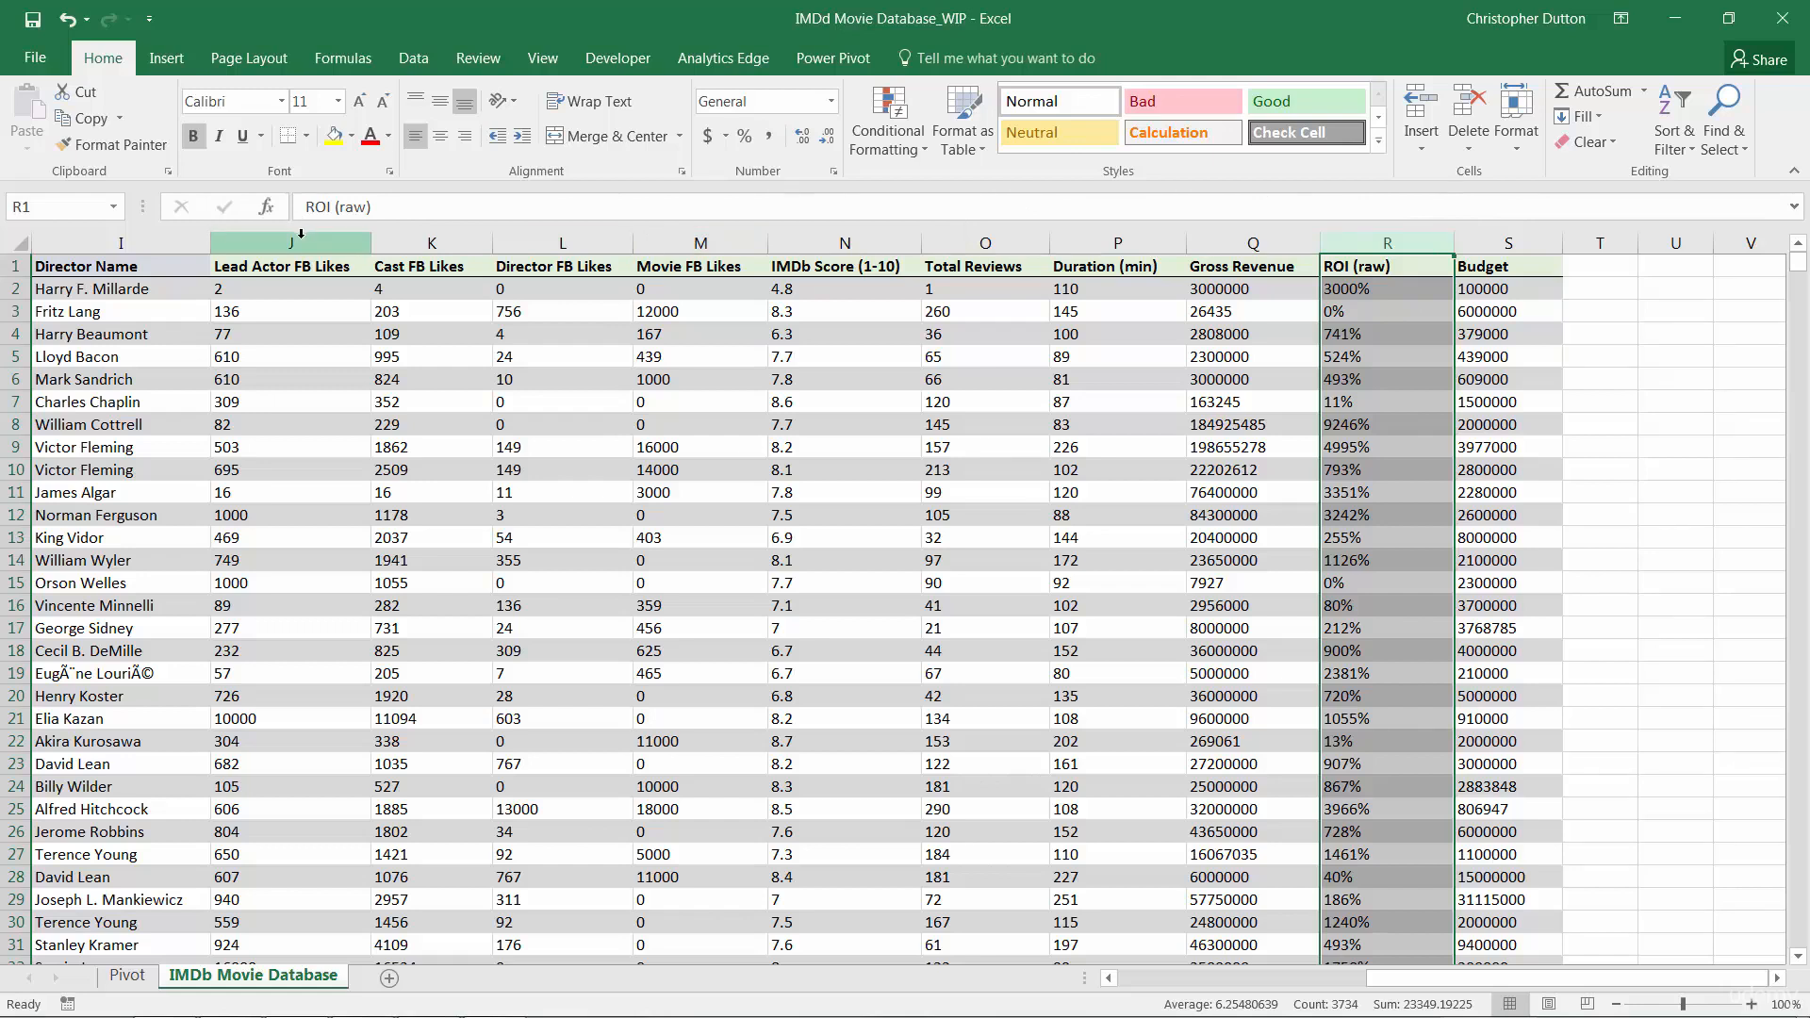
Step: Refresh the pivot table on the Pivot sheet and add the ROI (raw) field to its values
left_click(127, 976)
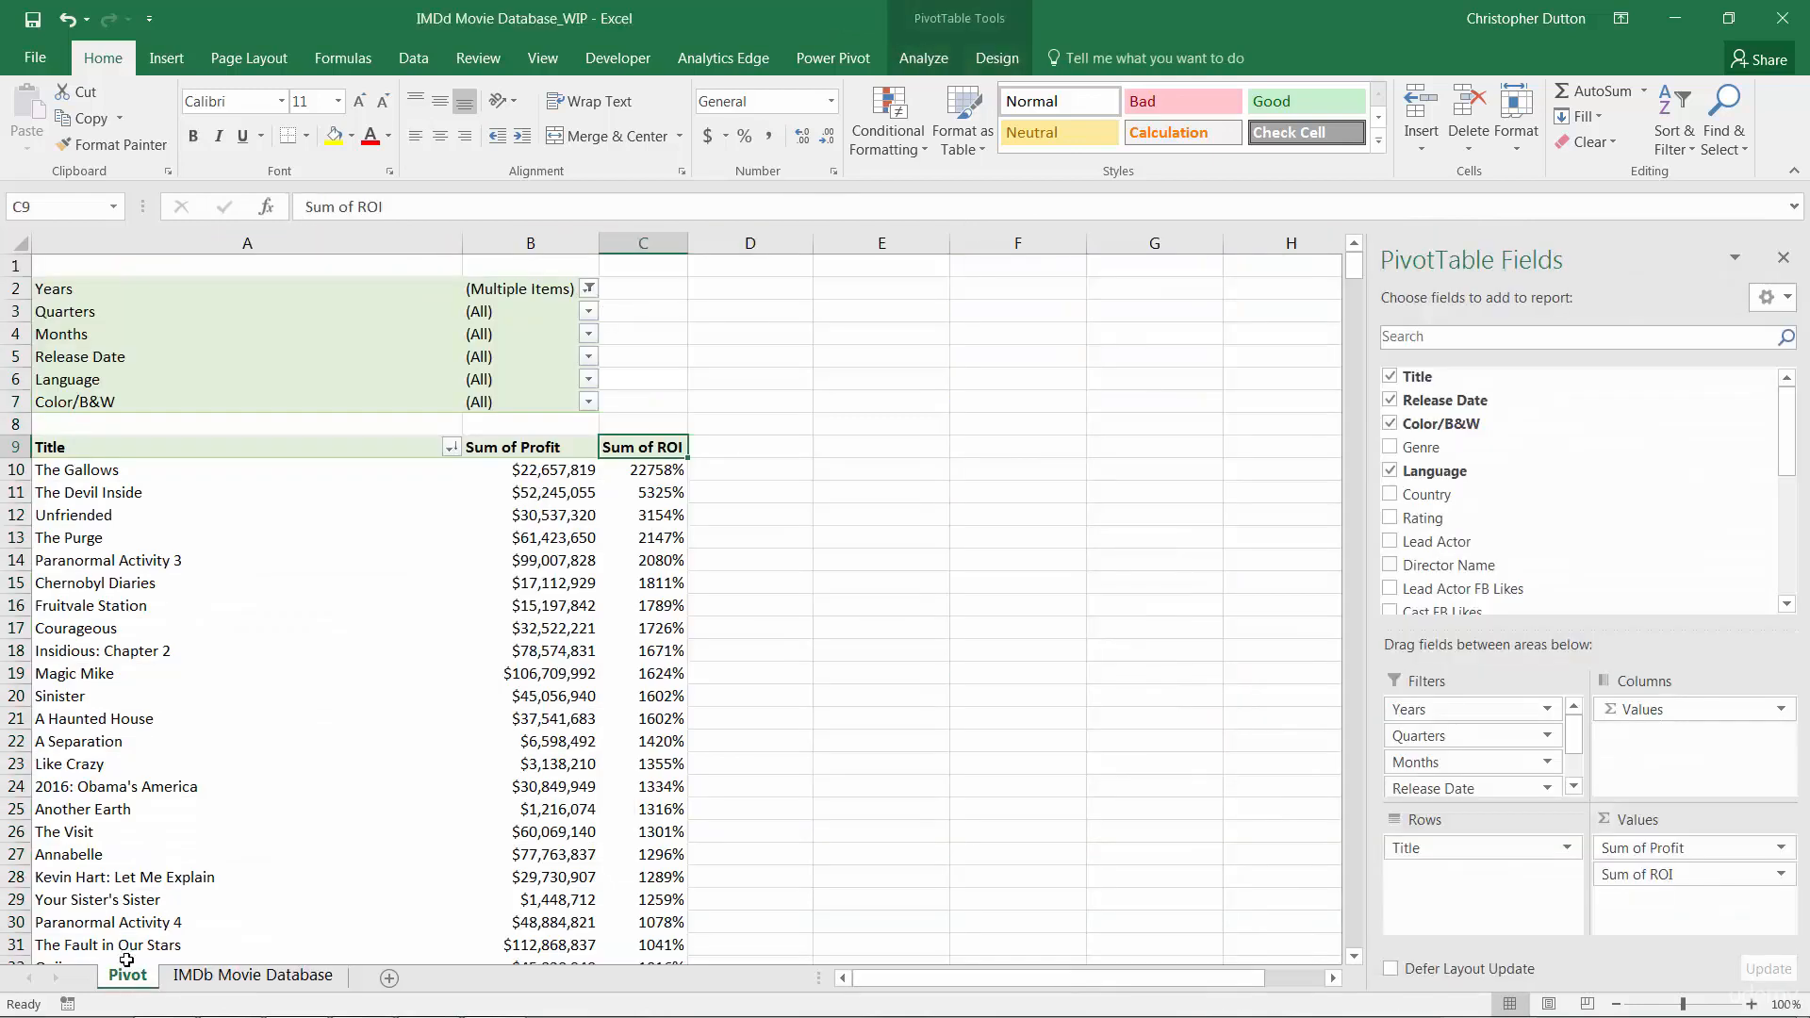
left_click(963, 27)
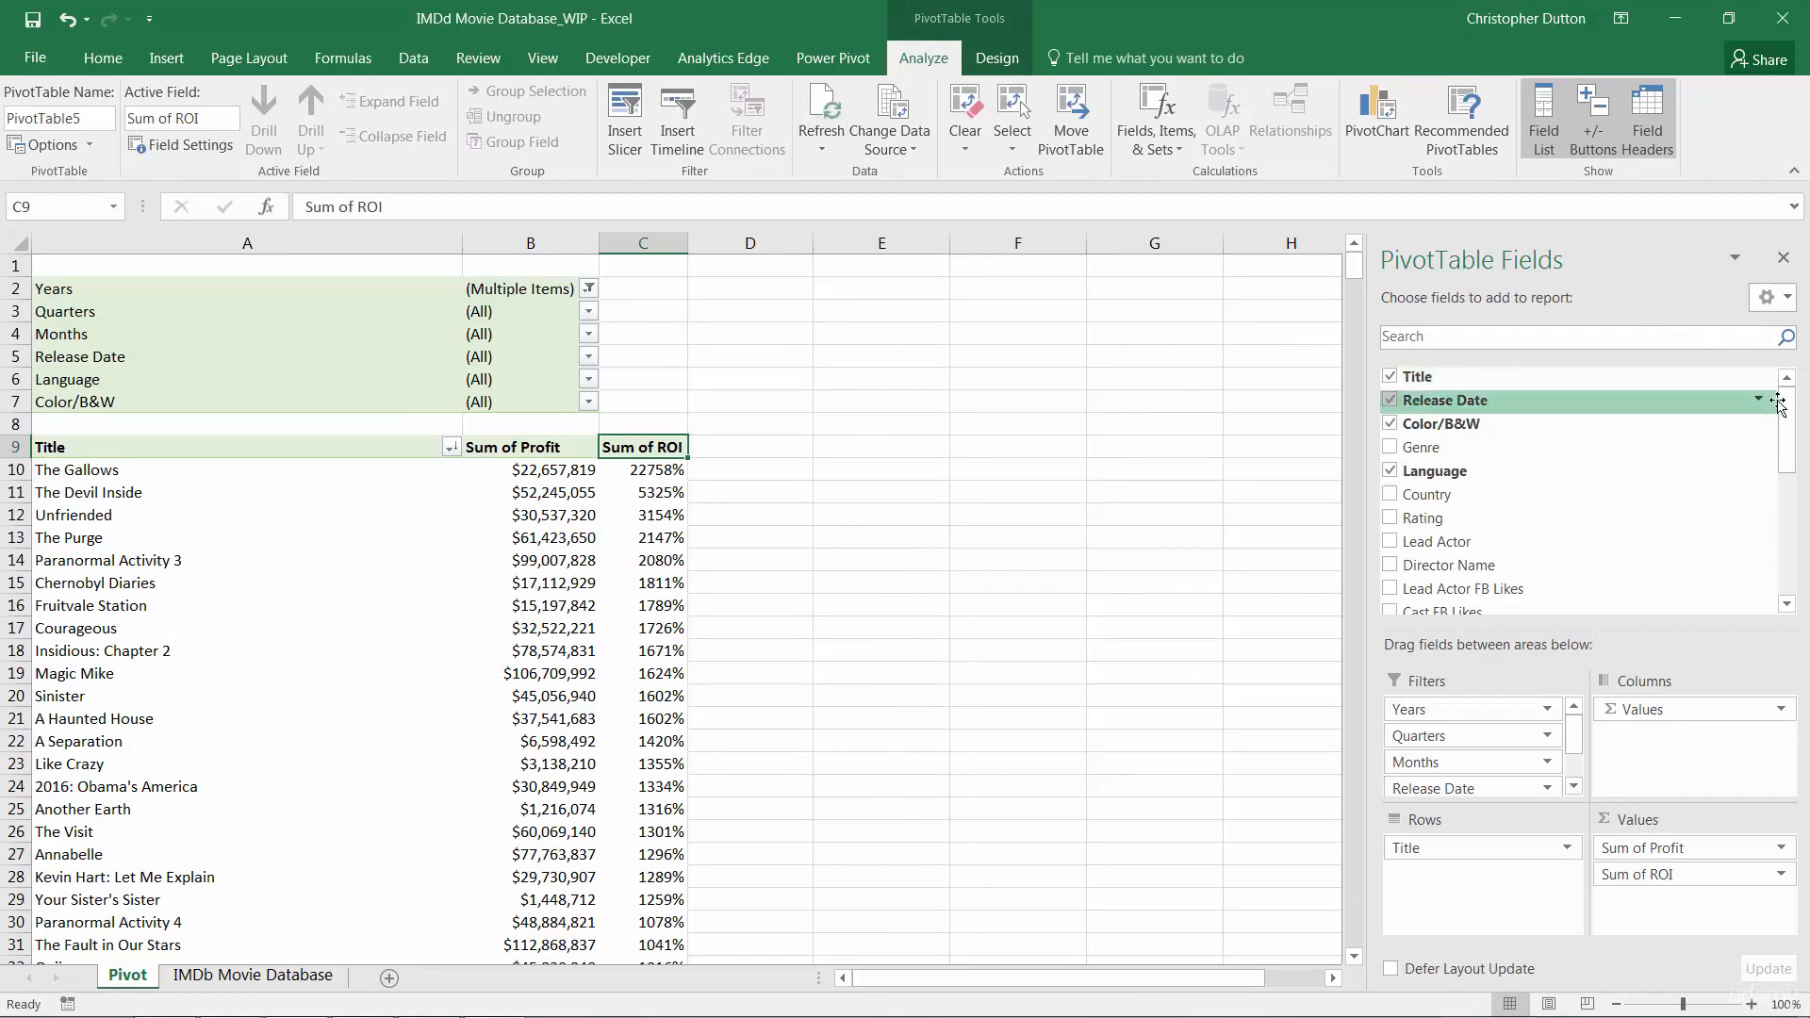
scroll(1555, 485, "down", 7)
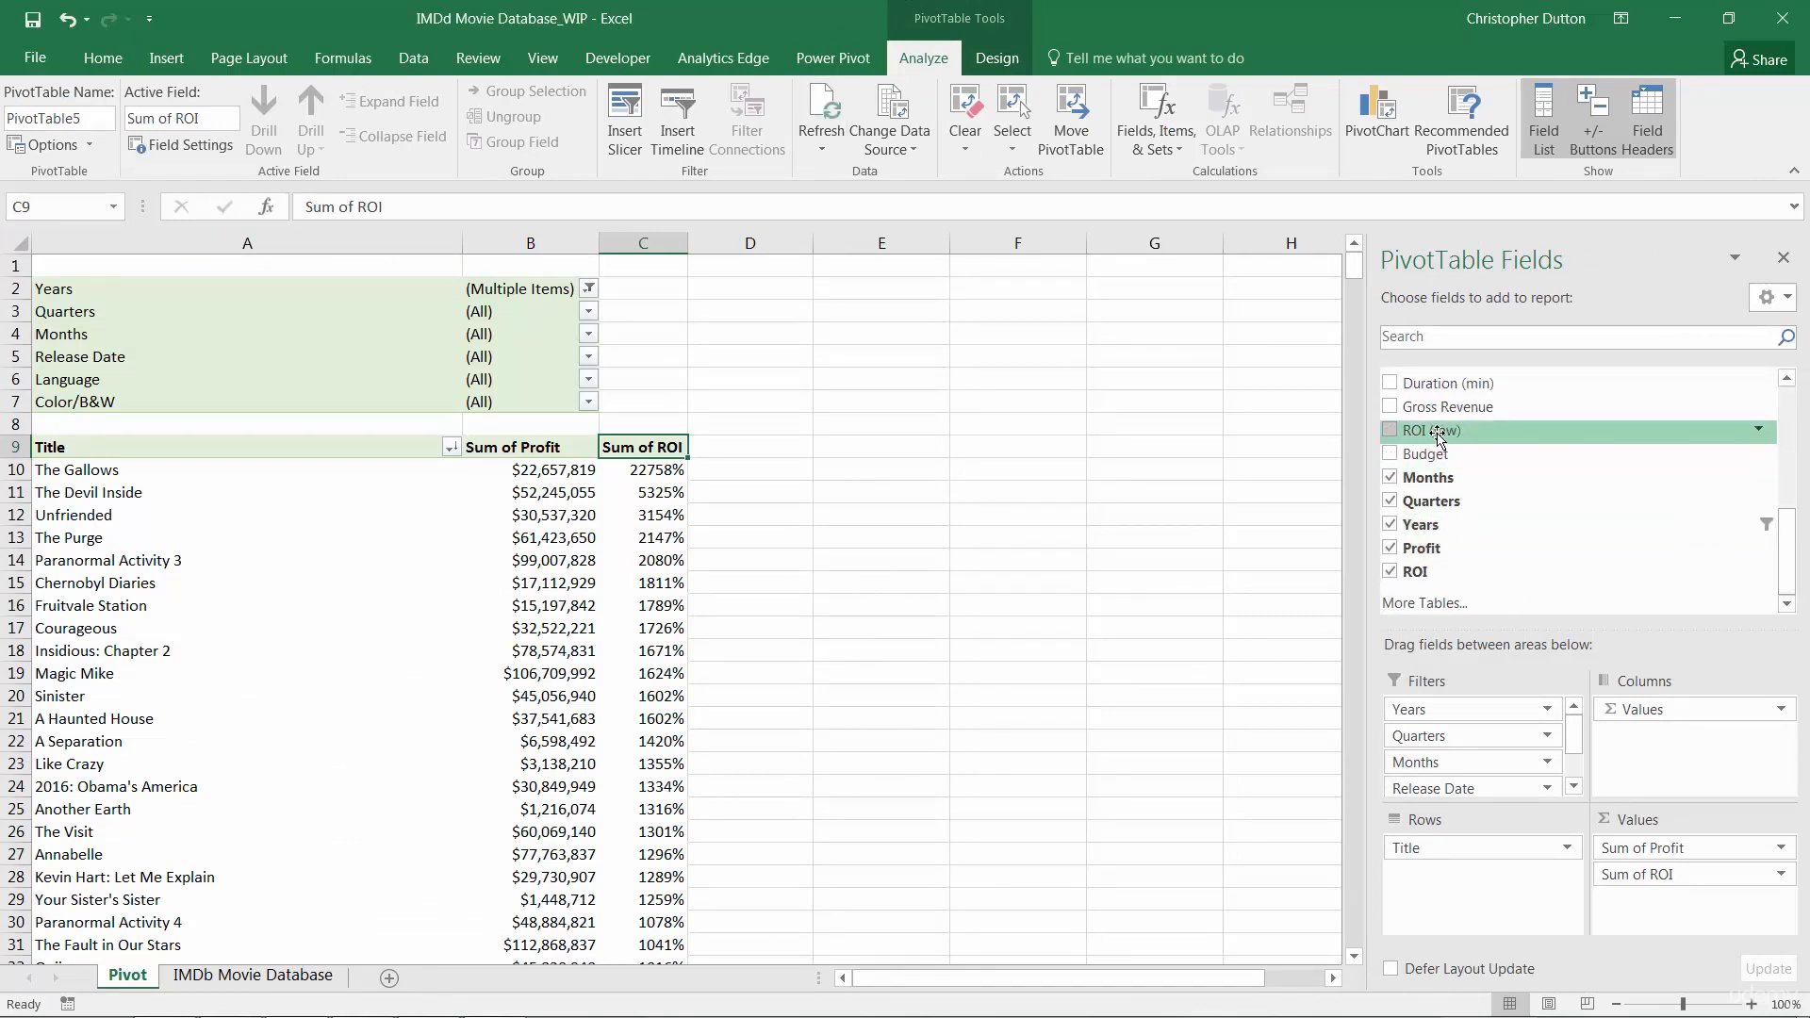
left_click_drag(1445, 440, 1674, 902)
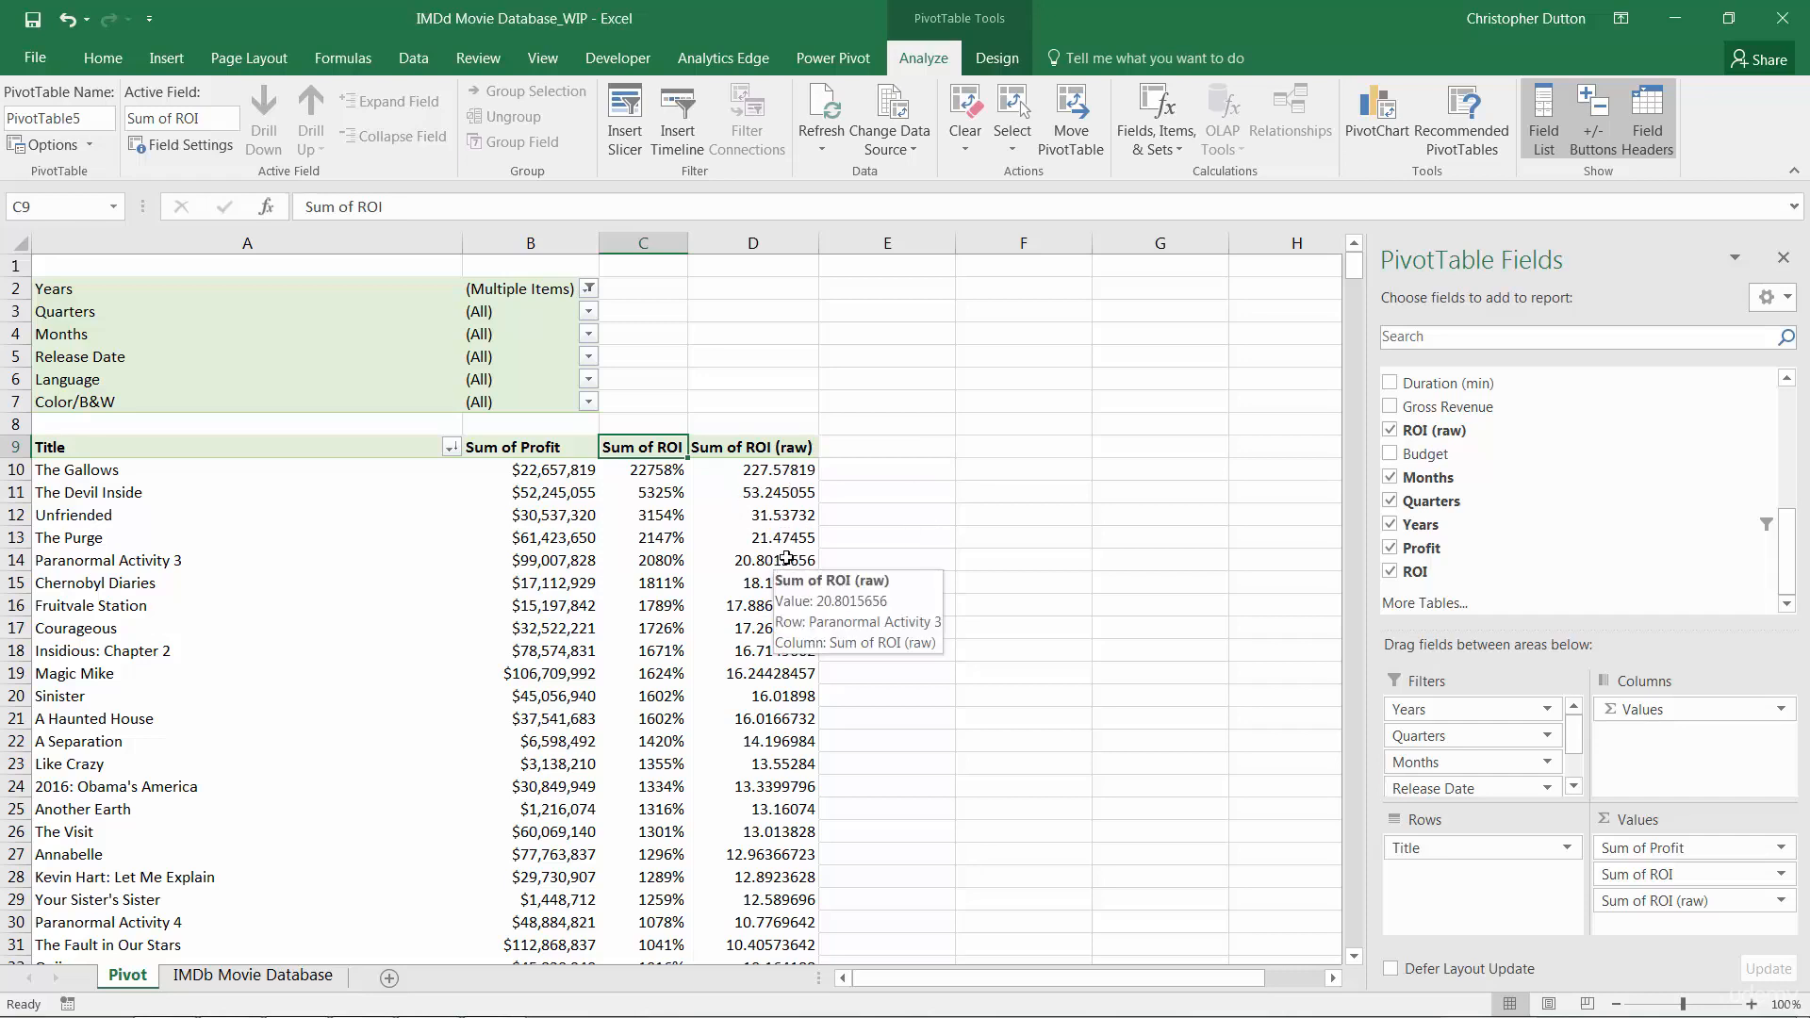
Step: Summarize the ROI (raw) value field by Average
left_click(1779, 901)
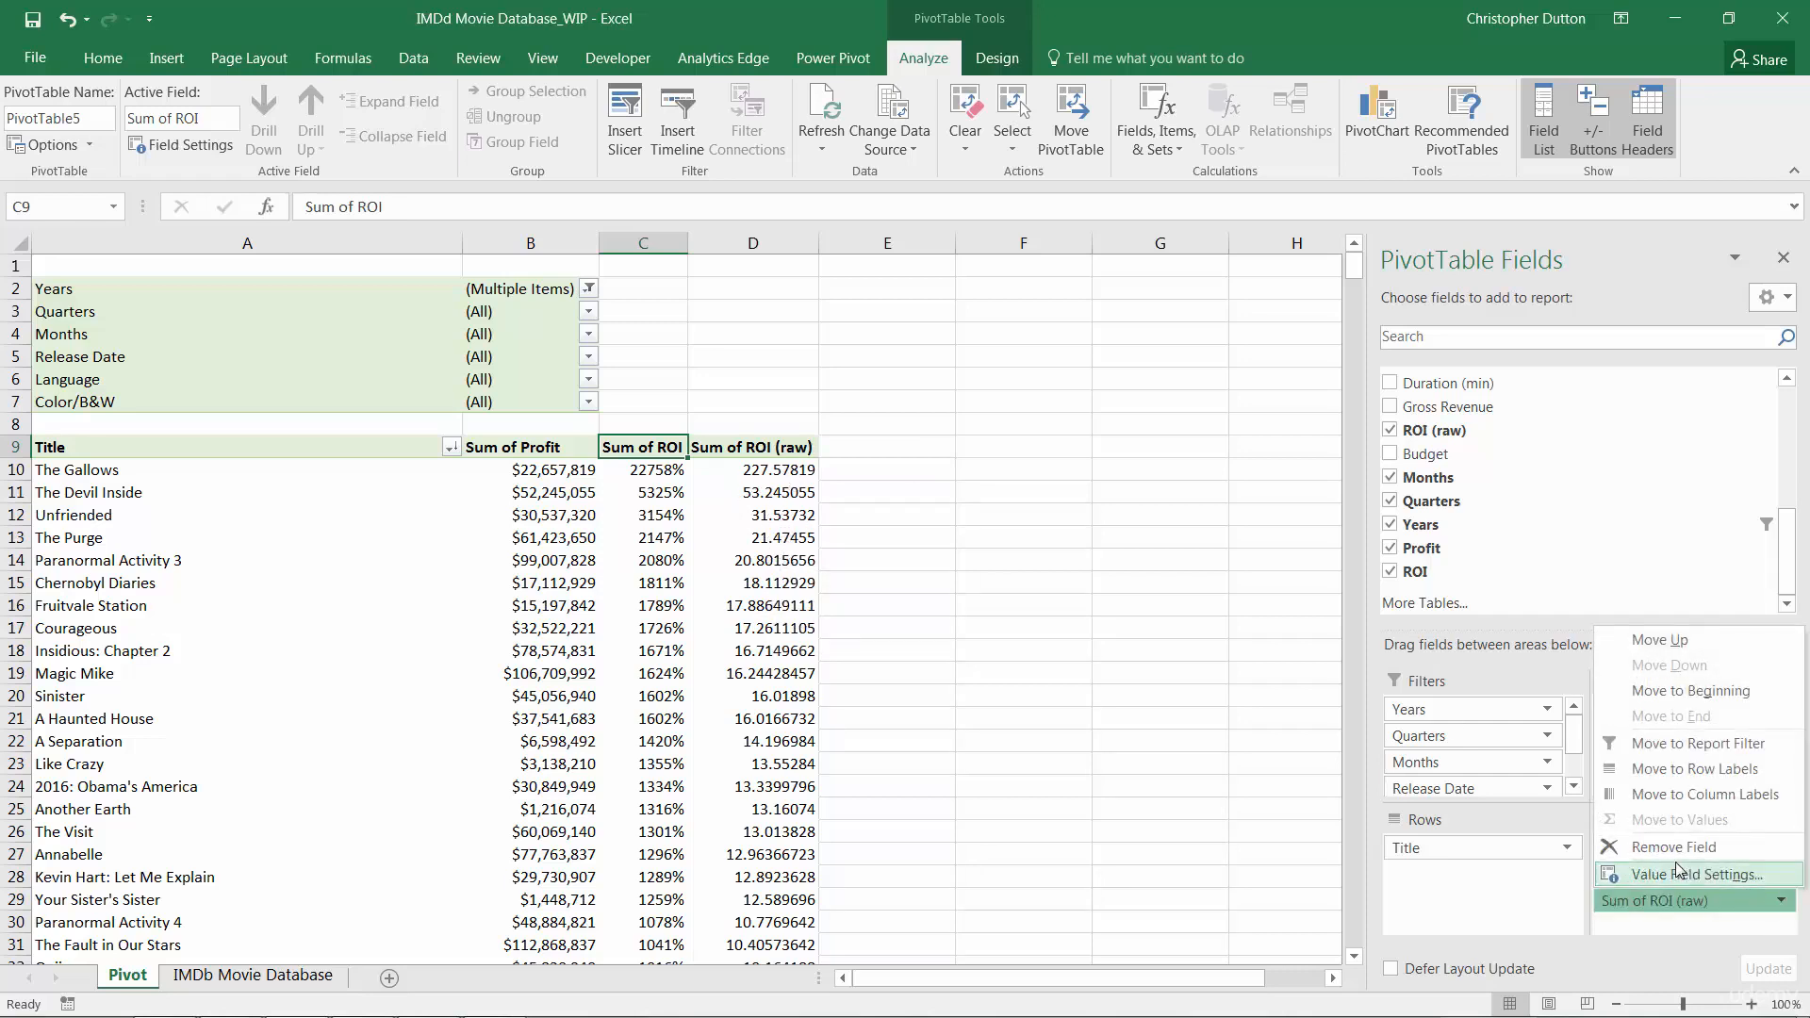
left_click(1672, 874)
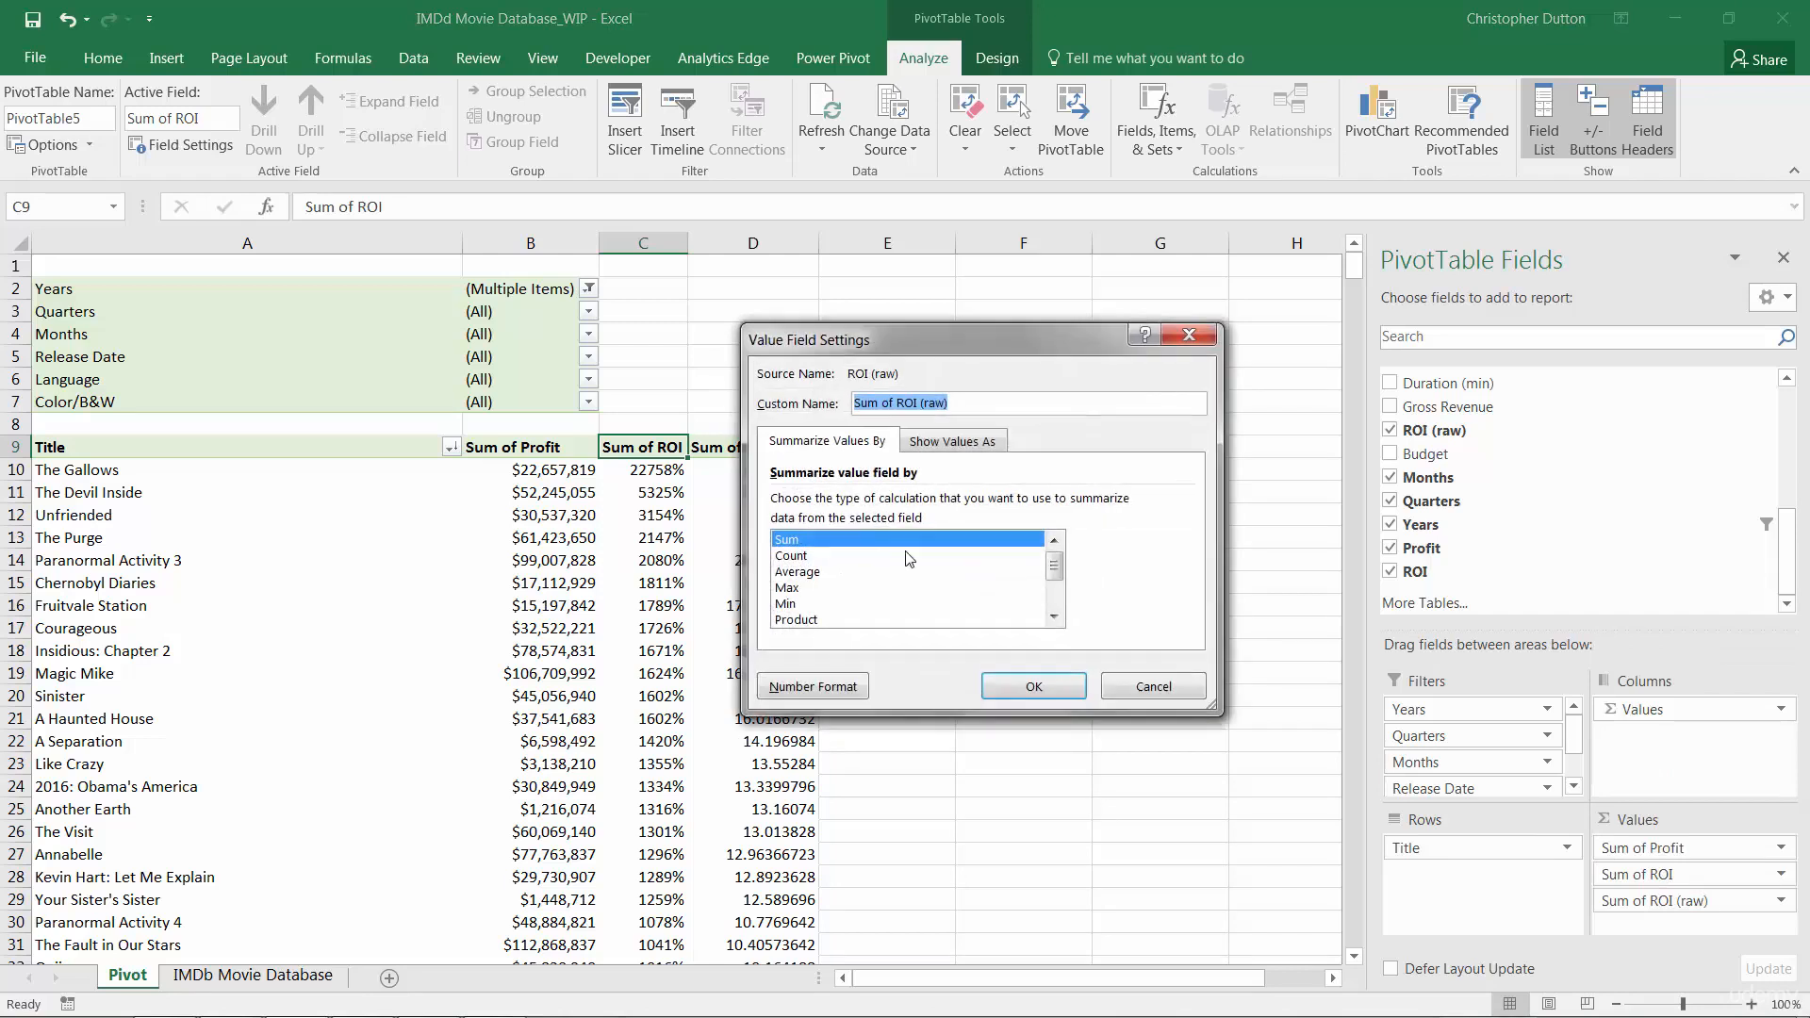
left_click(801, 571)
left_click(1048, 690)
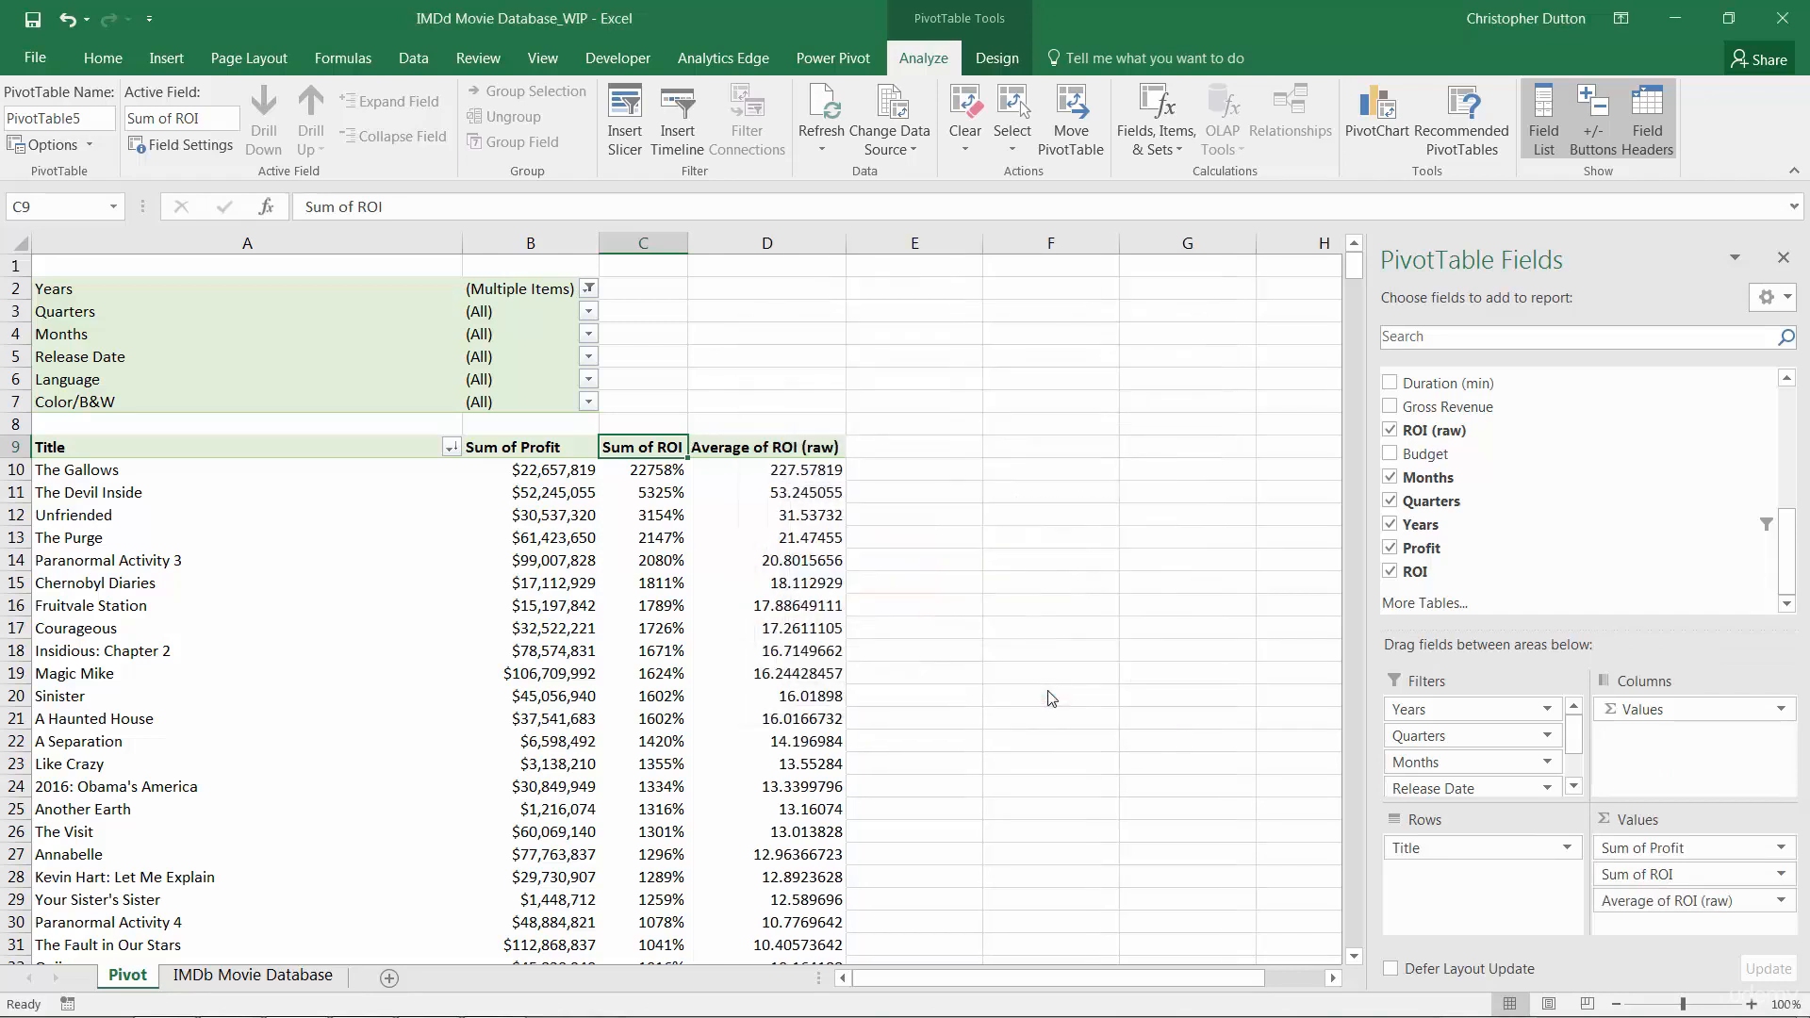
Step: Format the Average of ROI (raw) values as Percentage with 0 decimal places
right_click(810, 448)
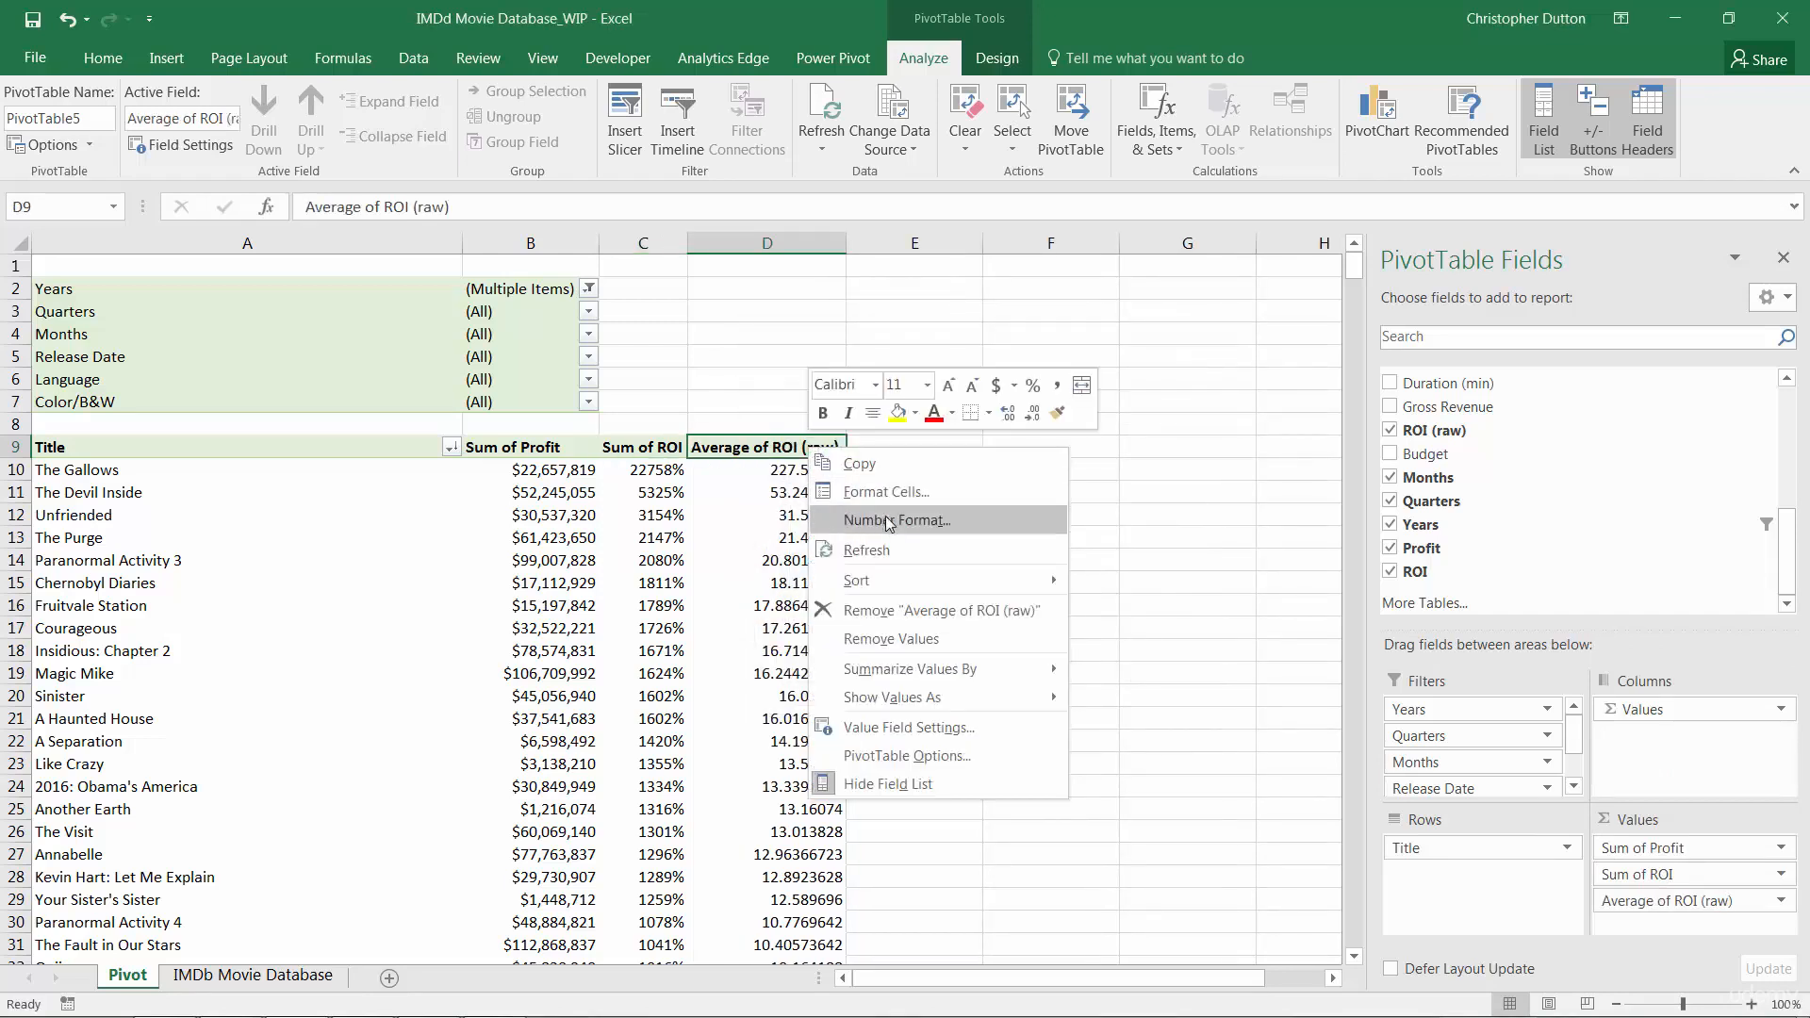
key("Escape")
key("ctrl+1")
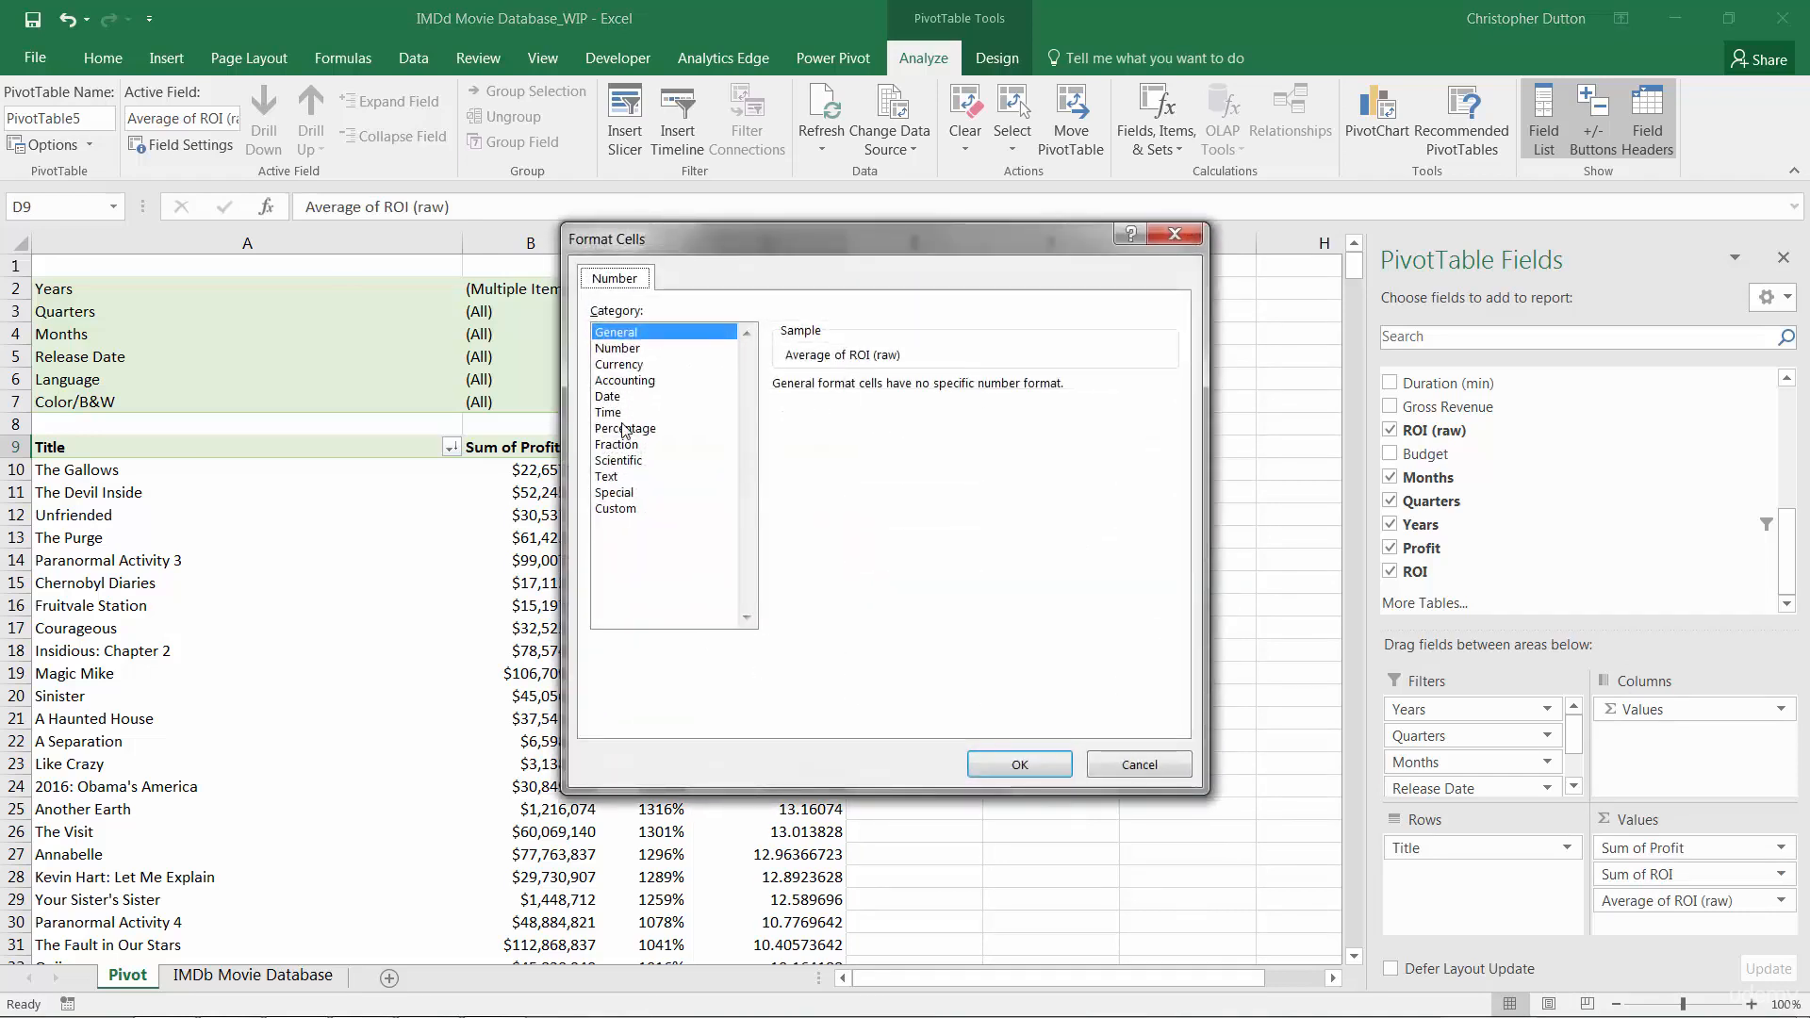
left_click(622, 429)
left_click(937, 392)
left_click(937, 392)
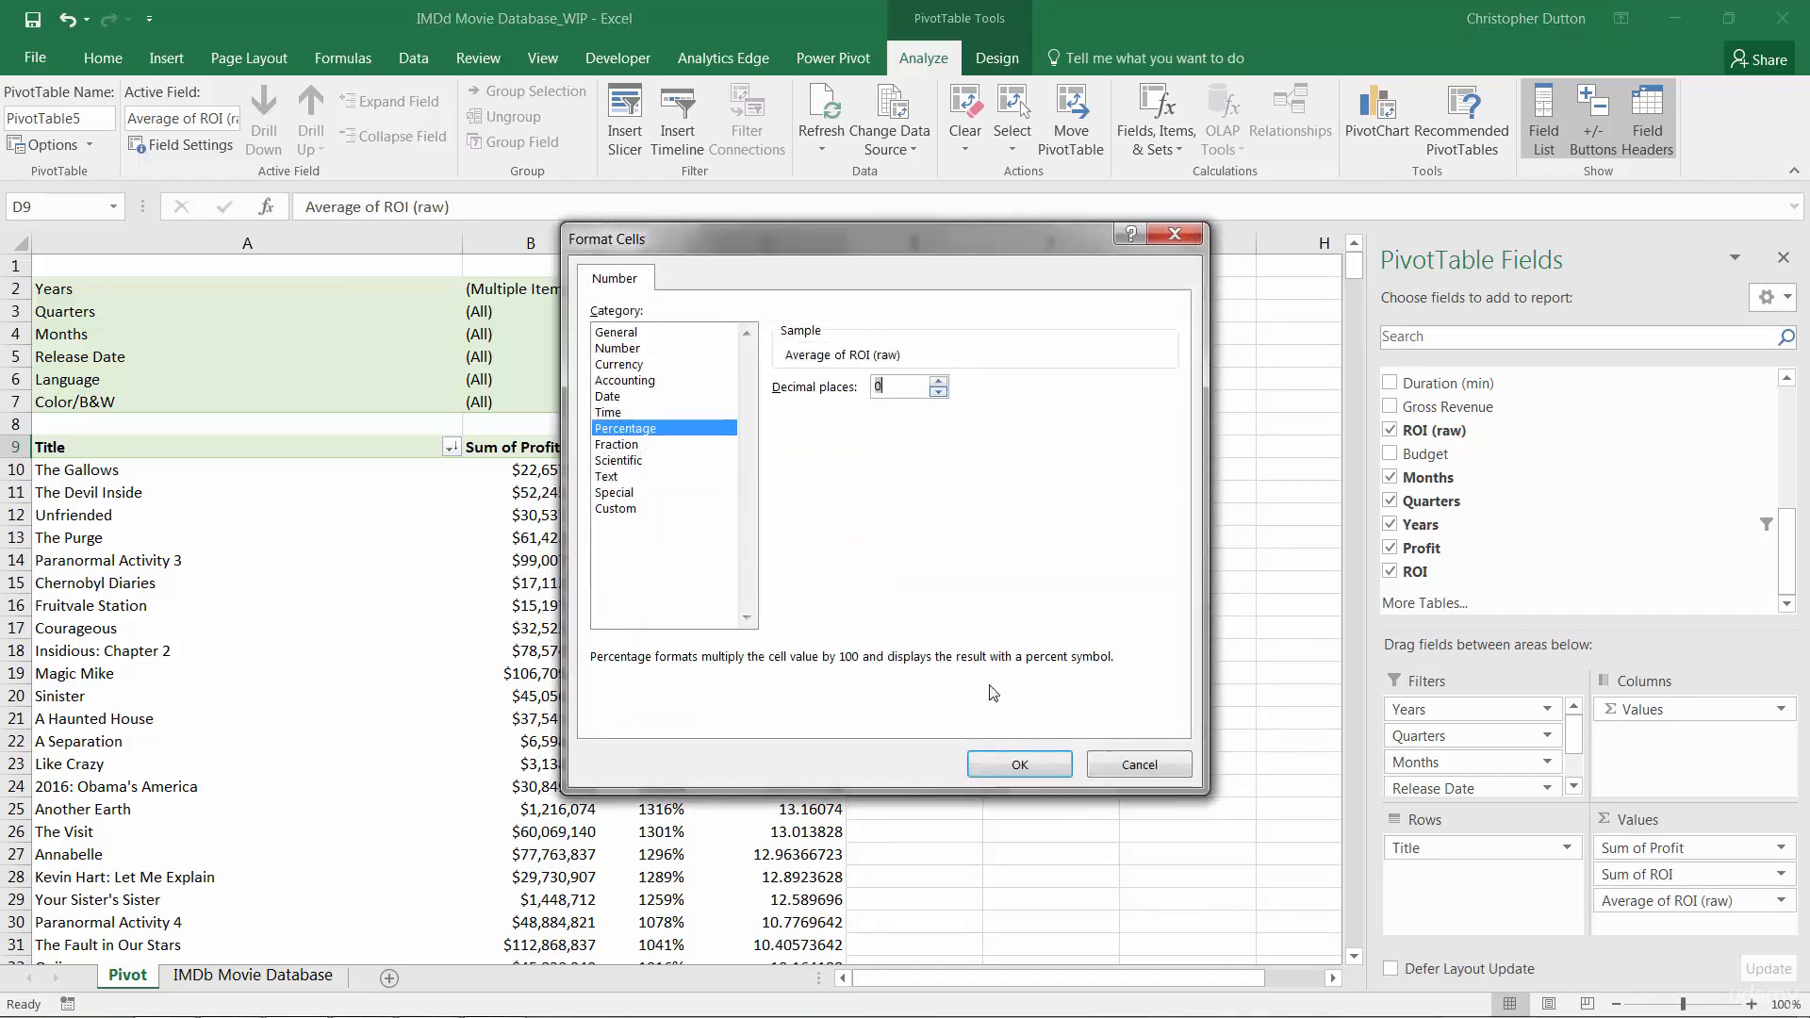
left_click(1015, 766)
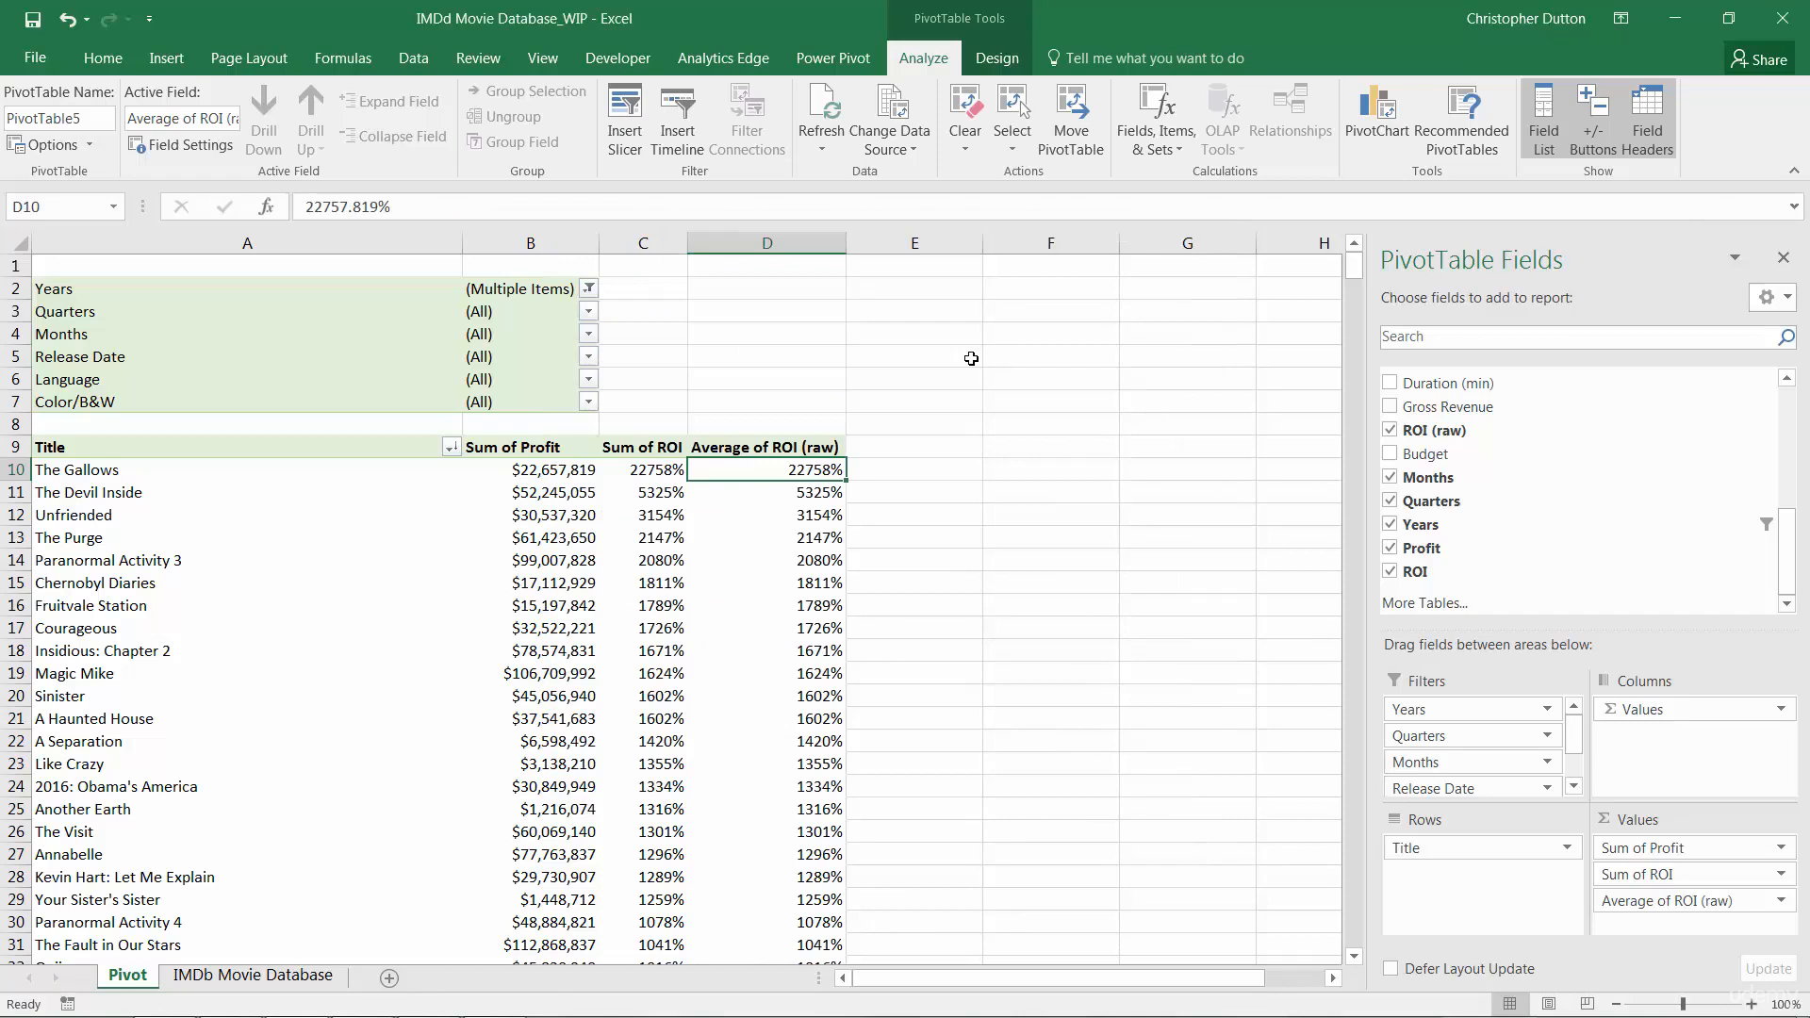
Step: Compare the Sum of ROI and Average of ROI (raw) values for individual movie titles, starting with The Gallows
key("Left")
key("Right")
key("Down")
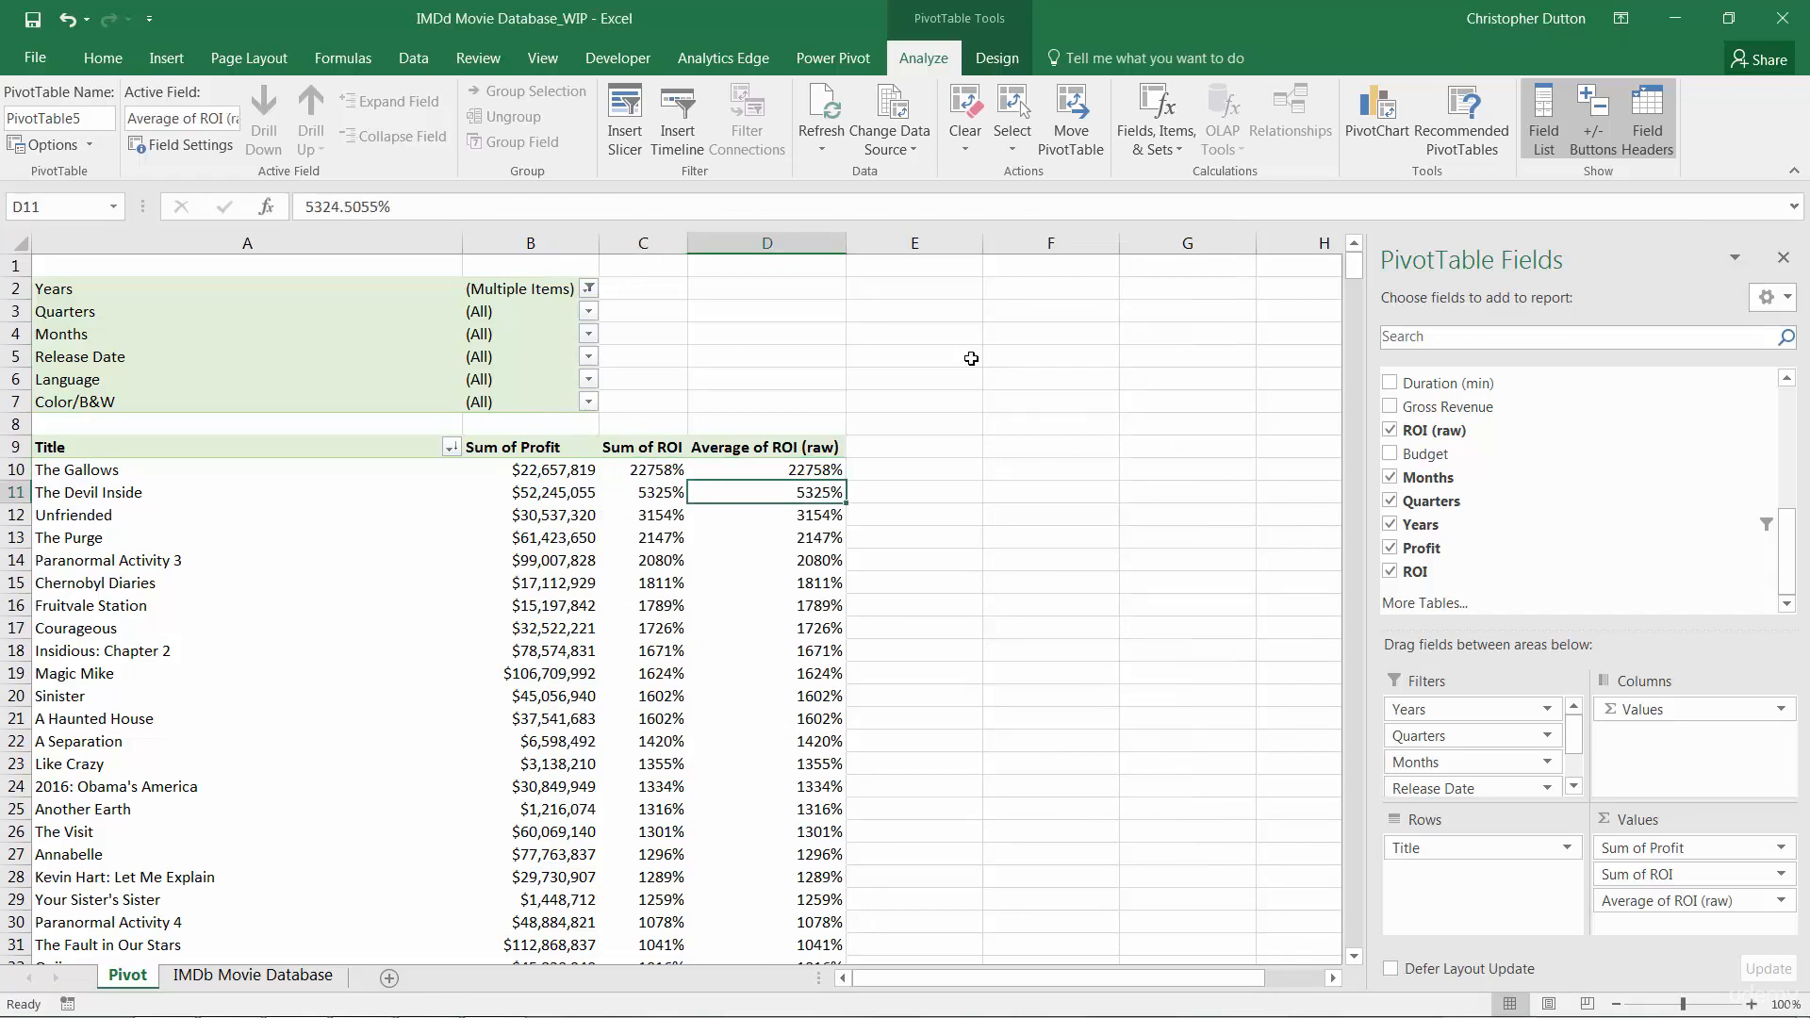
key("Left")
key("Right")
key("Down")
key("Left")
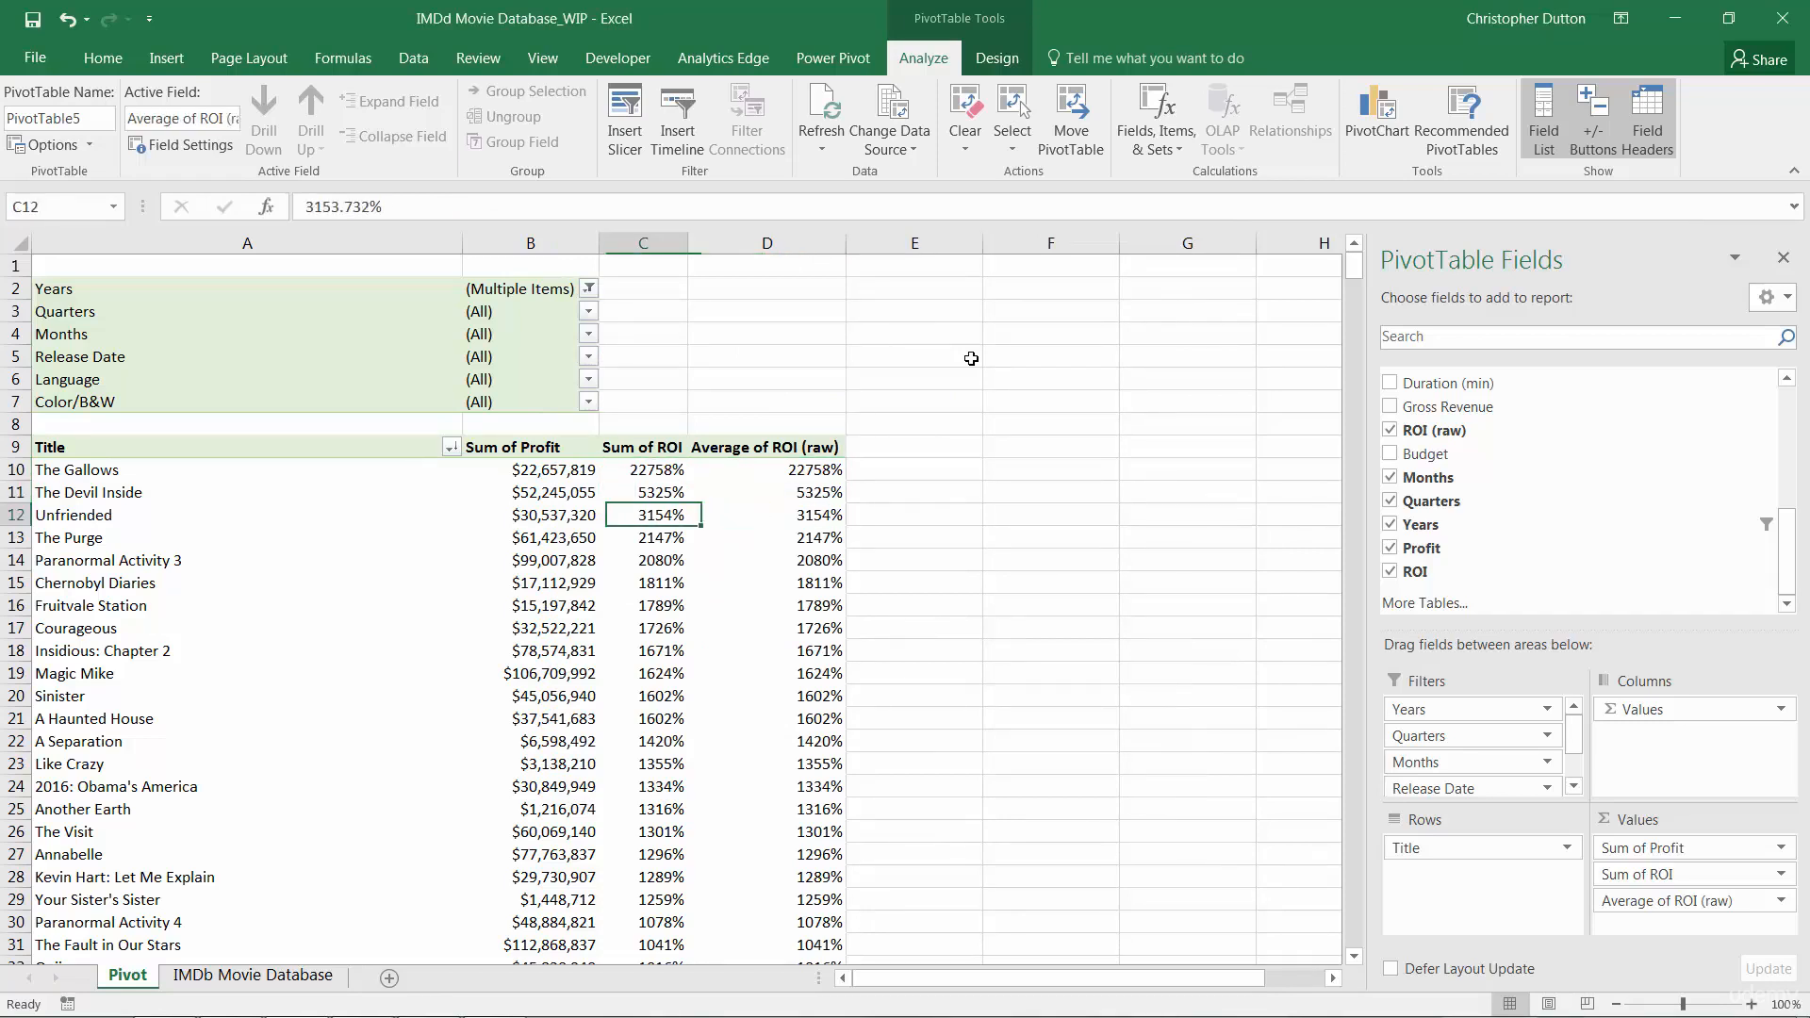
key("Right")
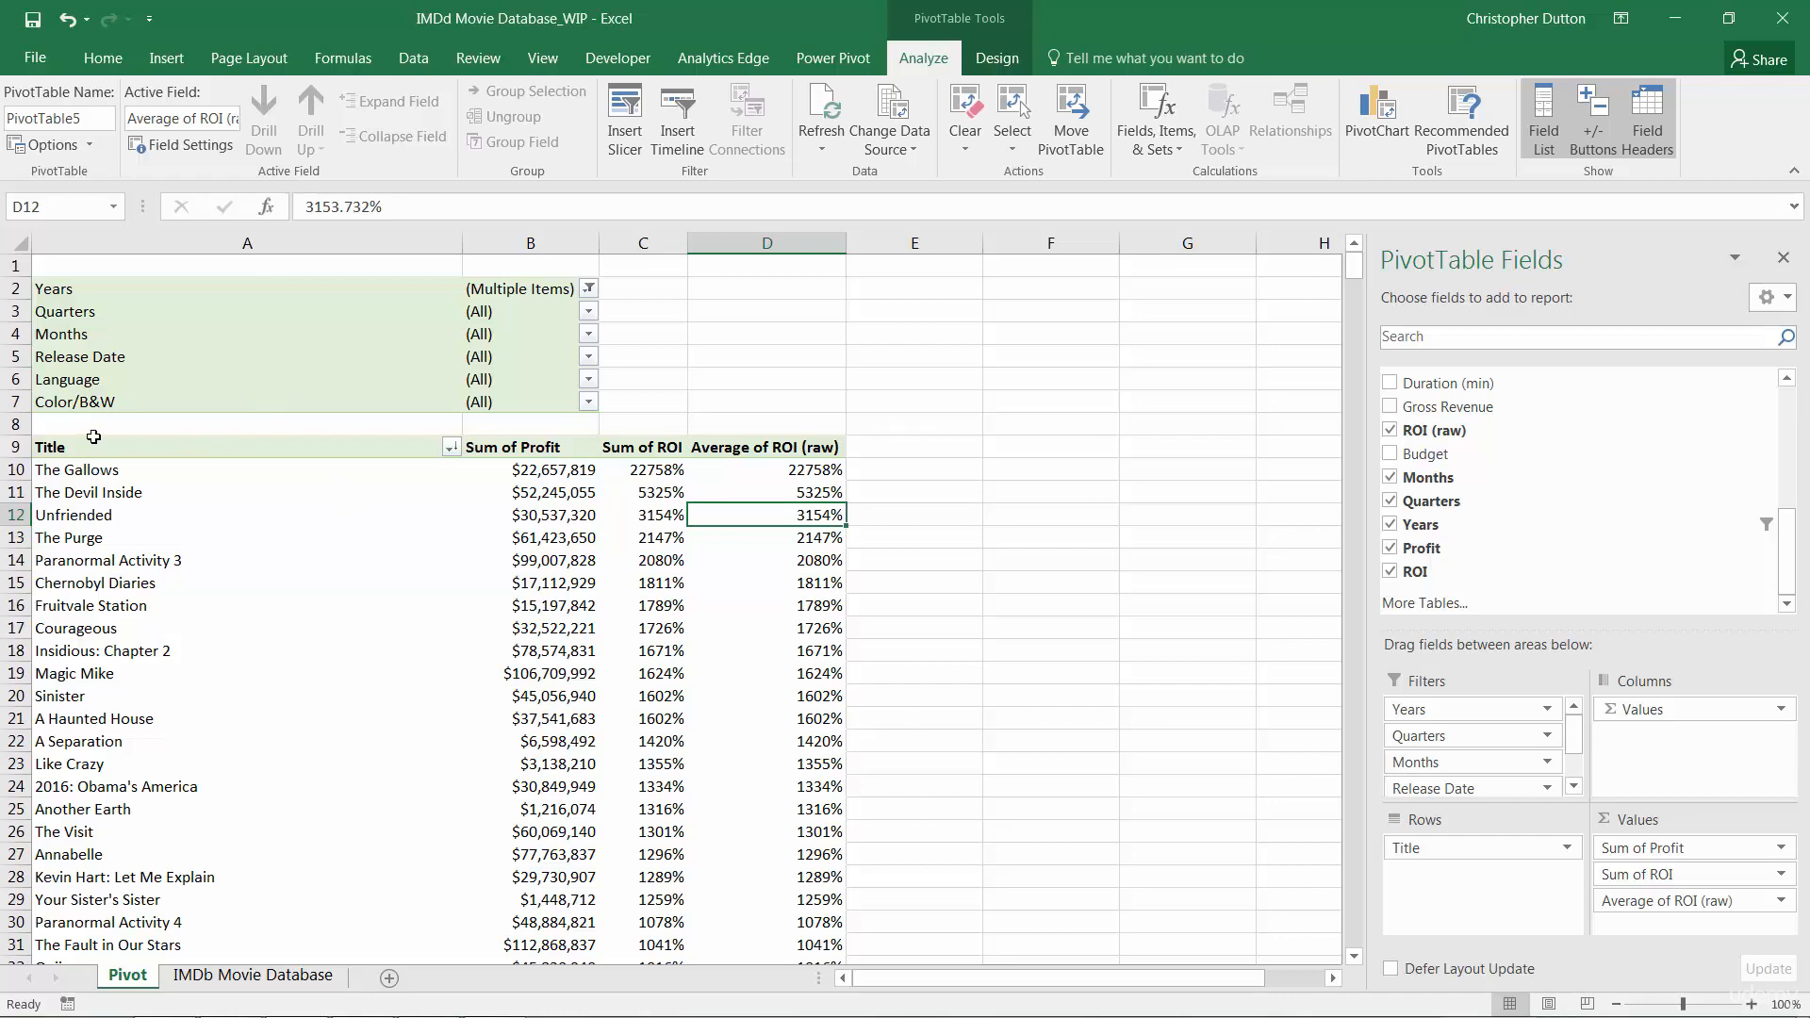
left_click_drag(88, 470, 89, 852)
left_click(155, 471)
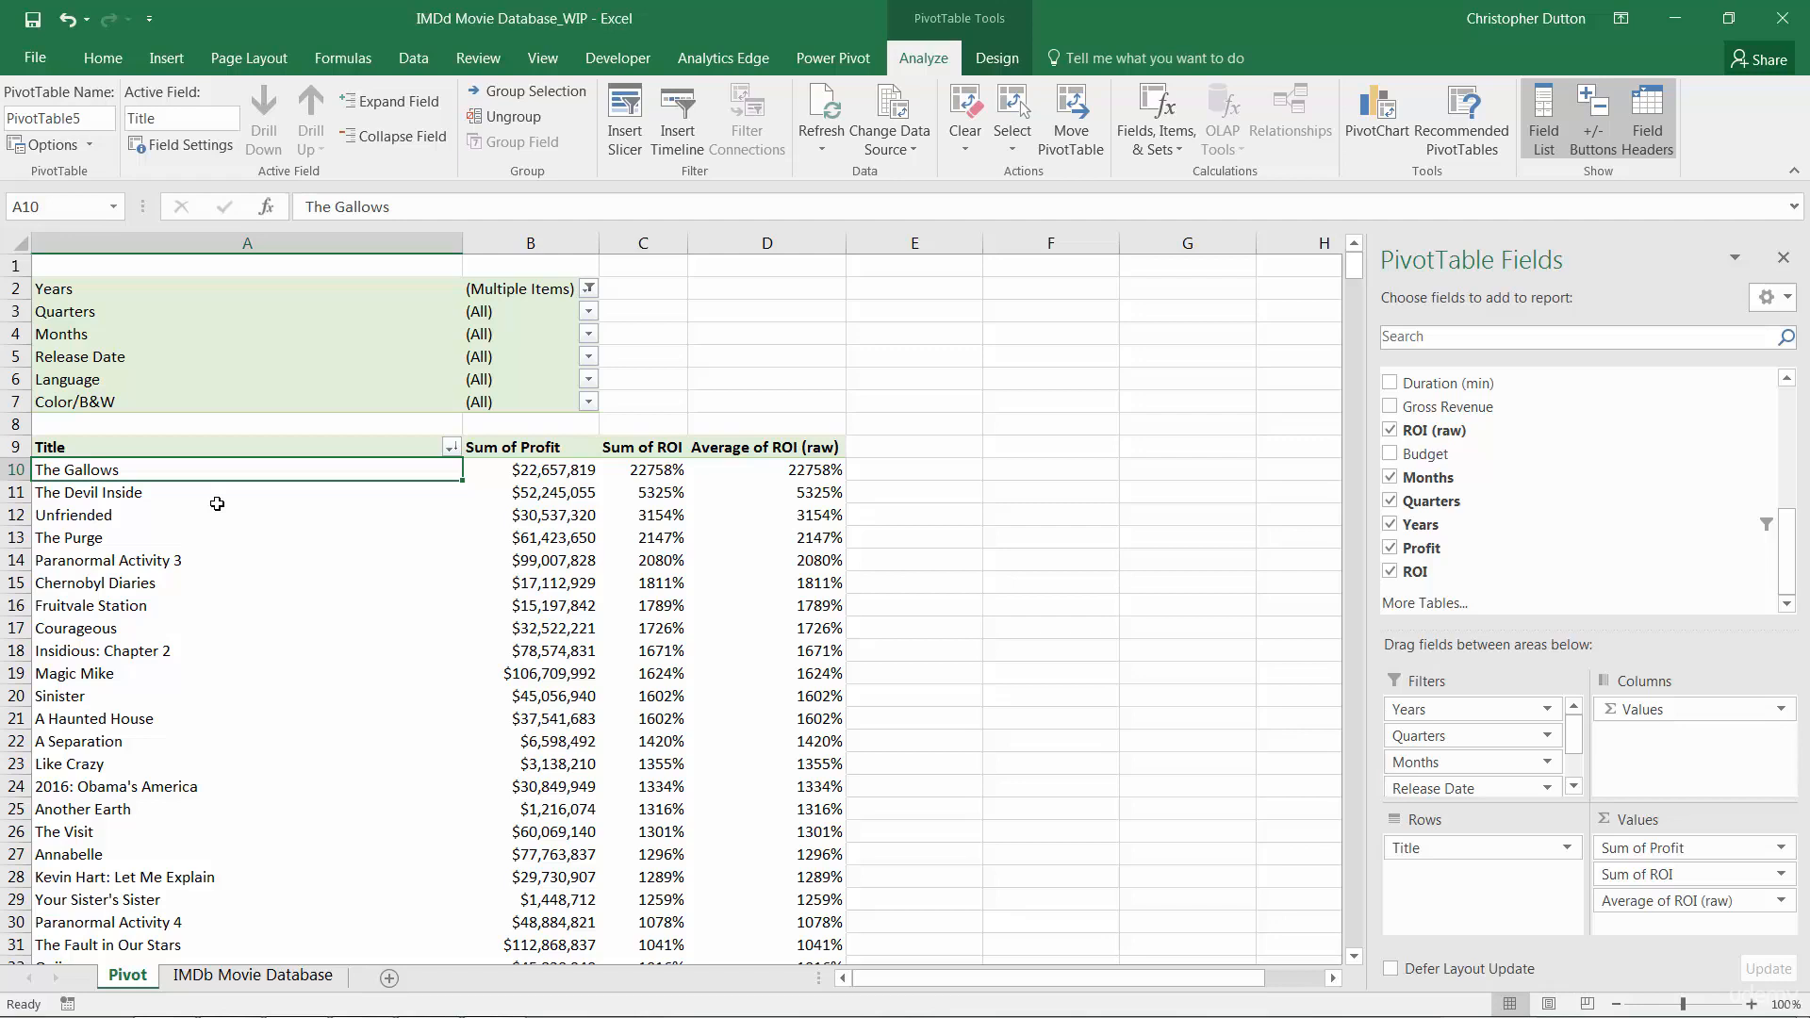
left_click(801, 472)
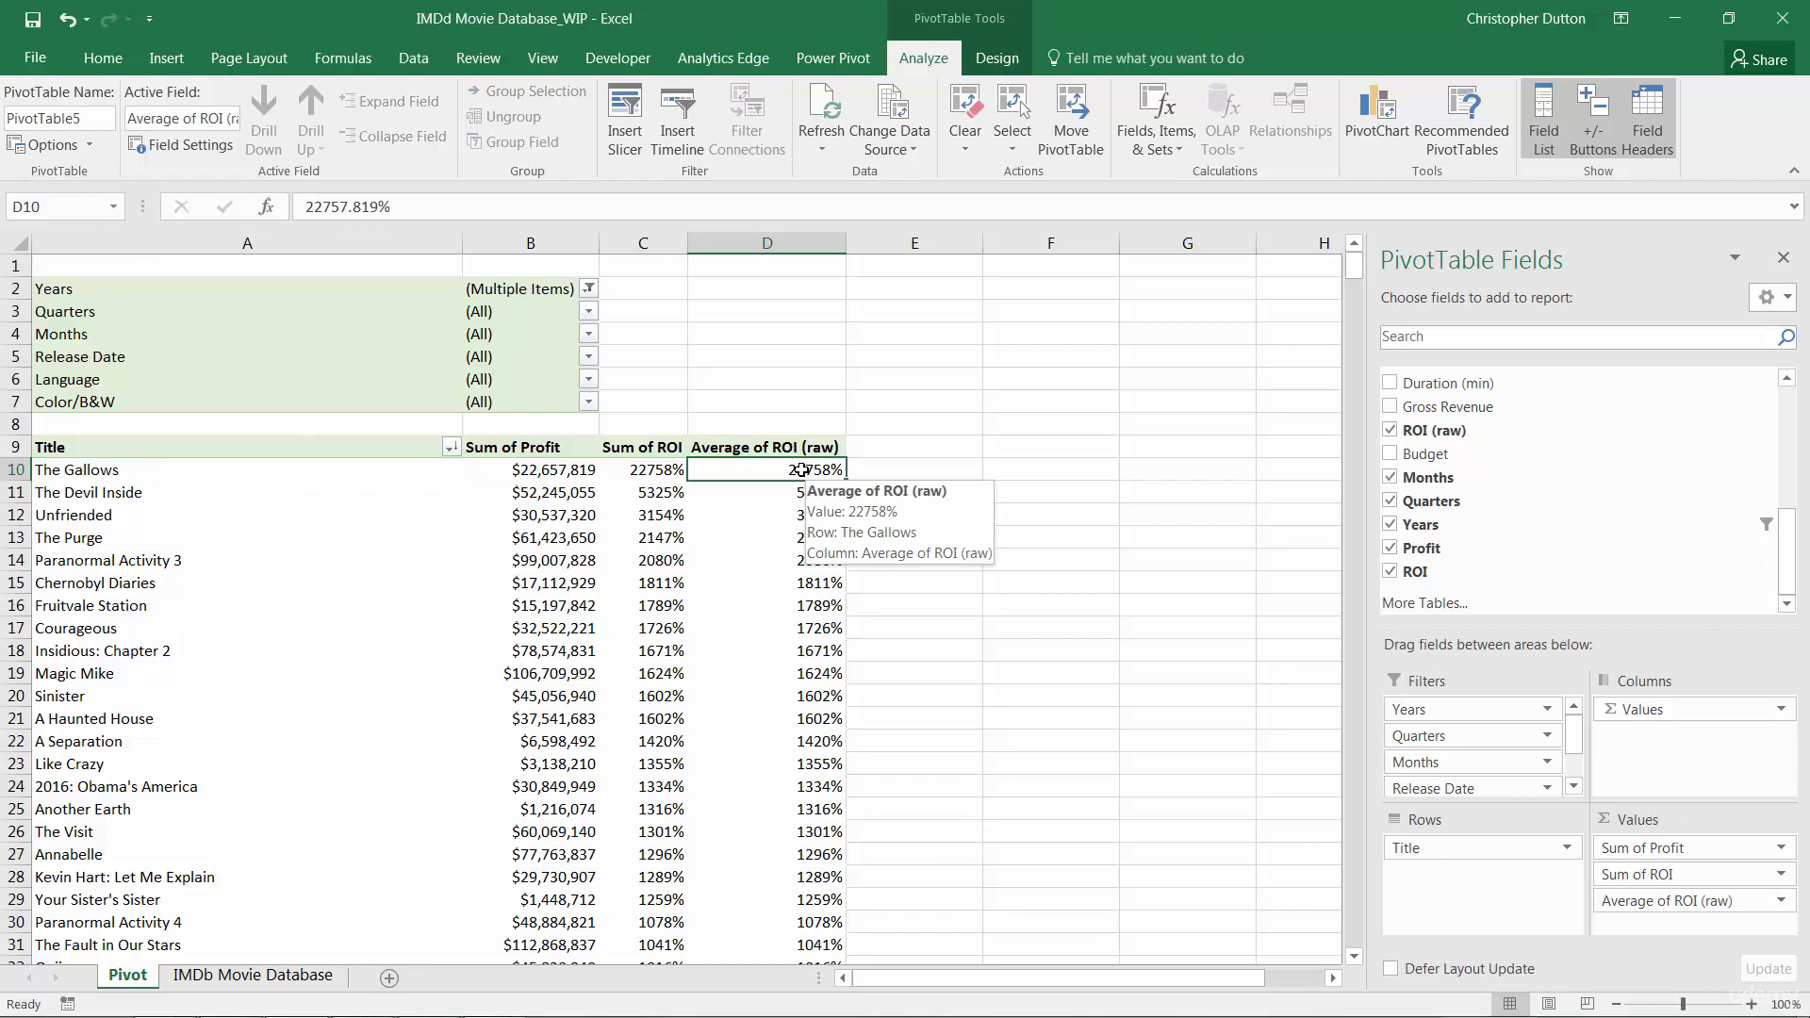
left_click(138, 470)
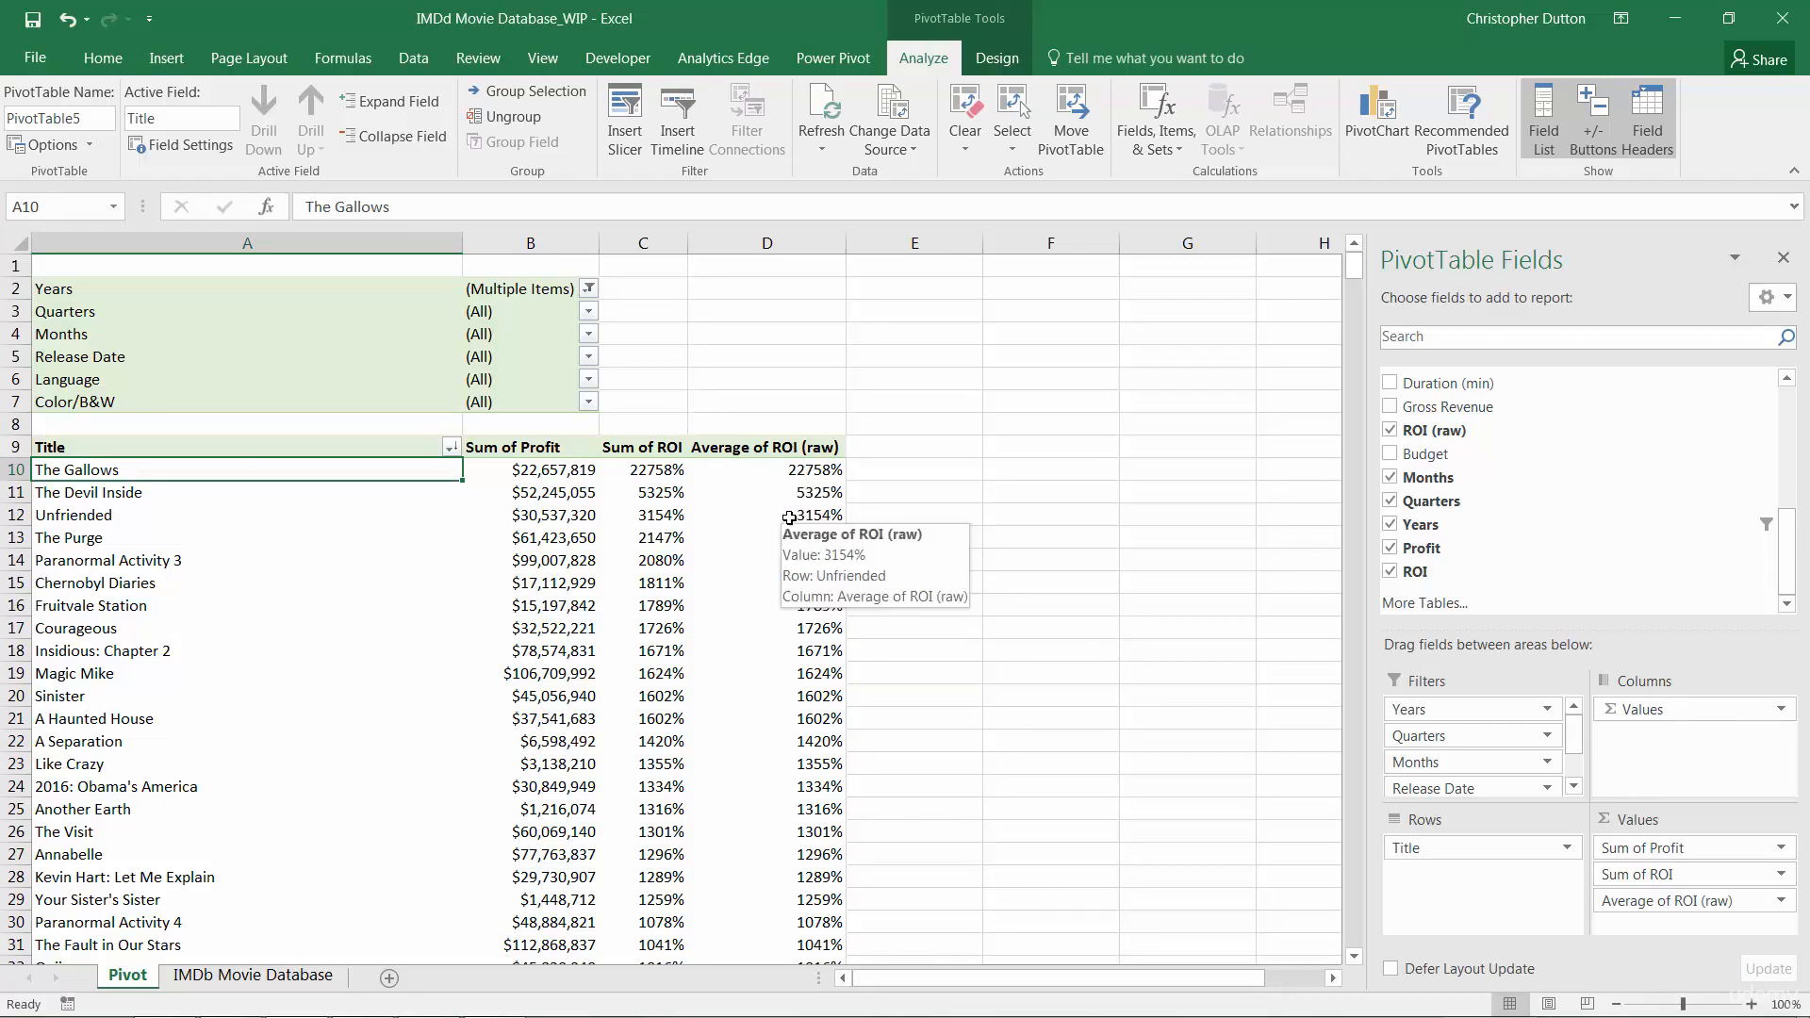
left_click(789, 470)
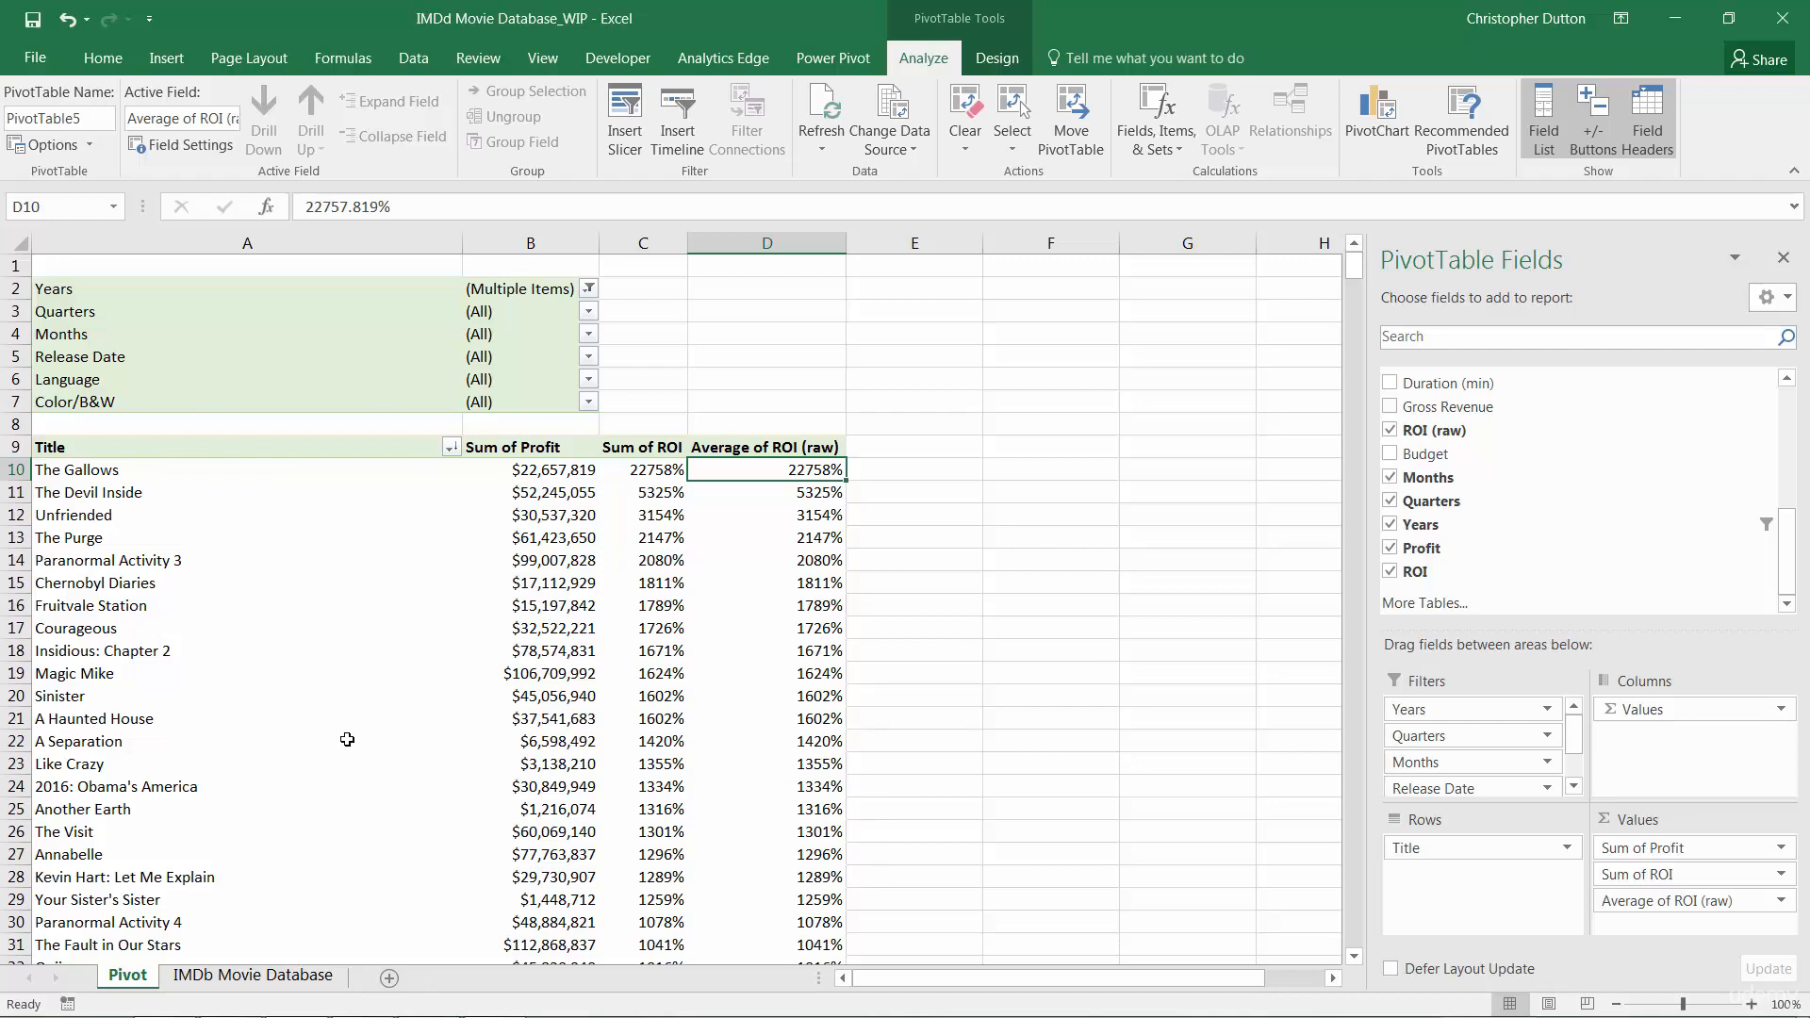
Step: Replace Title with Country as the pivot table's row field
left_click_drag(1424, 848, 1697, 537)
scroll(1734, 452, "up", 5)
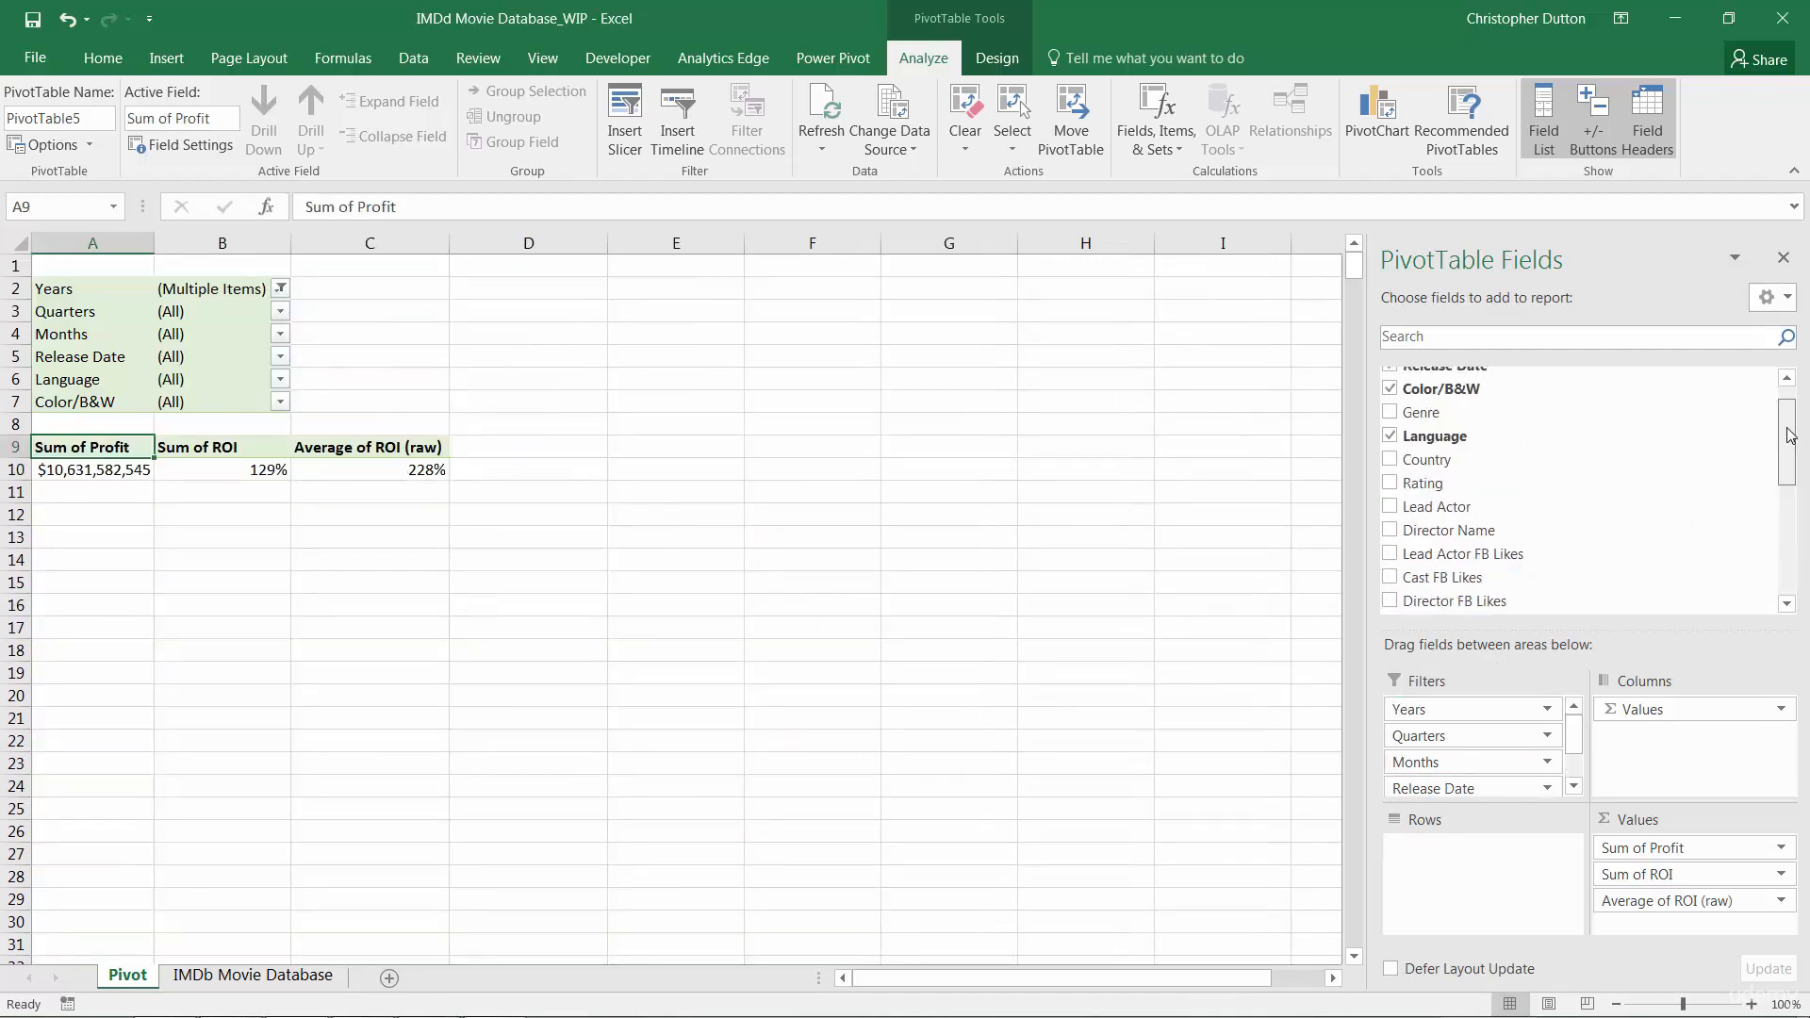
left_click_drag(1428, 496, 1494, 894)
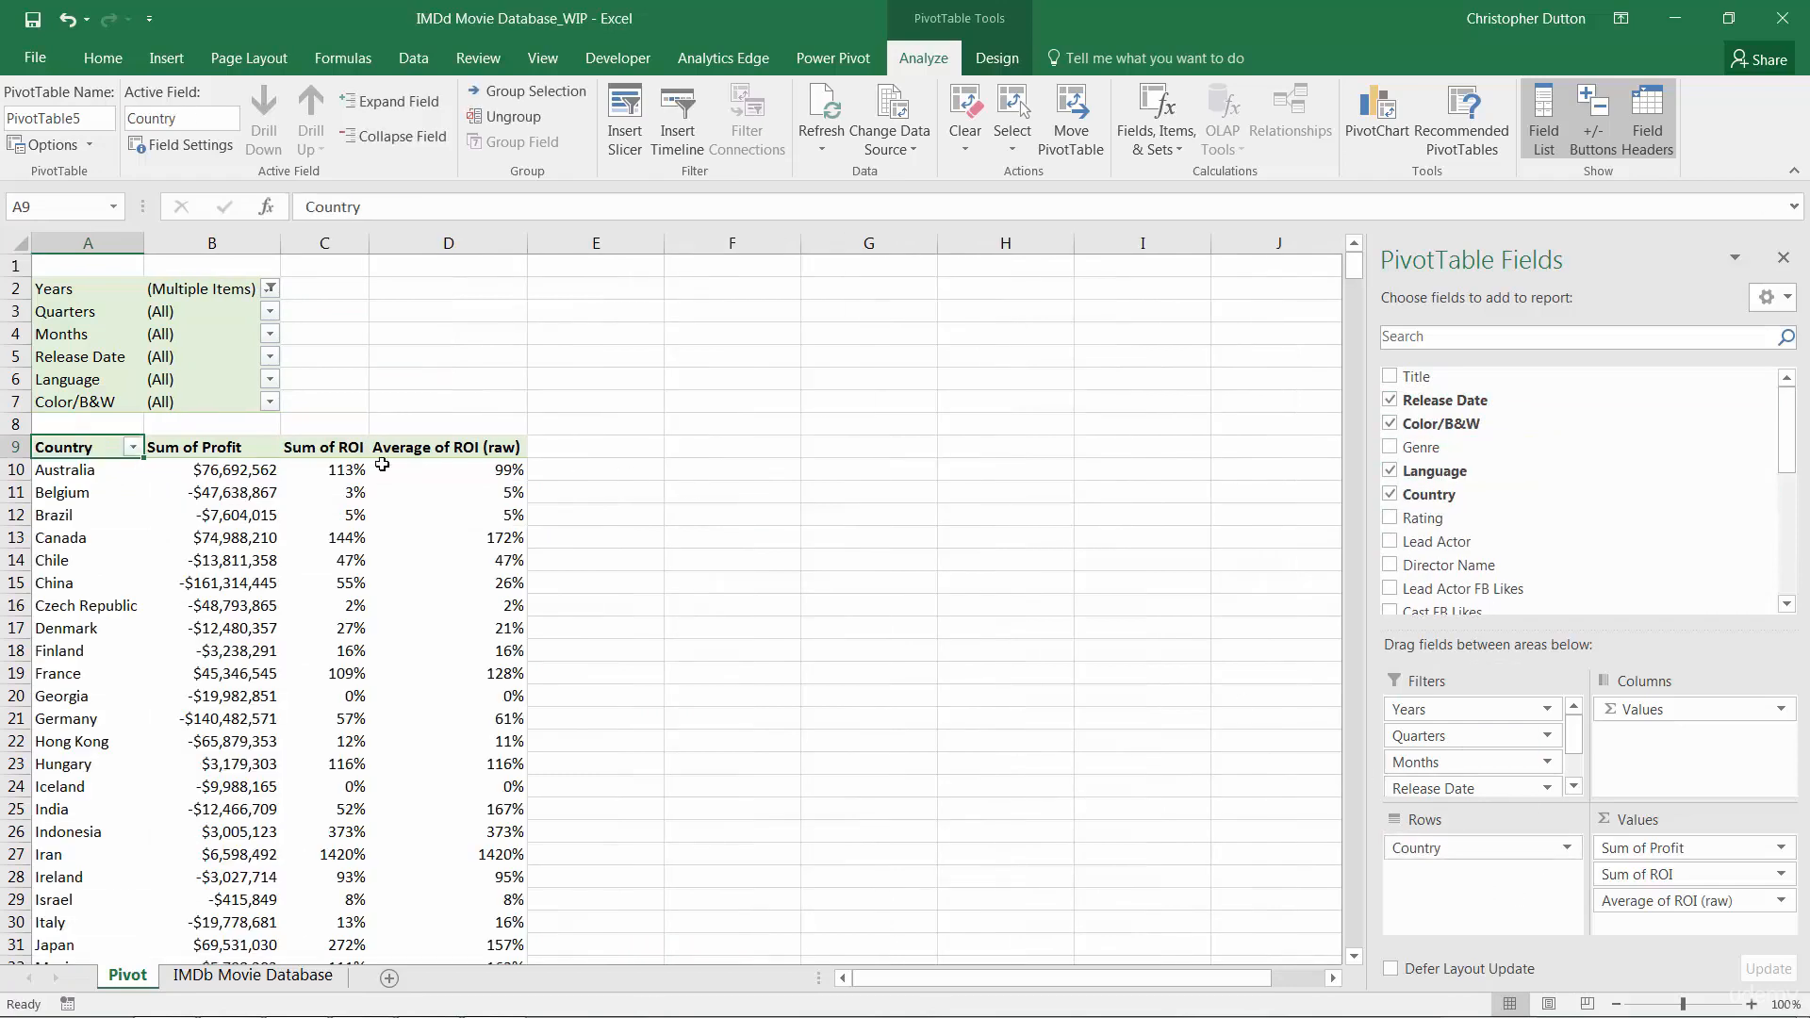
Step: Compare the Sum of ROI and Average of ROI (raw) values for Australia and Canada in the pivot table
left_click_drag(330, 468, 517, 469)
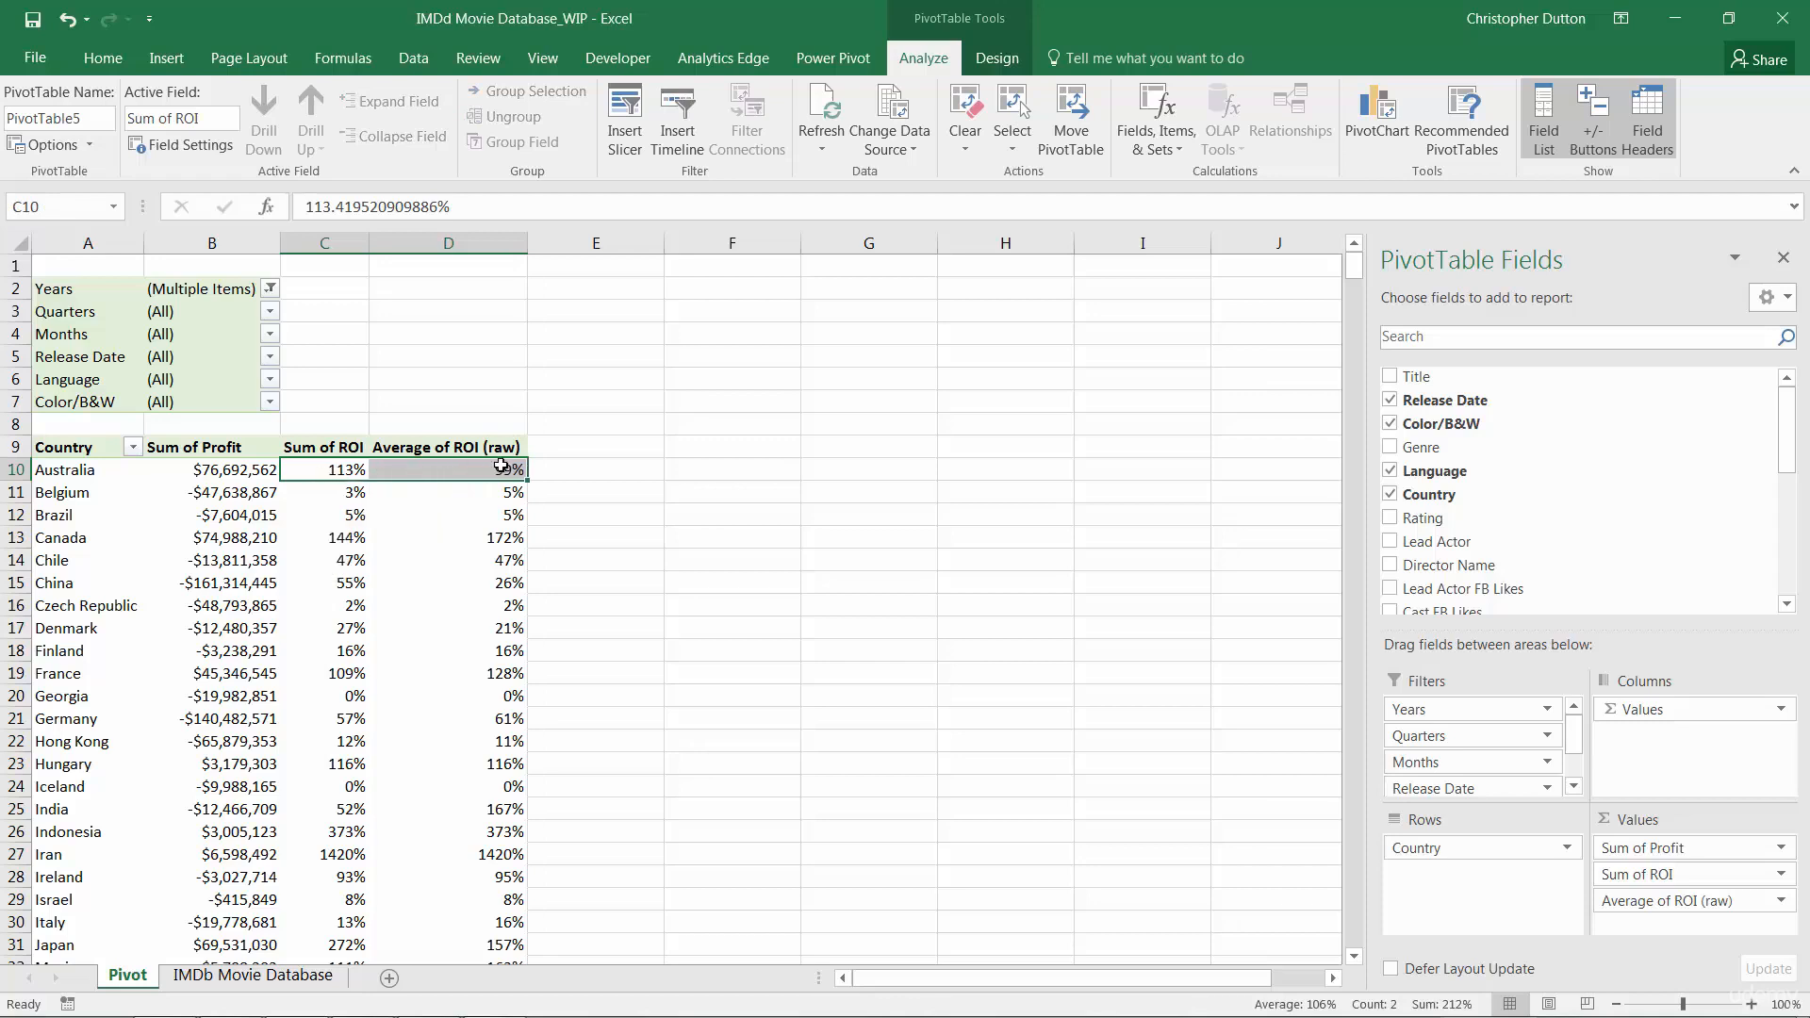
left_click(351, 534)
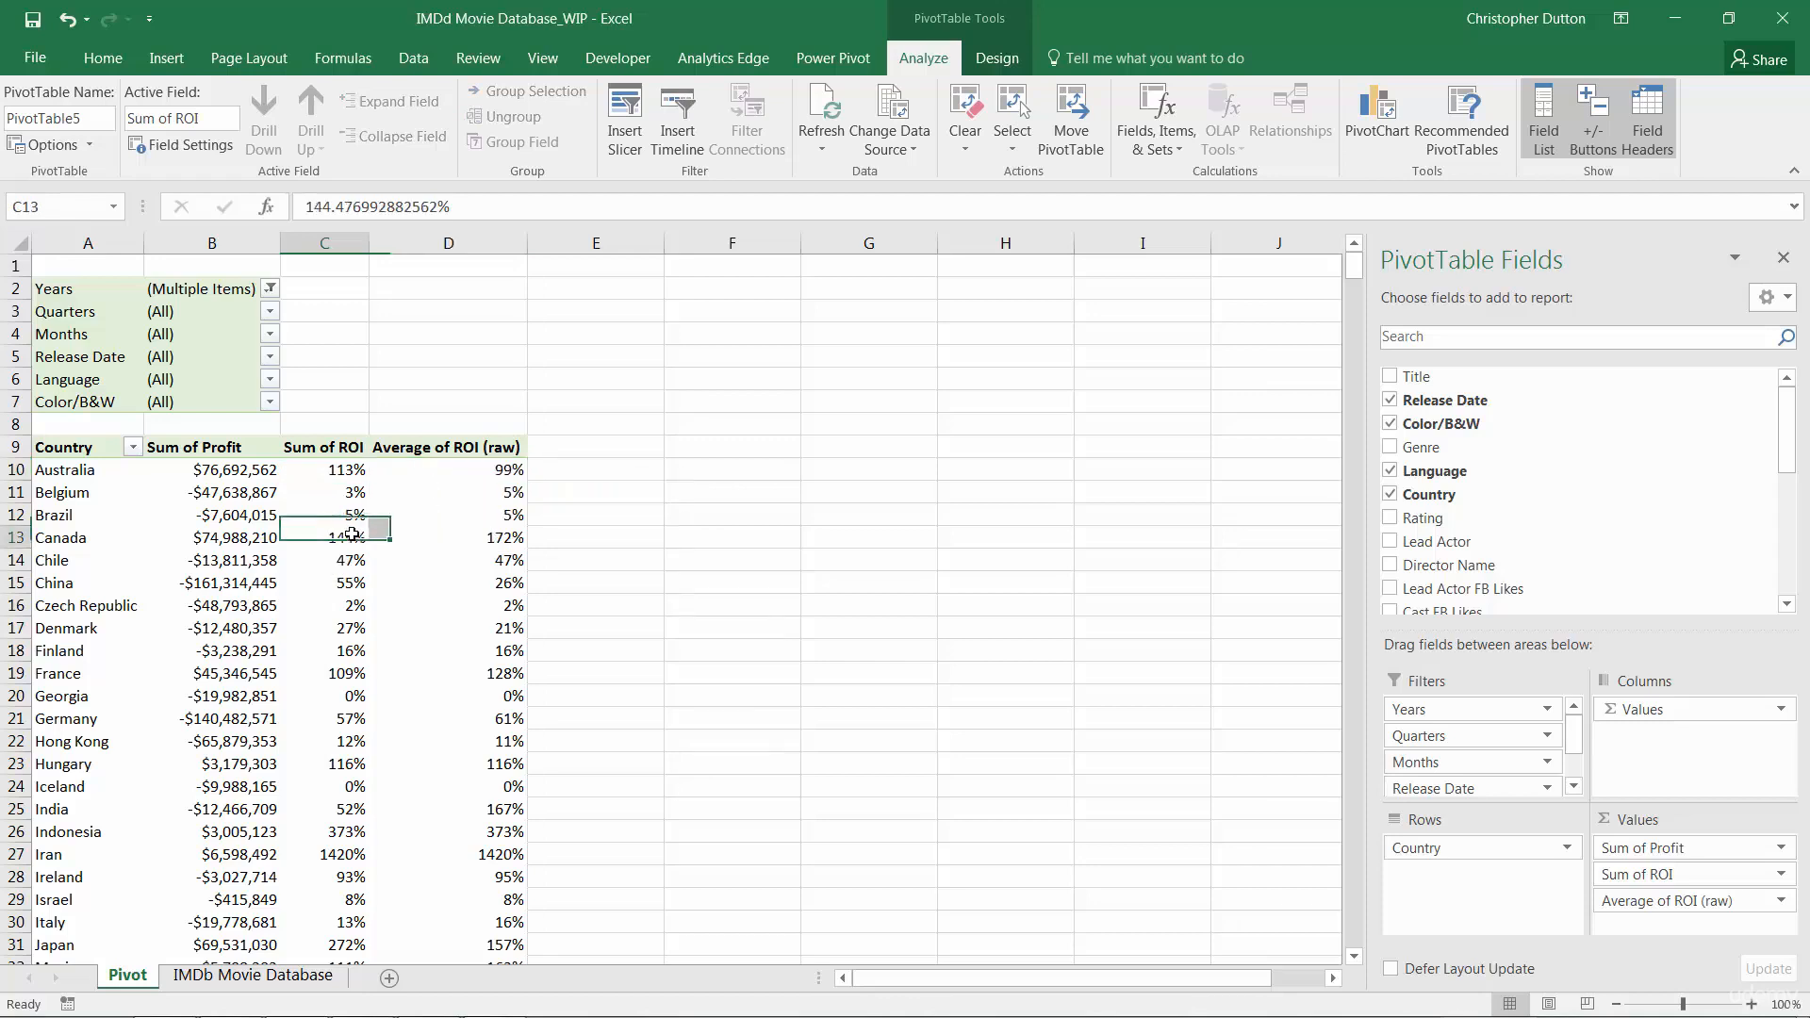
left_click(498, 537)
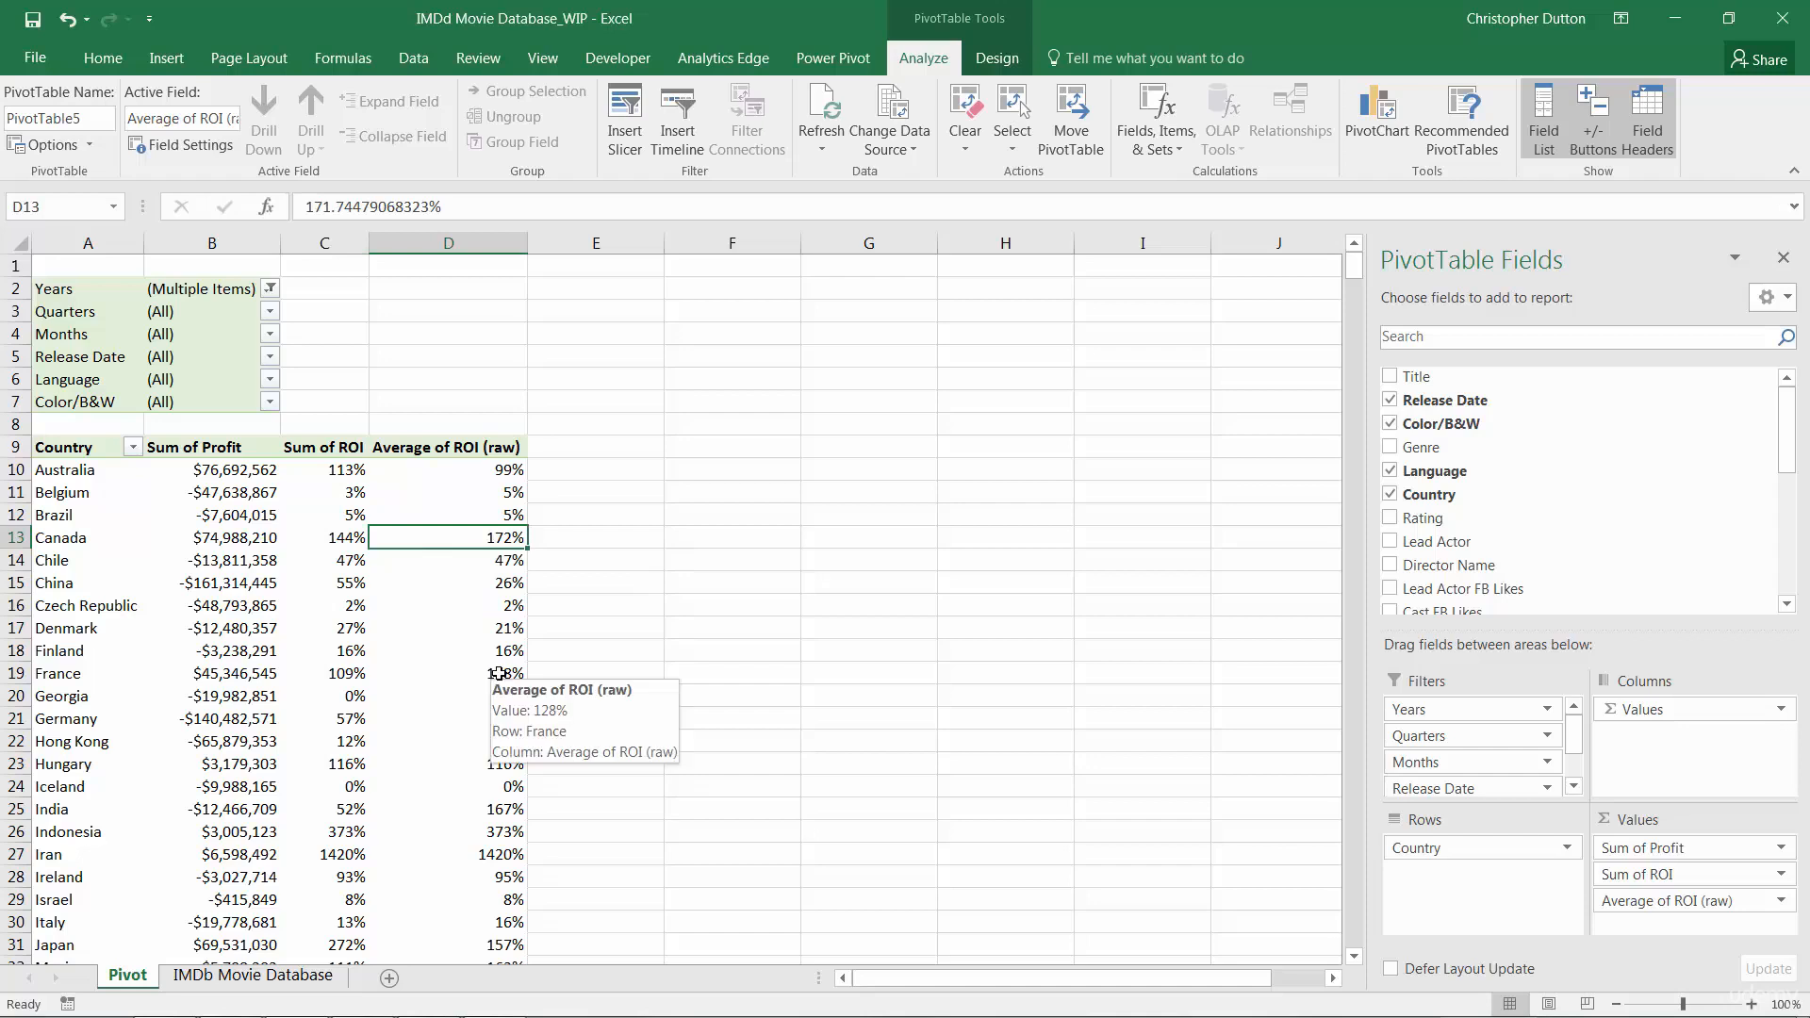
left_click(484, 444)
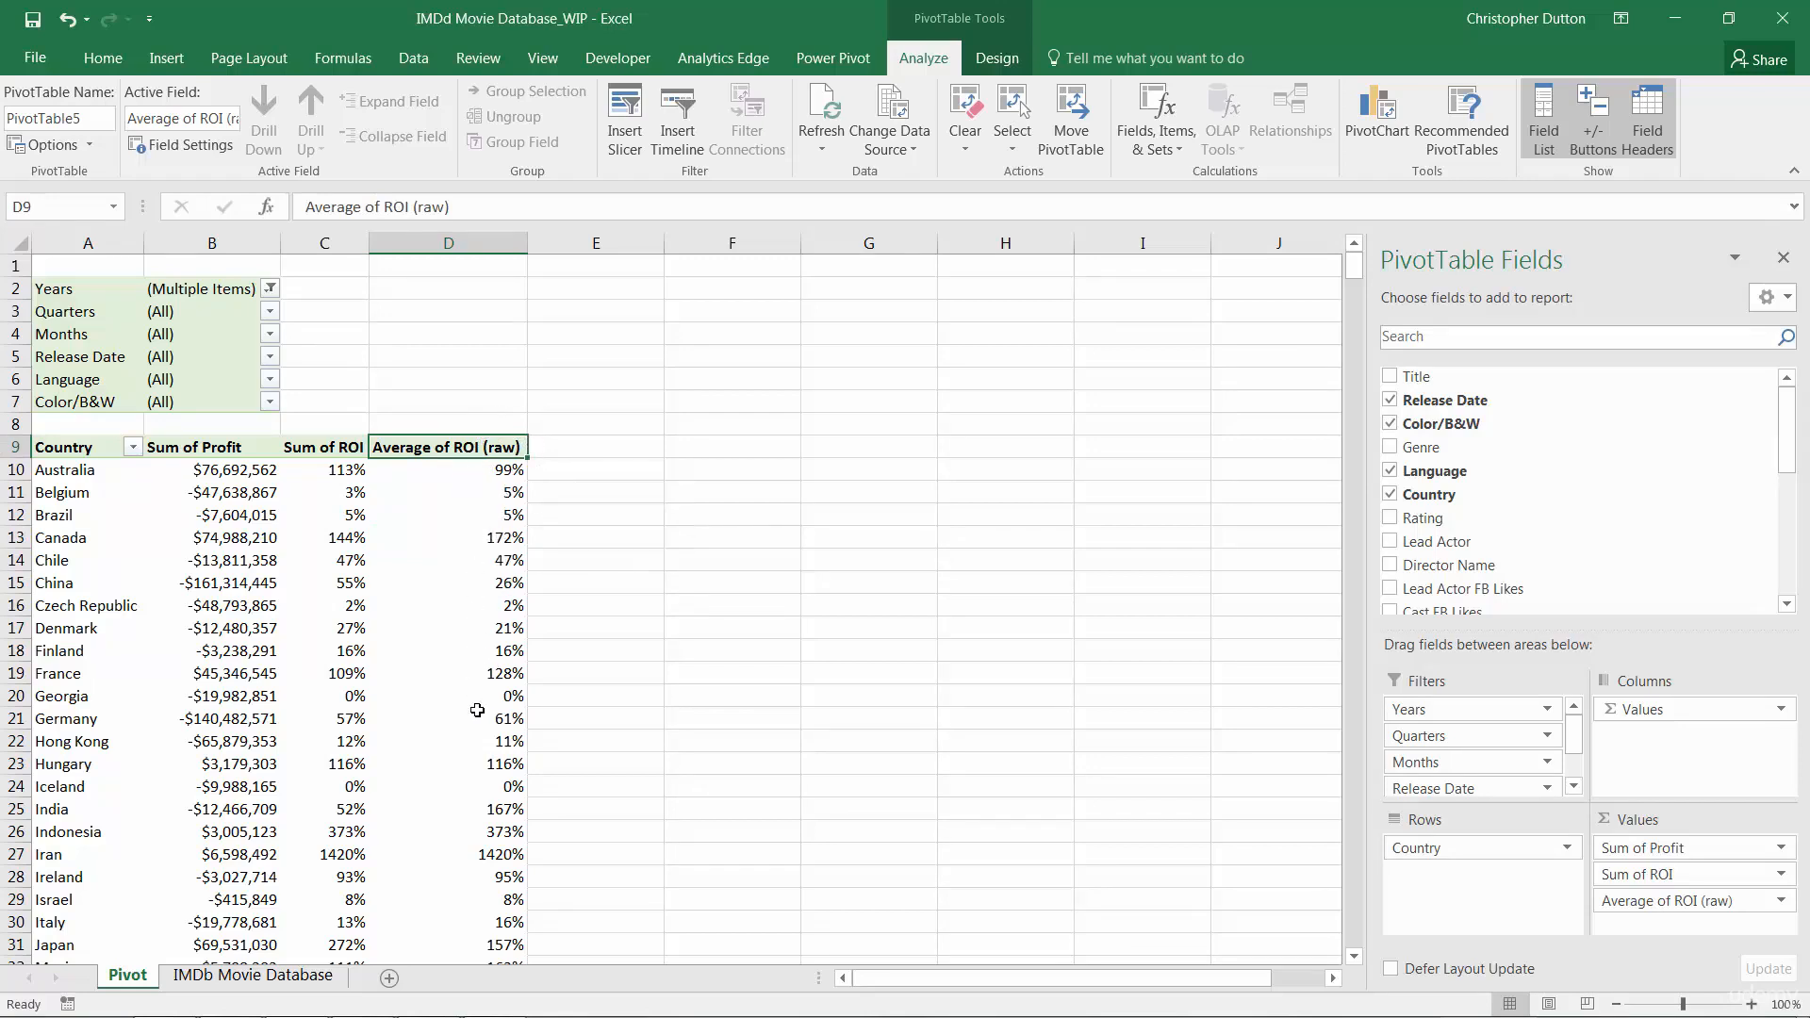
left_click(72, 476)
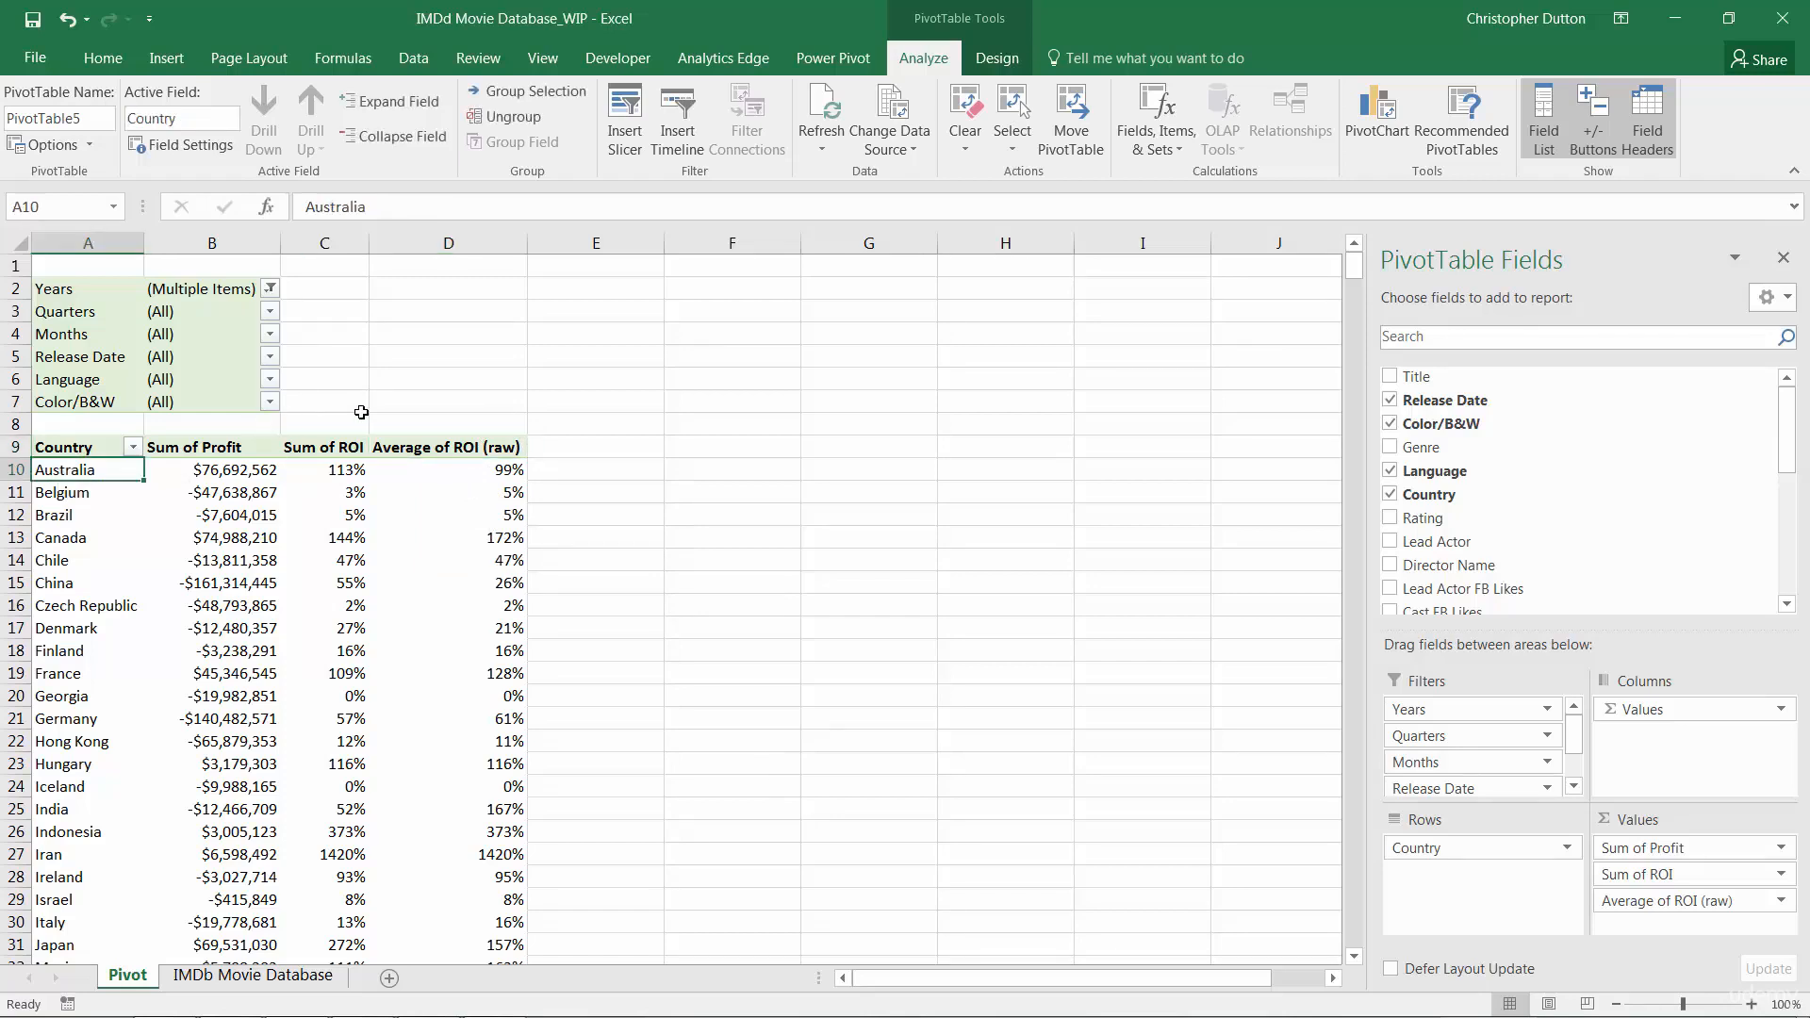
left_click(343, 473)
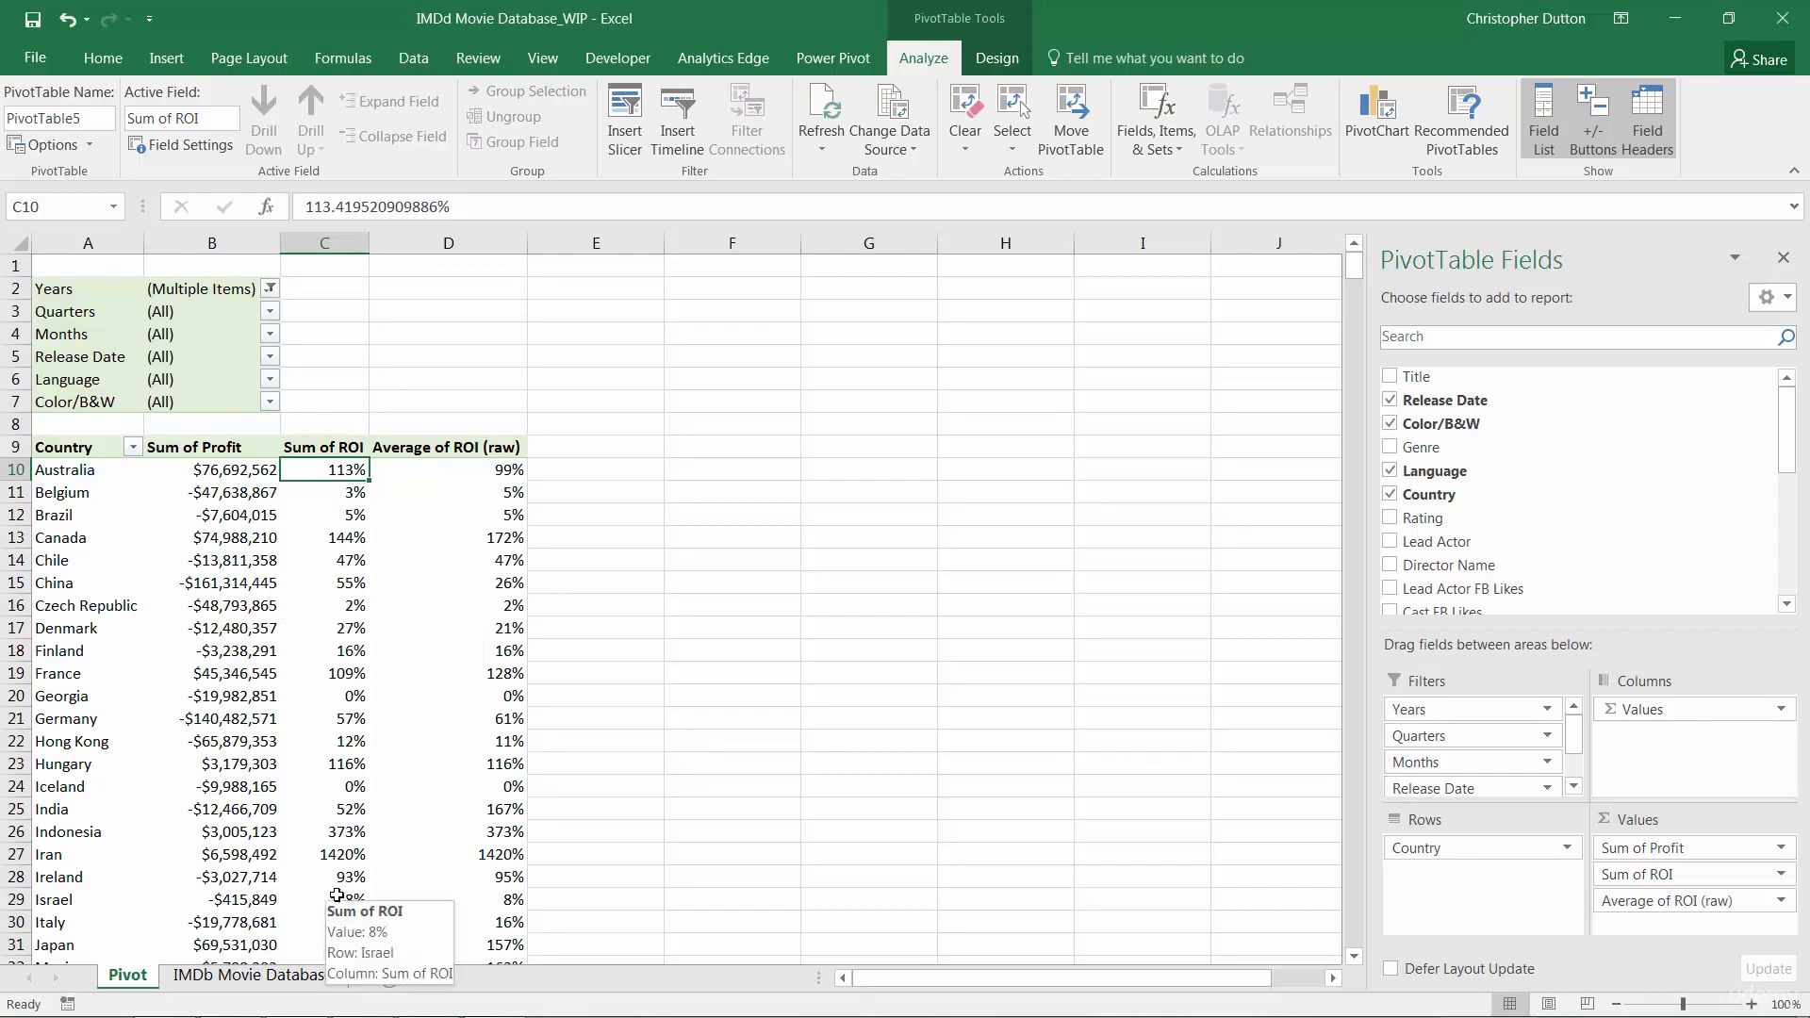
Step: Compare the Sum of ROI and Average of ROI (raw) values for Indonesia, Iran and USA
scroll(470, 723, "down", 2)
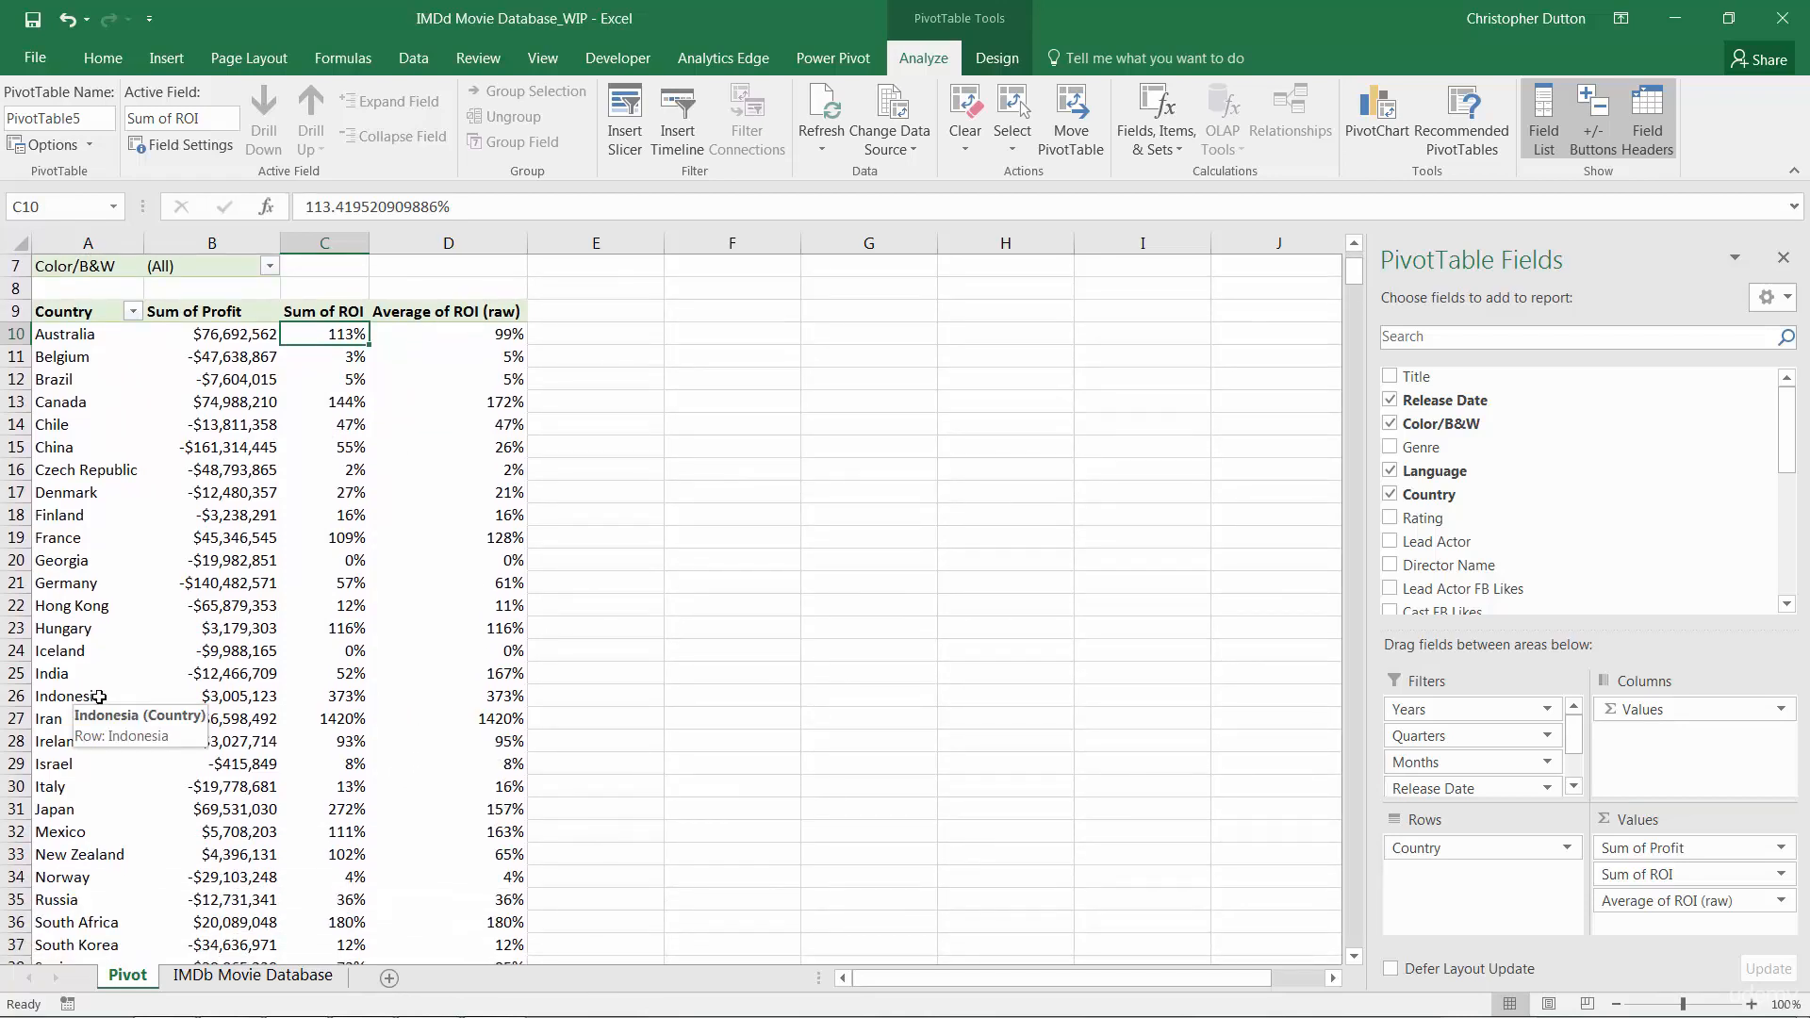
mouse_move(502, 690)
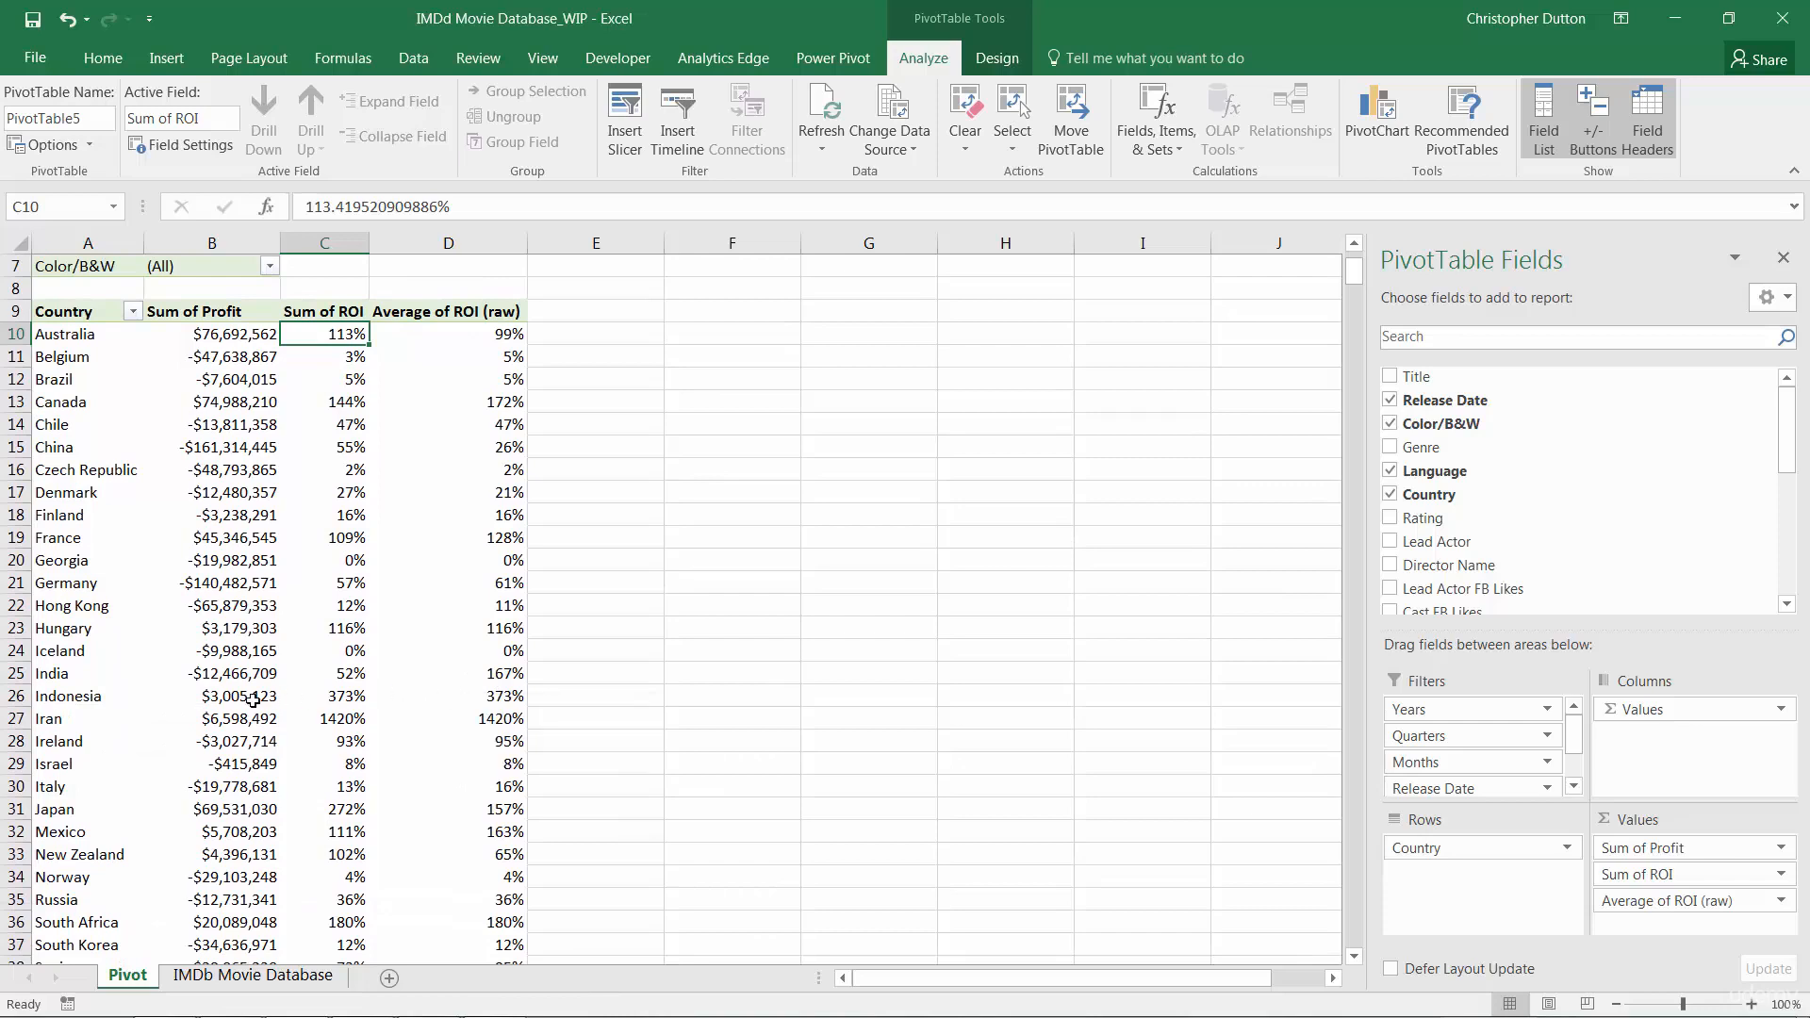
left_click_drag(339, 696, 452, 699)
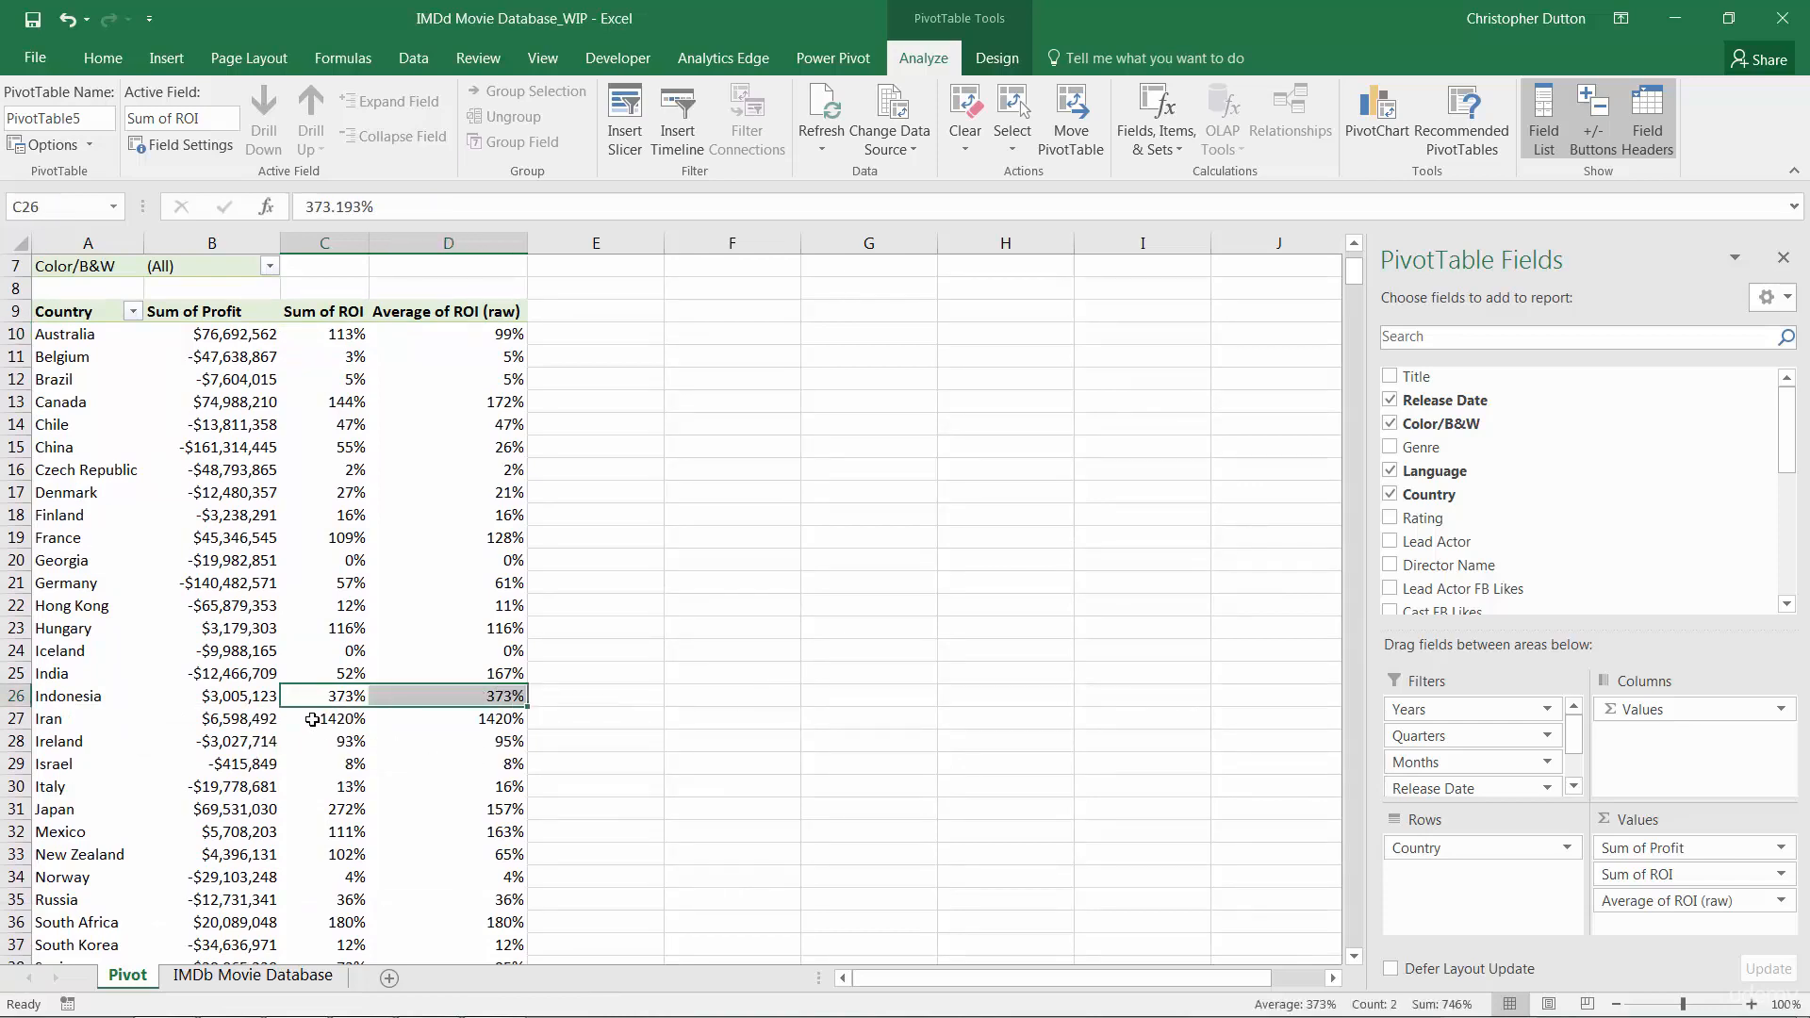
left_click_drag(320, 721, 448, 716)
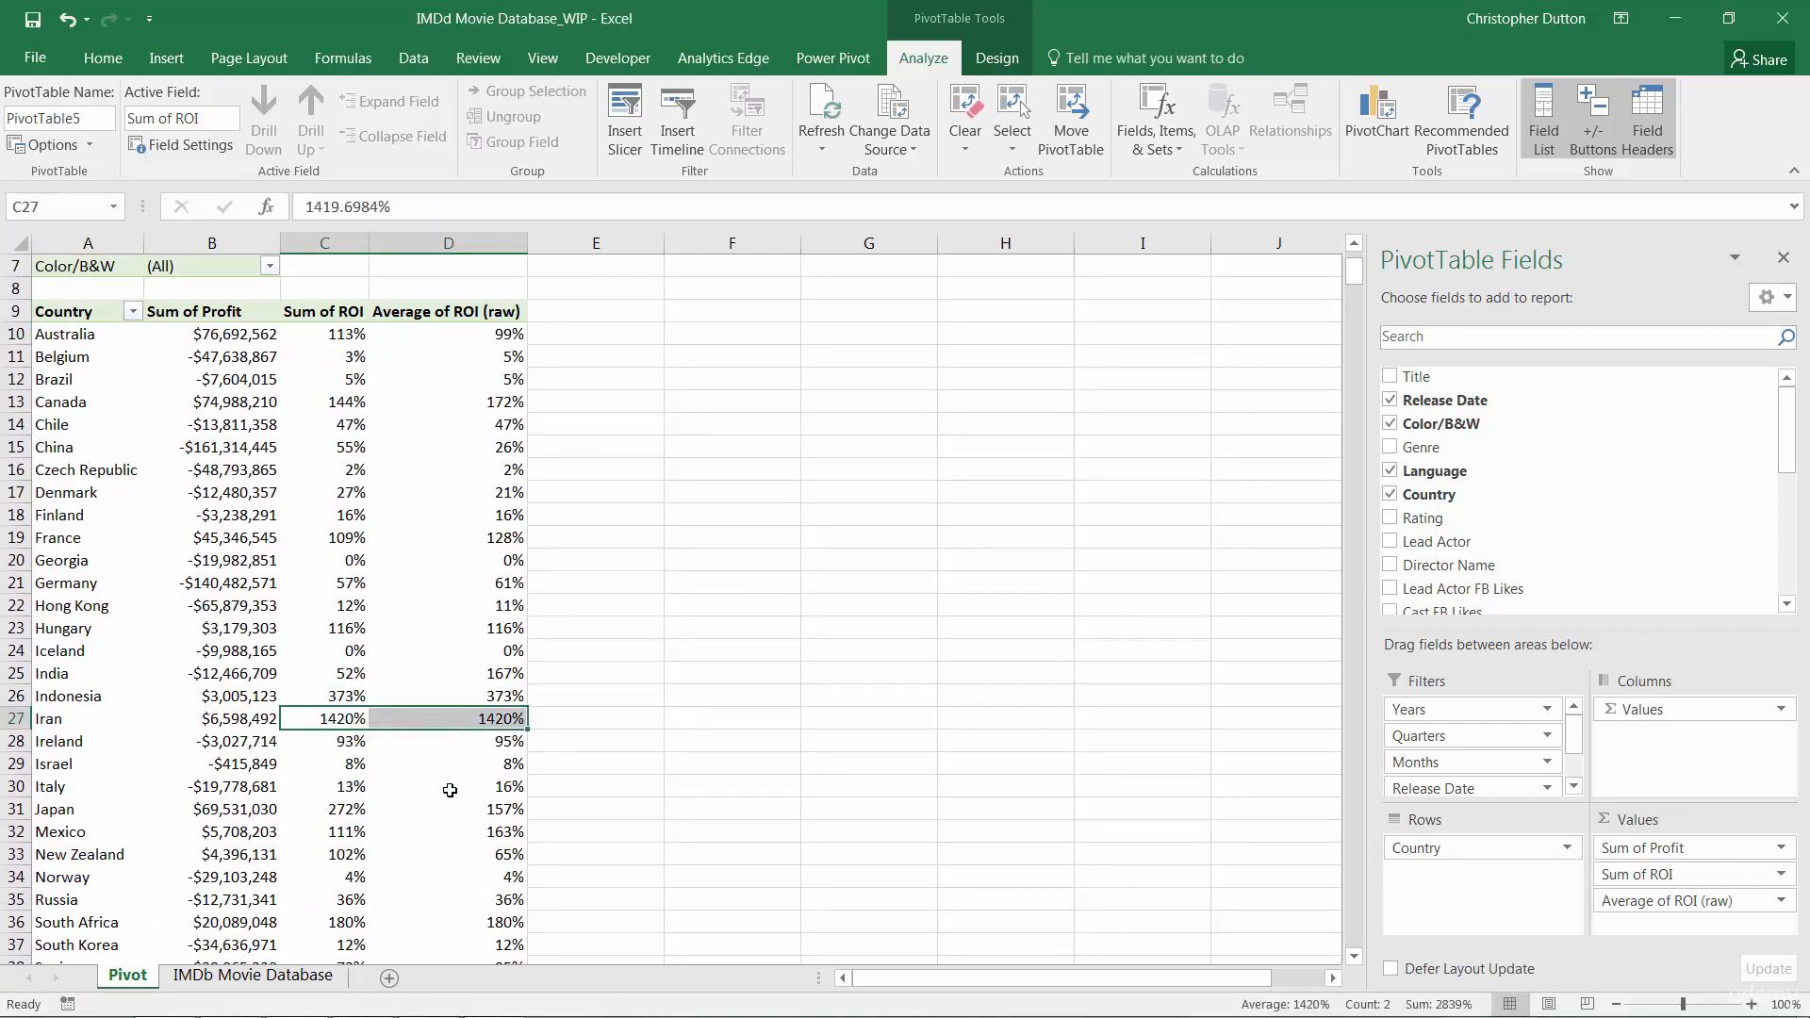
scroll(449, 790, "down", 3)
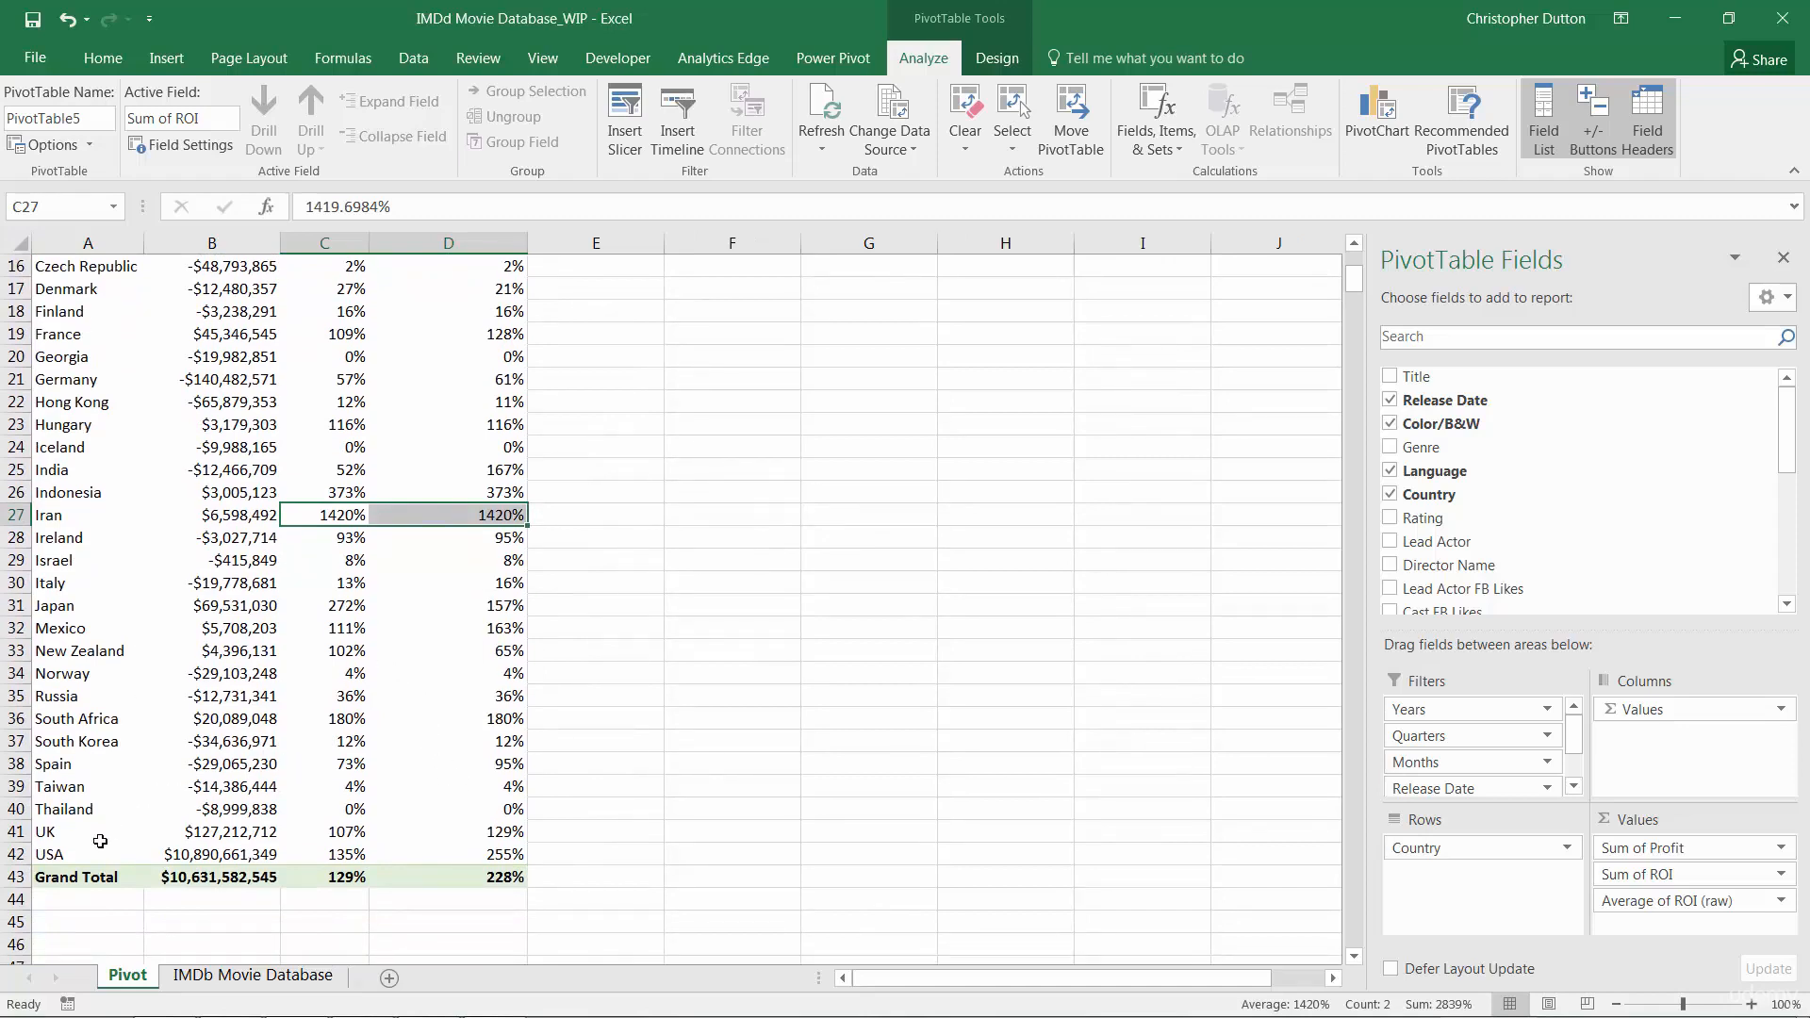
left_click_drag(326, 854, 468, 851)
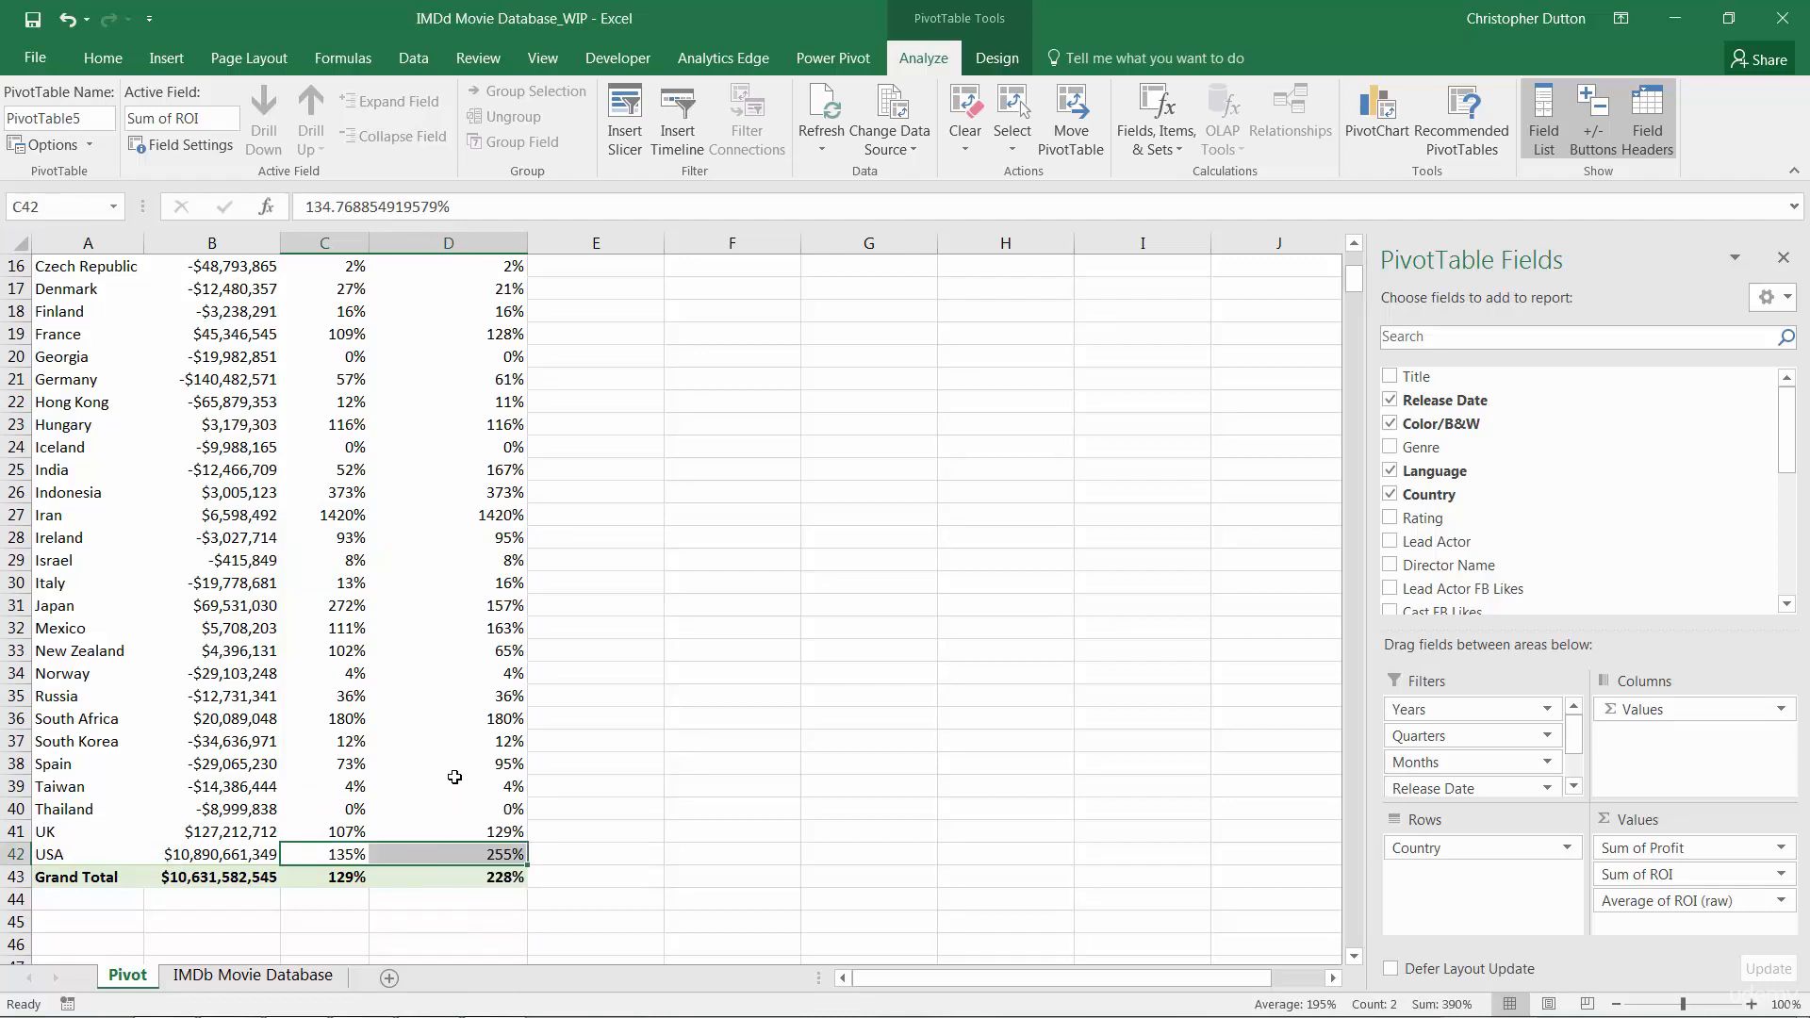
left_click(450, 743)
scroll(449, 716, "up", 5)
scroll(440, 687, "up", 1)
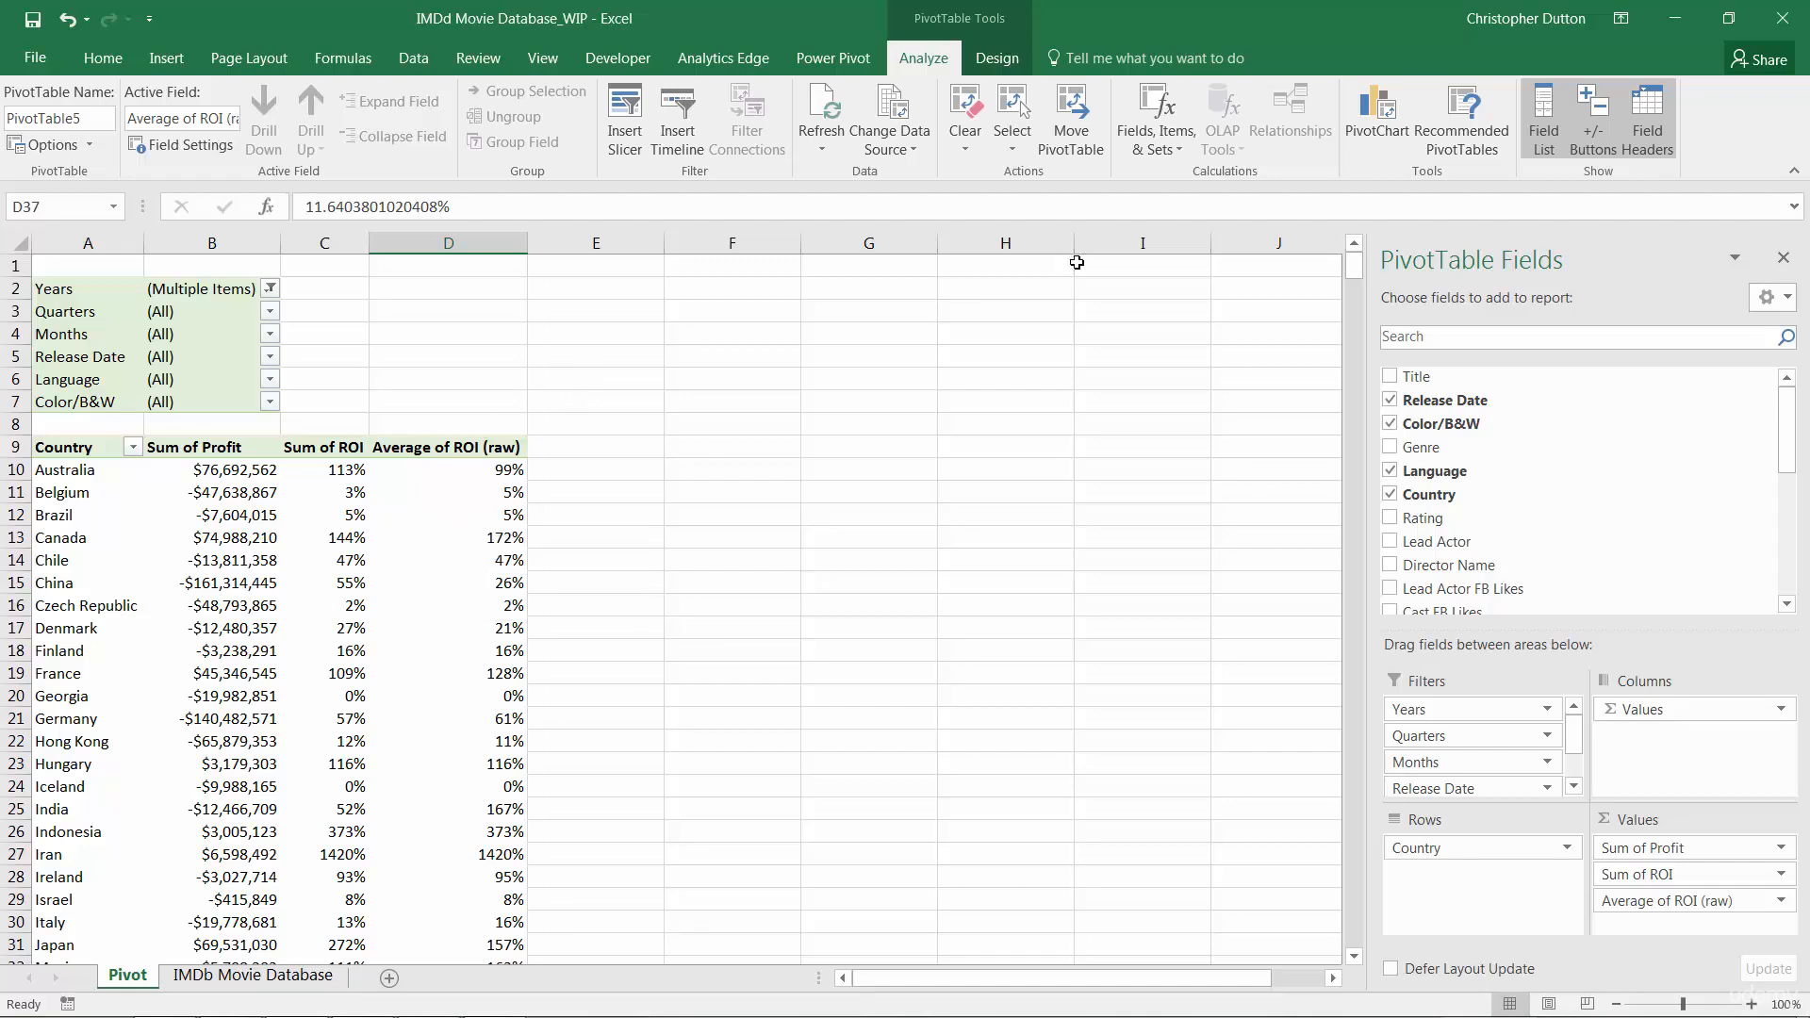
left_click(1158, 139)
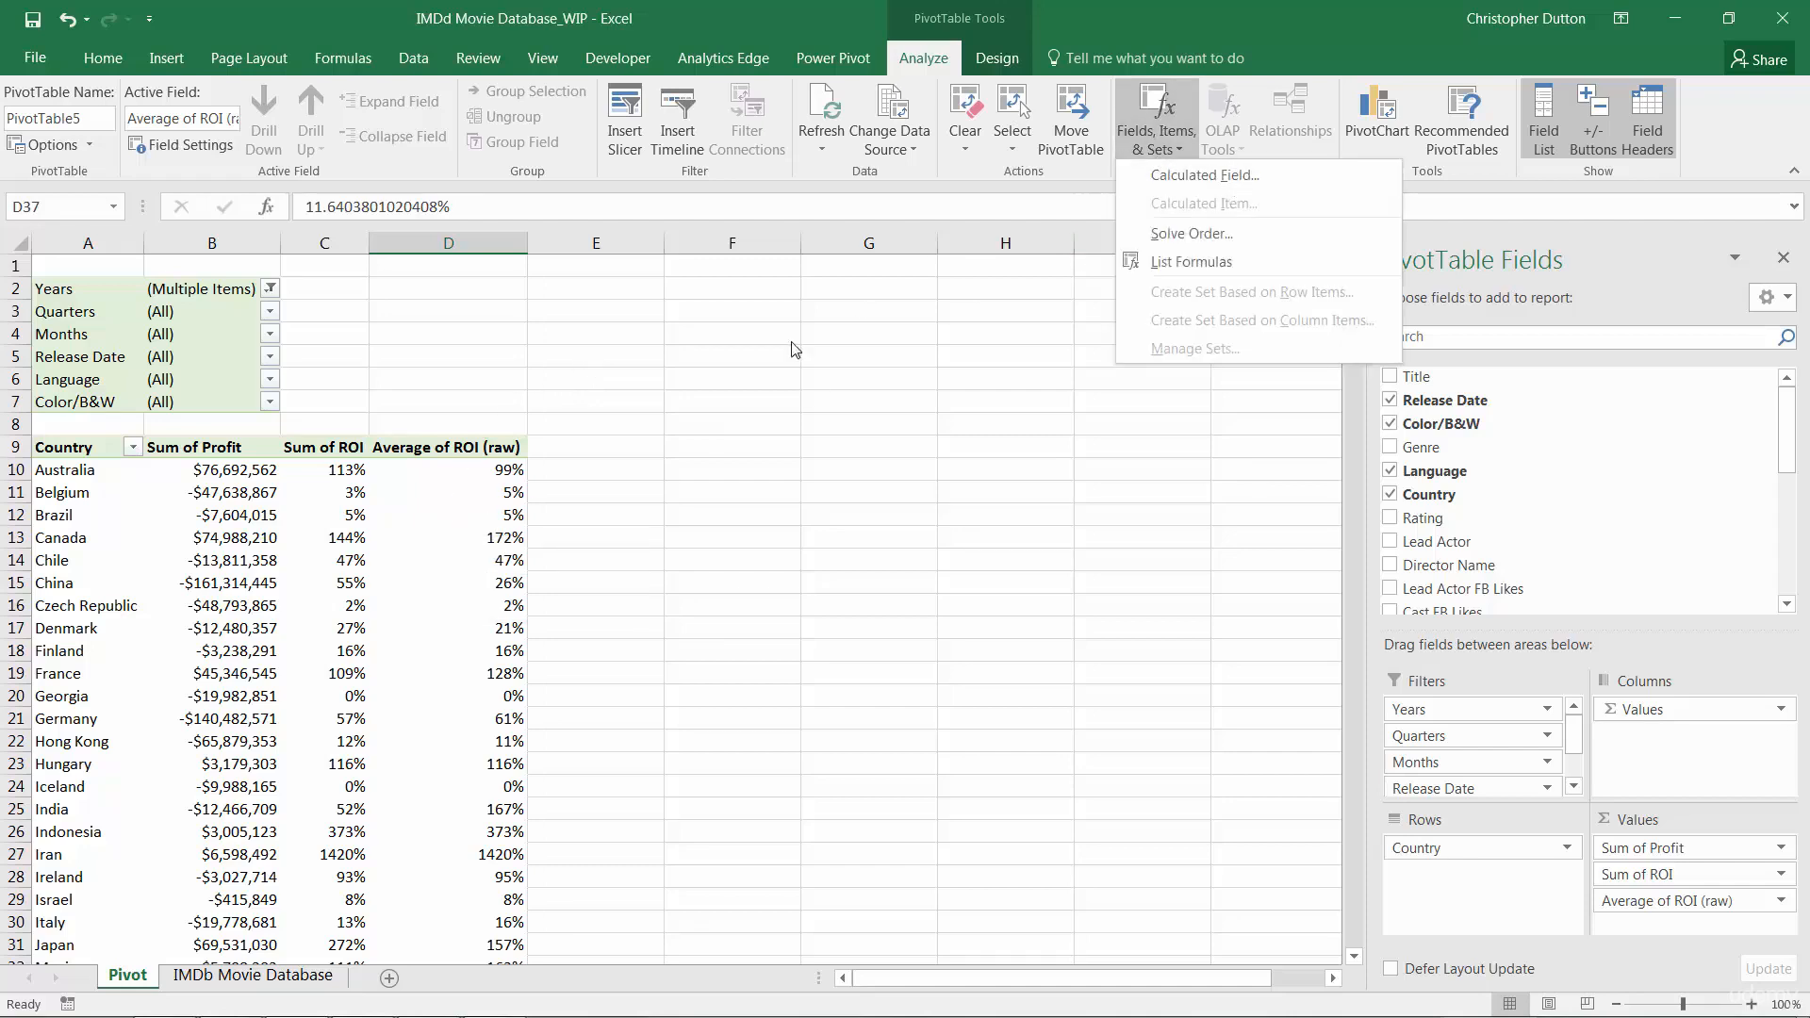
left_click(602, 516)
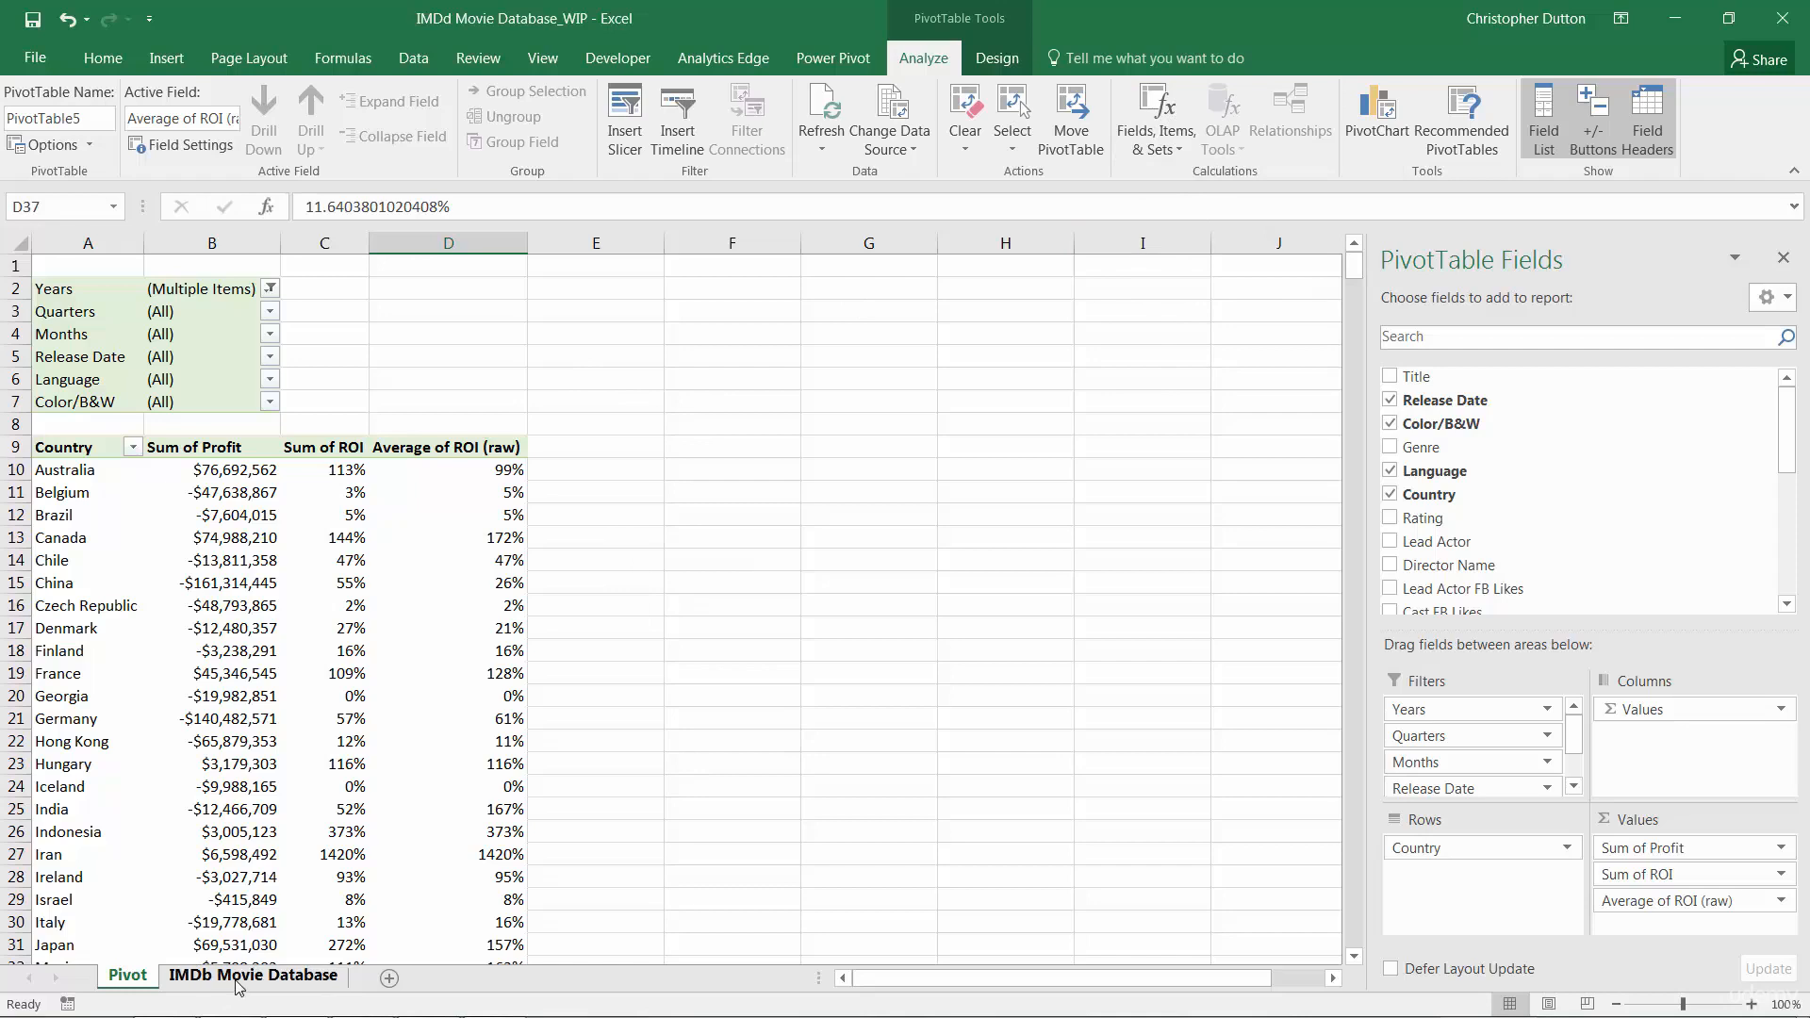
Step: Delete the ROI (raw) column from the IMDb Movie Database sheet
left_click(204, 977)
right_click(1368, 235)
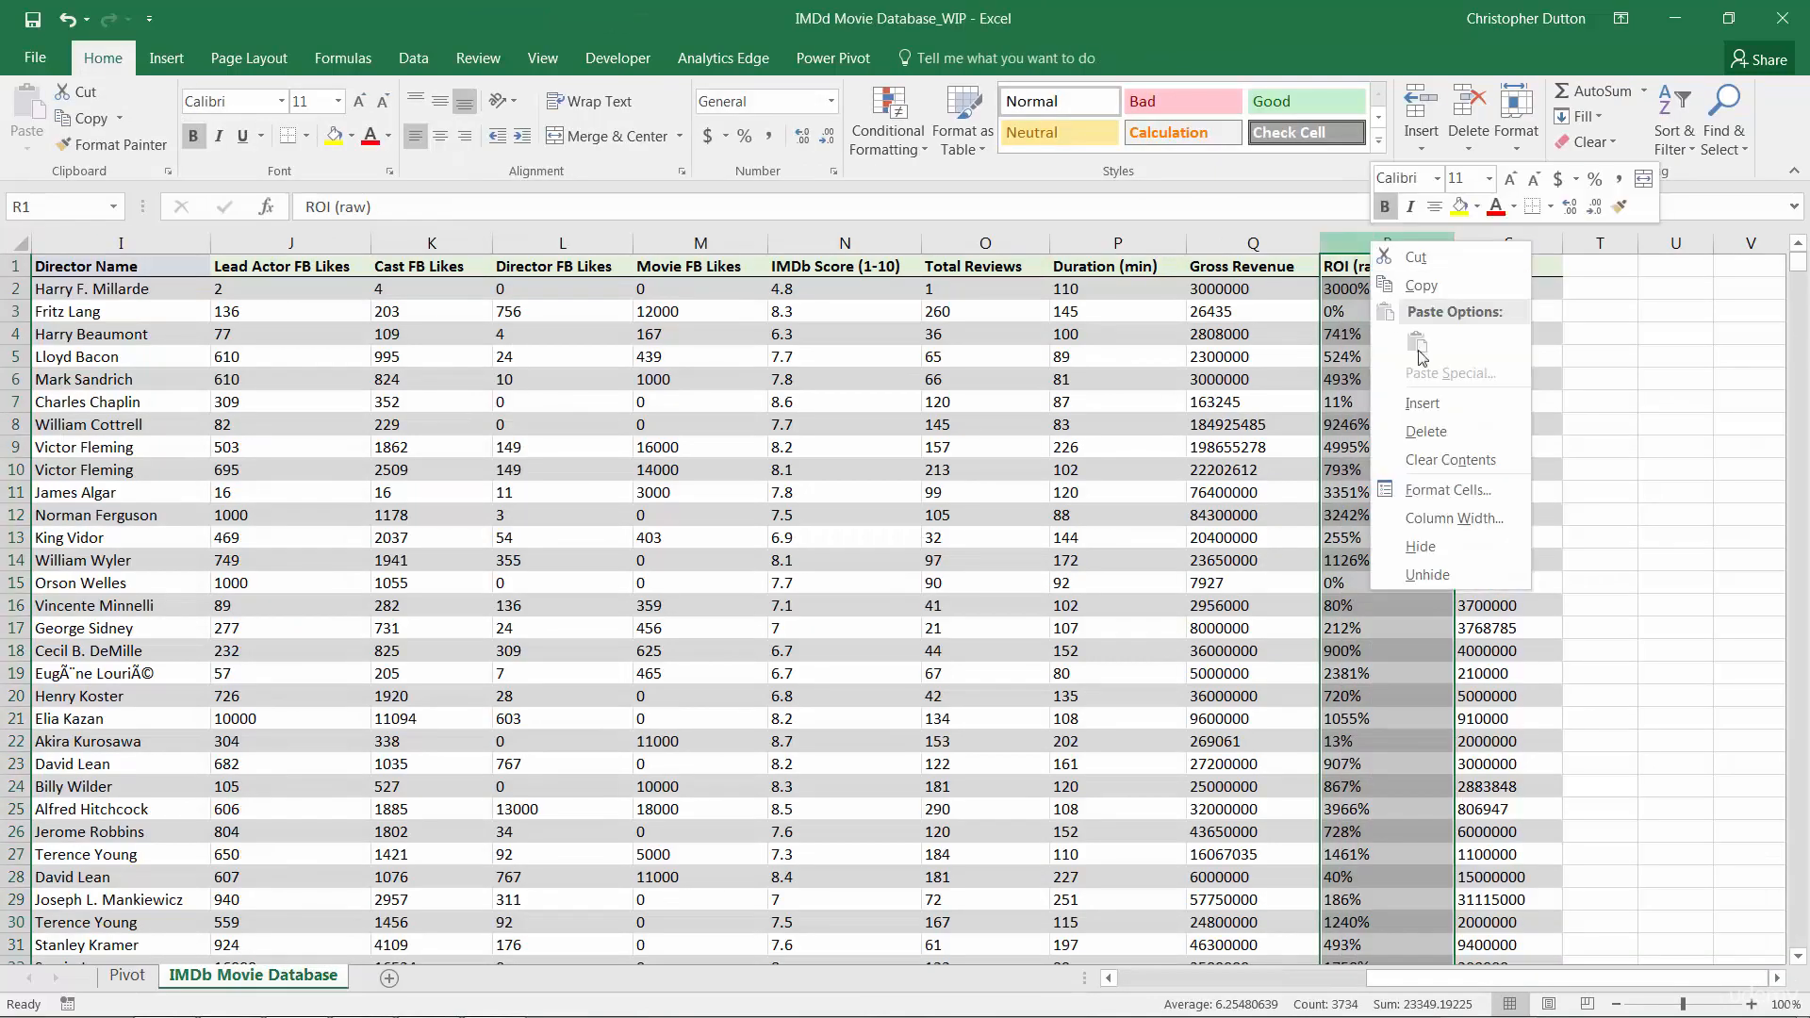
left_click(1414, 426)
left_click(1244, 402)
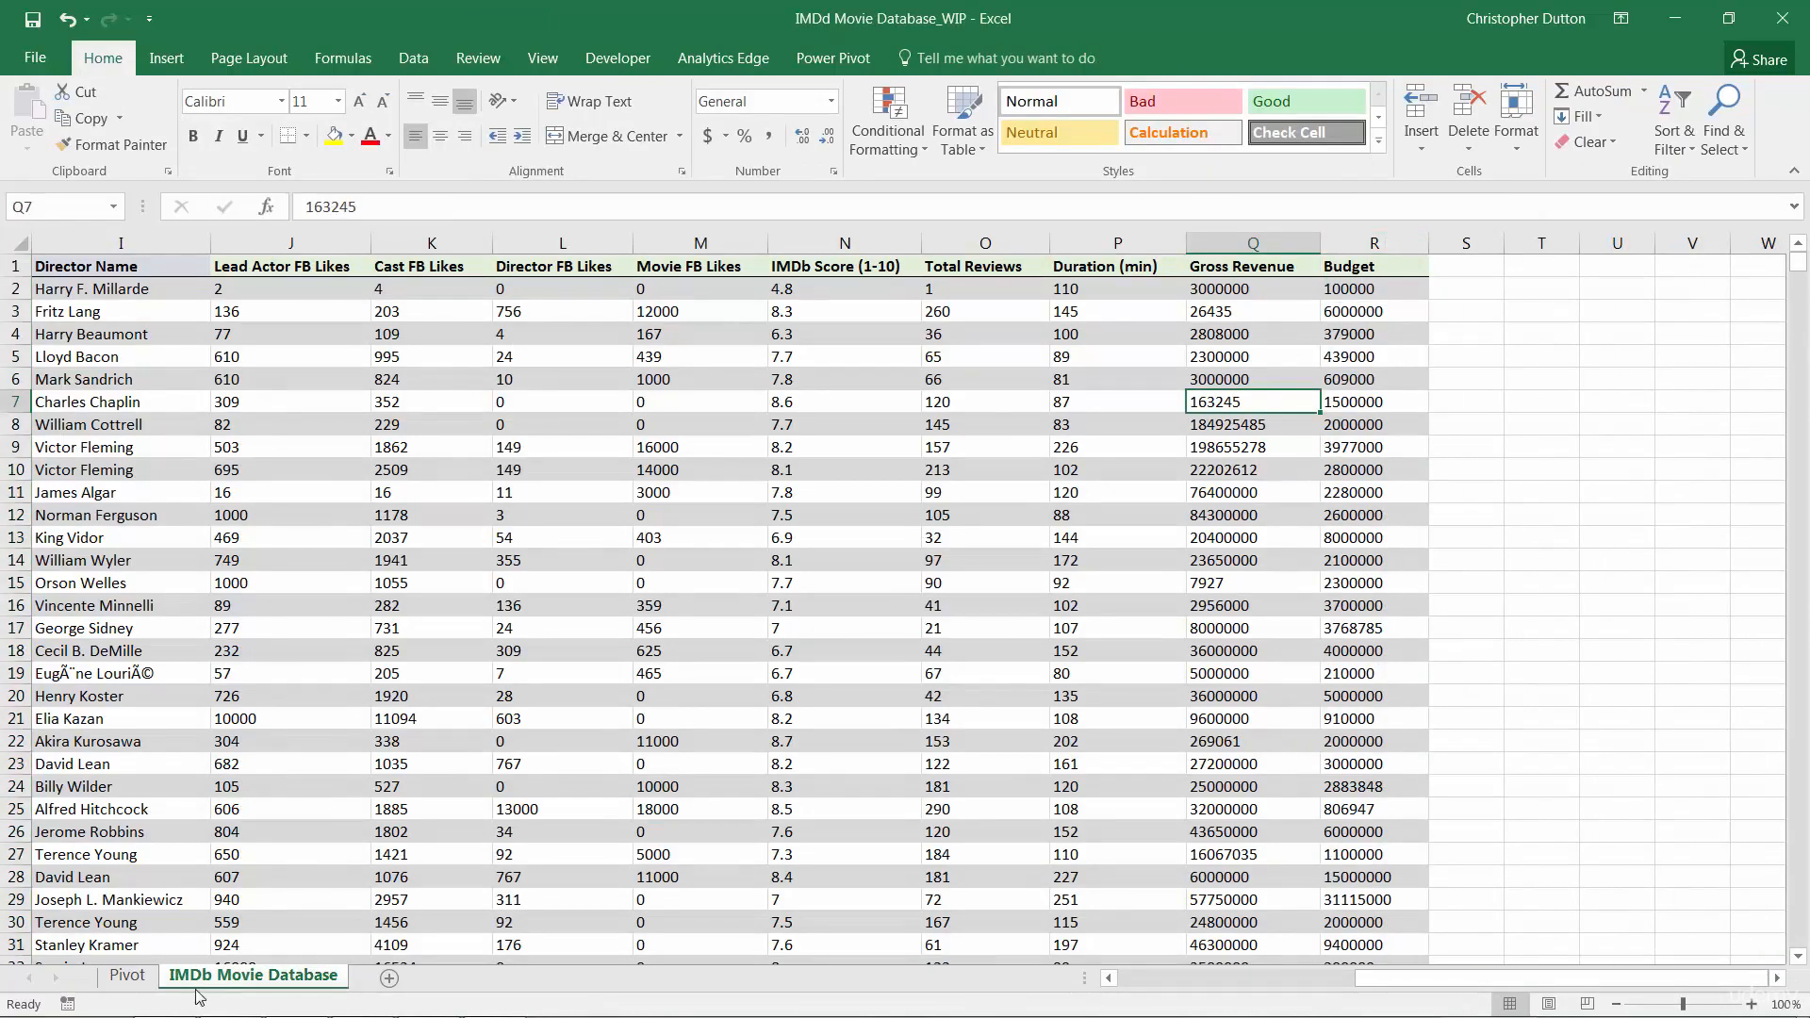
Step: Remove Average of ROI (raw) from the values of the pivot table on the Pivot sheet and refresh the pivot table
left_click(127, 975)
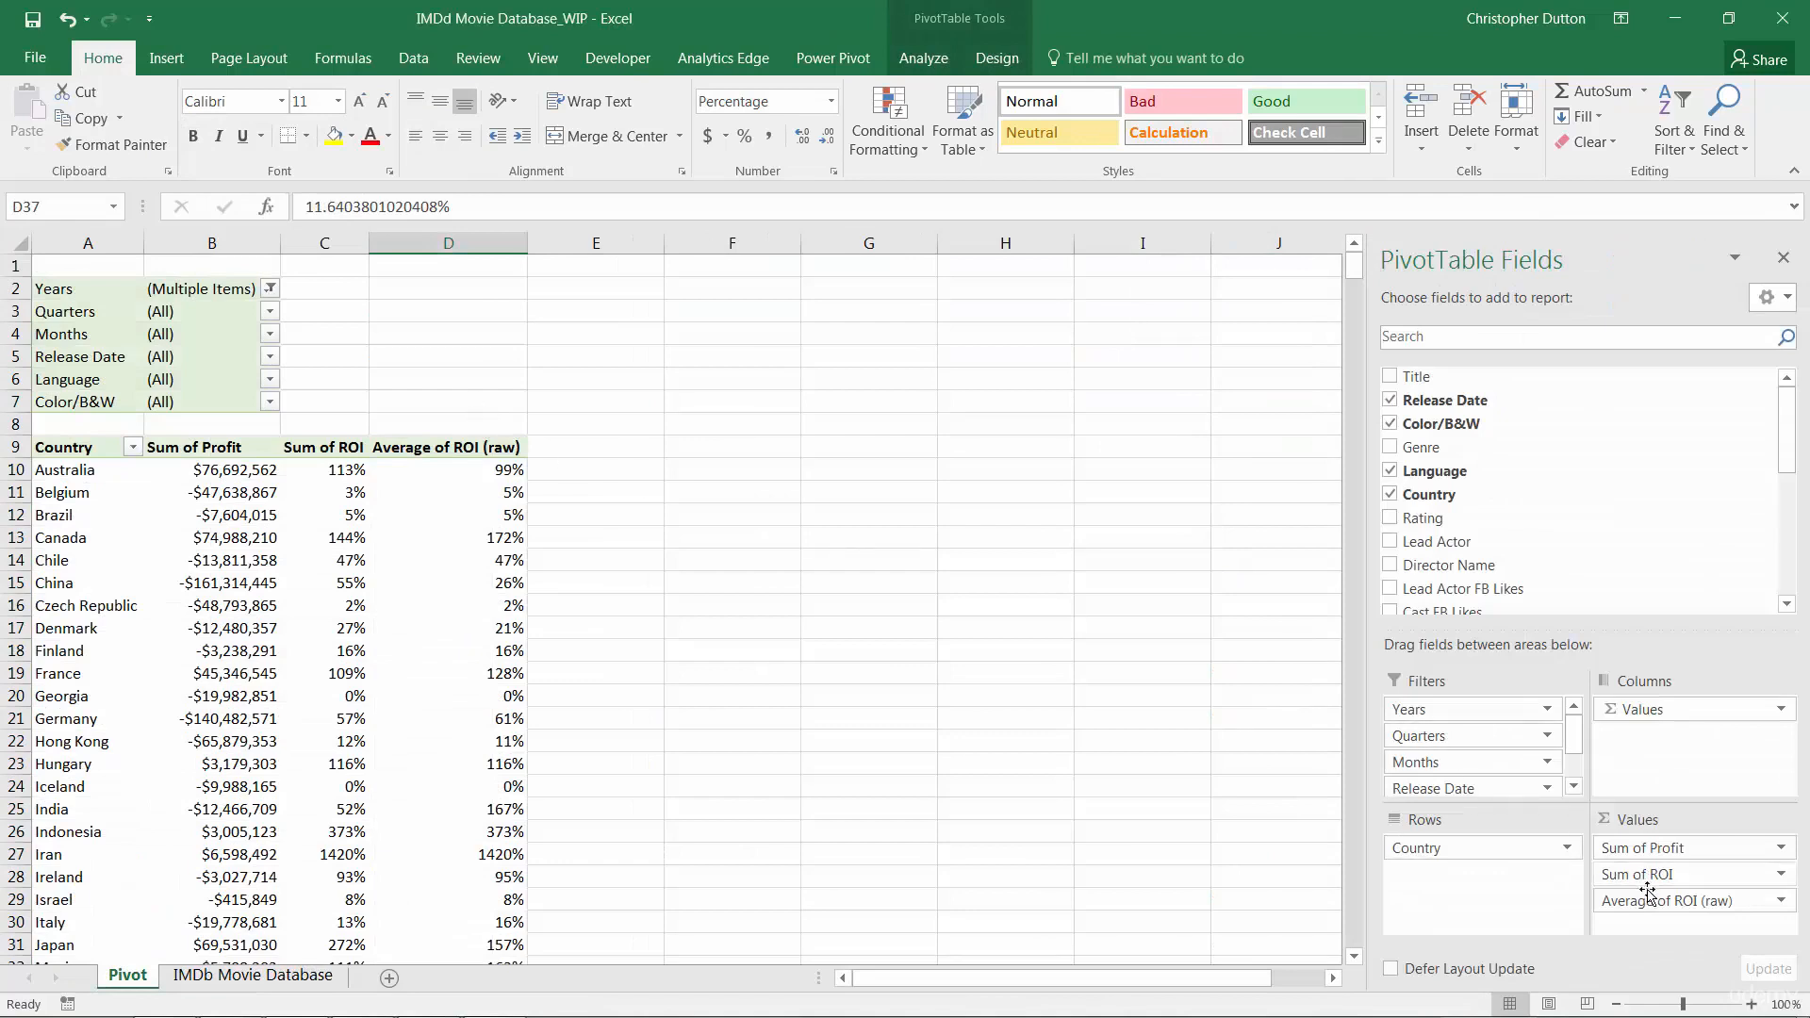
left_click_drag(1647, 893, 1581, 574)
left_click(922, 58)
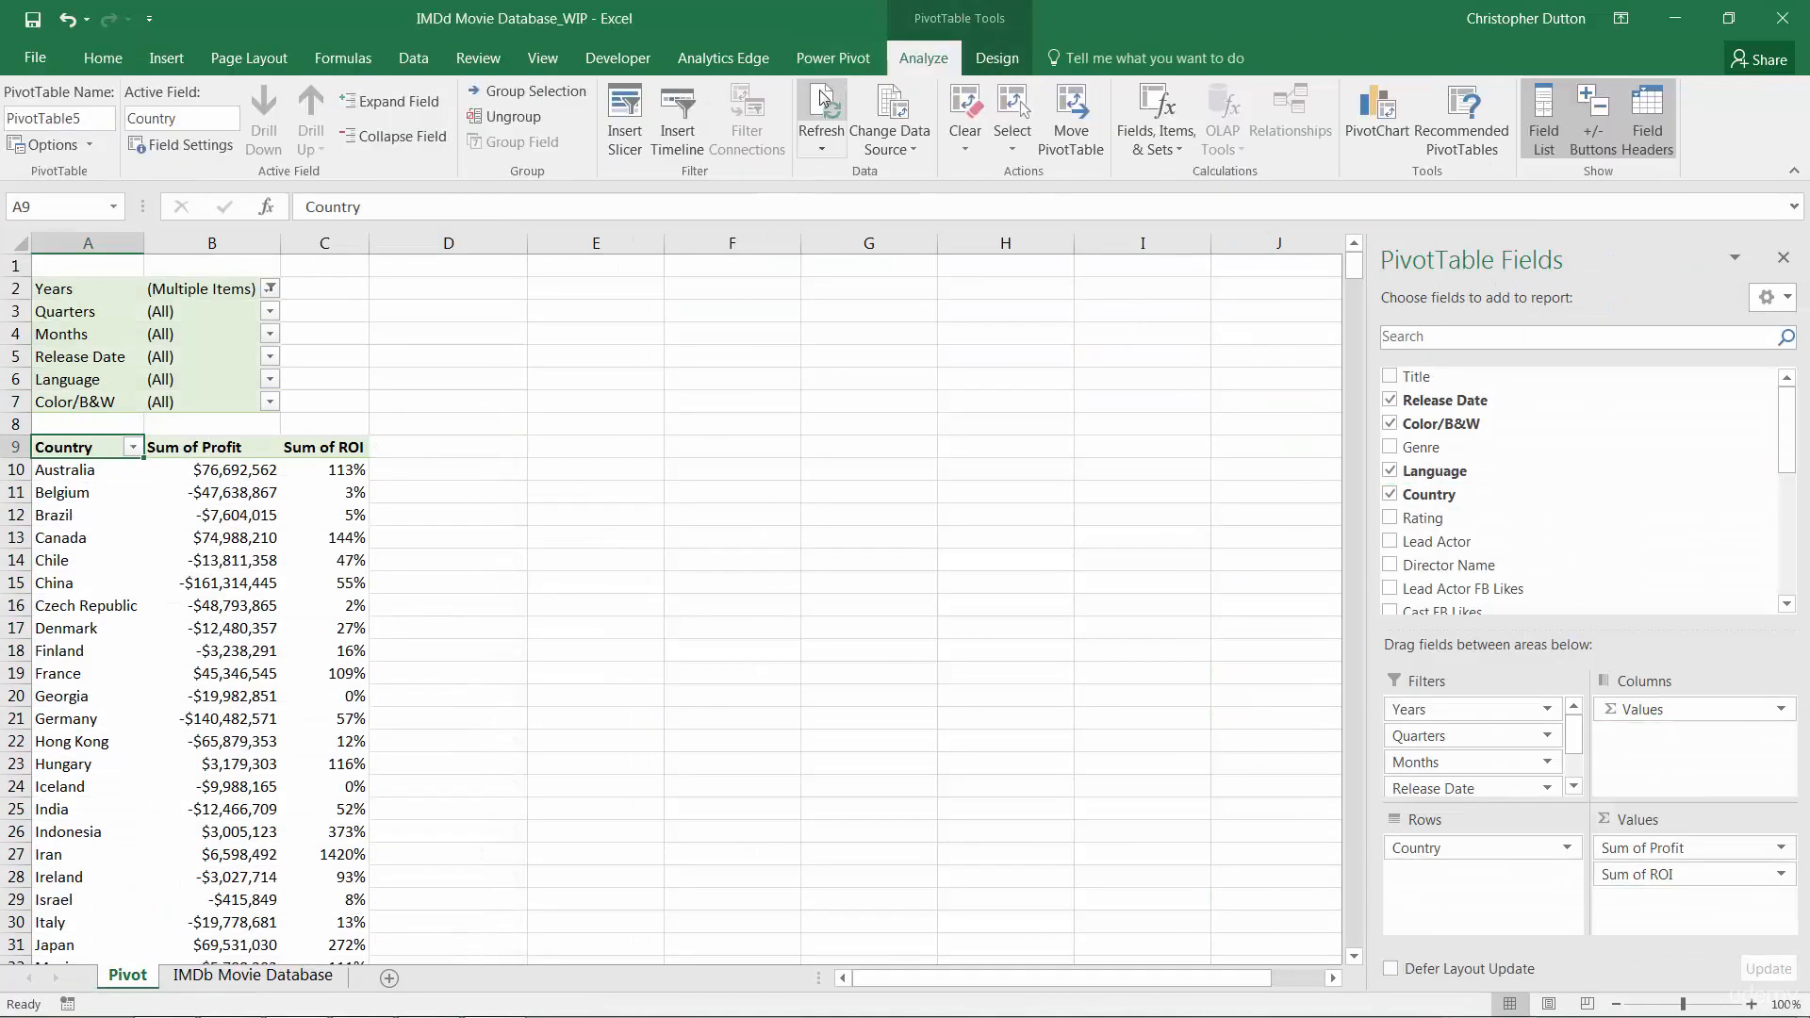
left_click(822, 93)
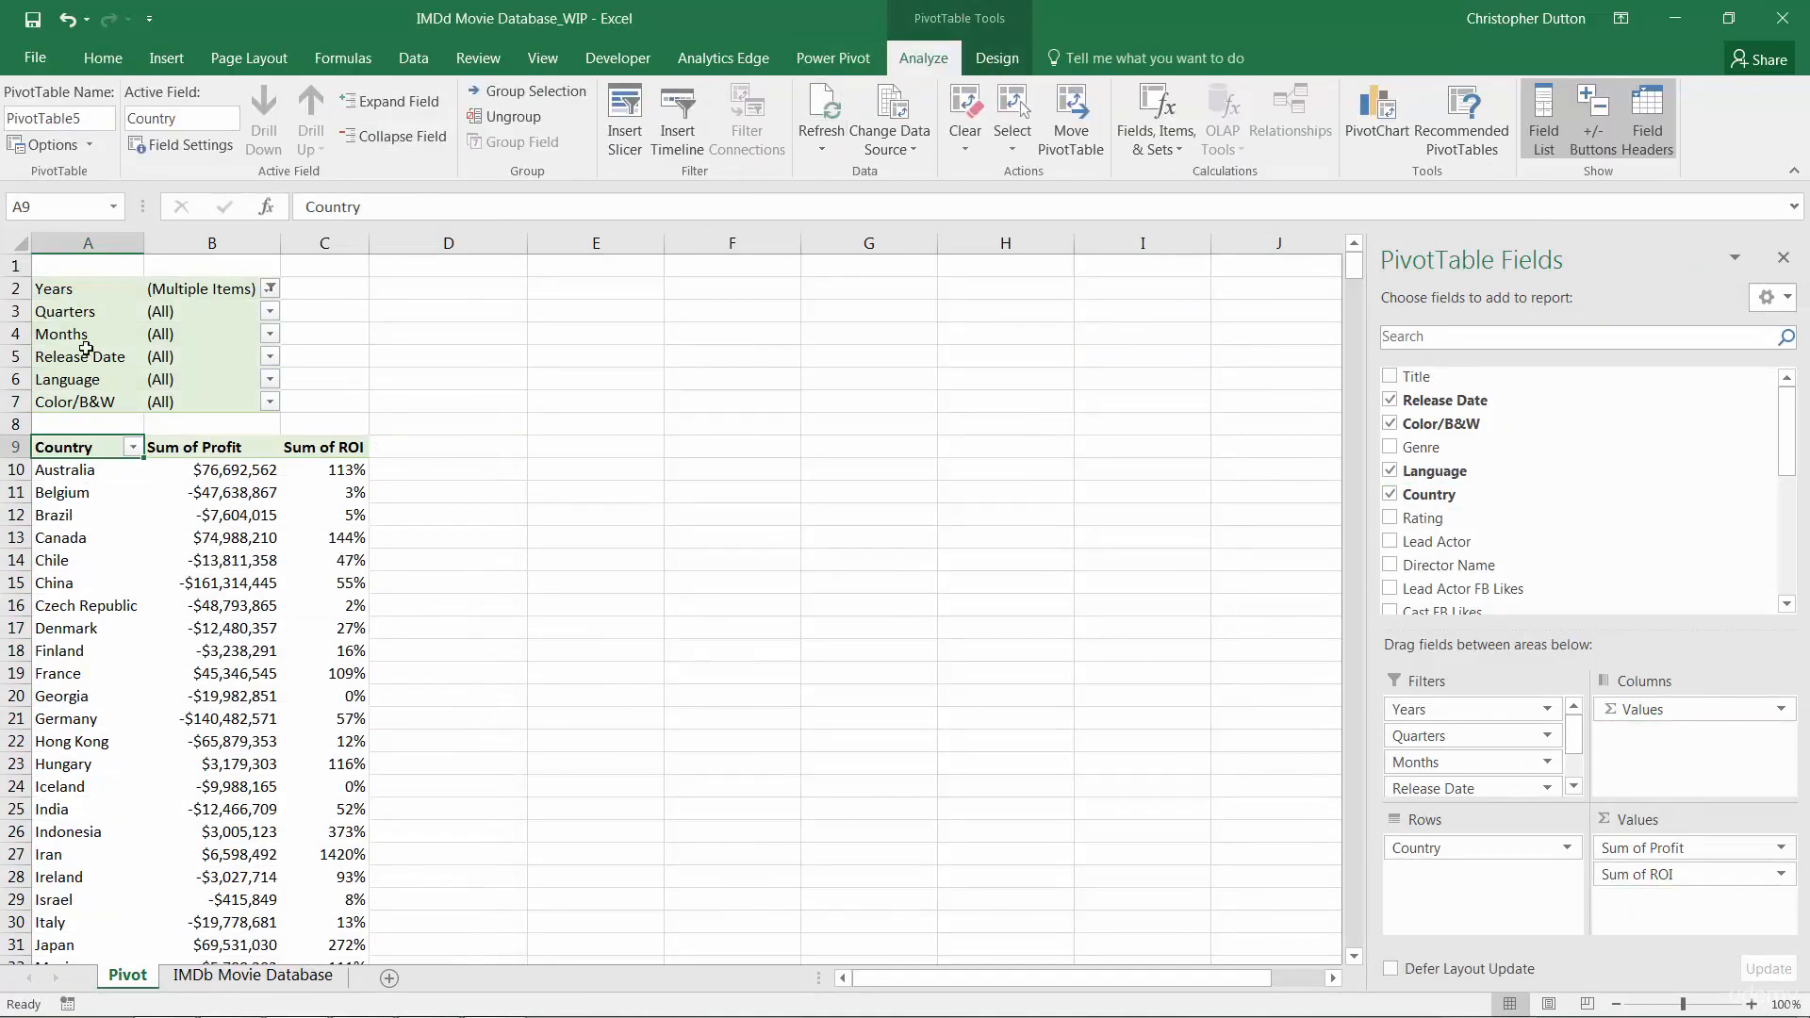